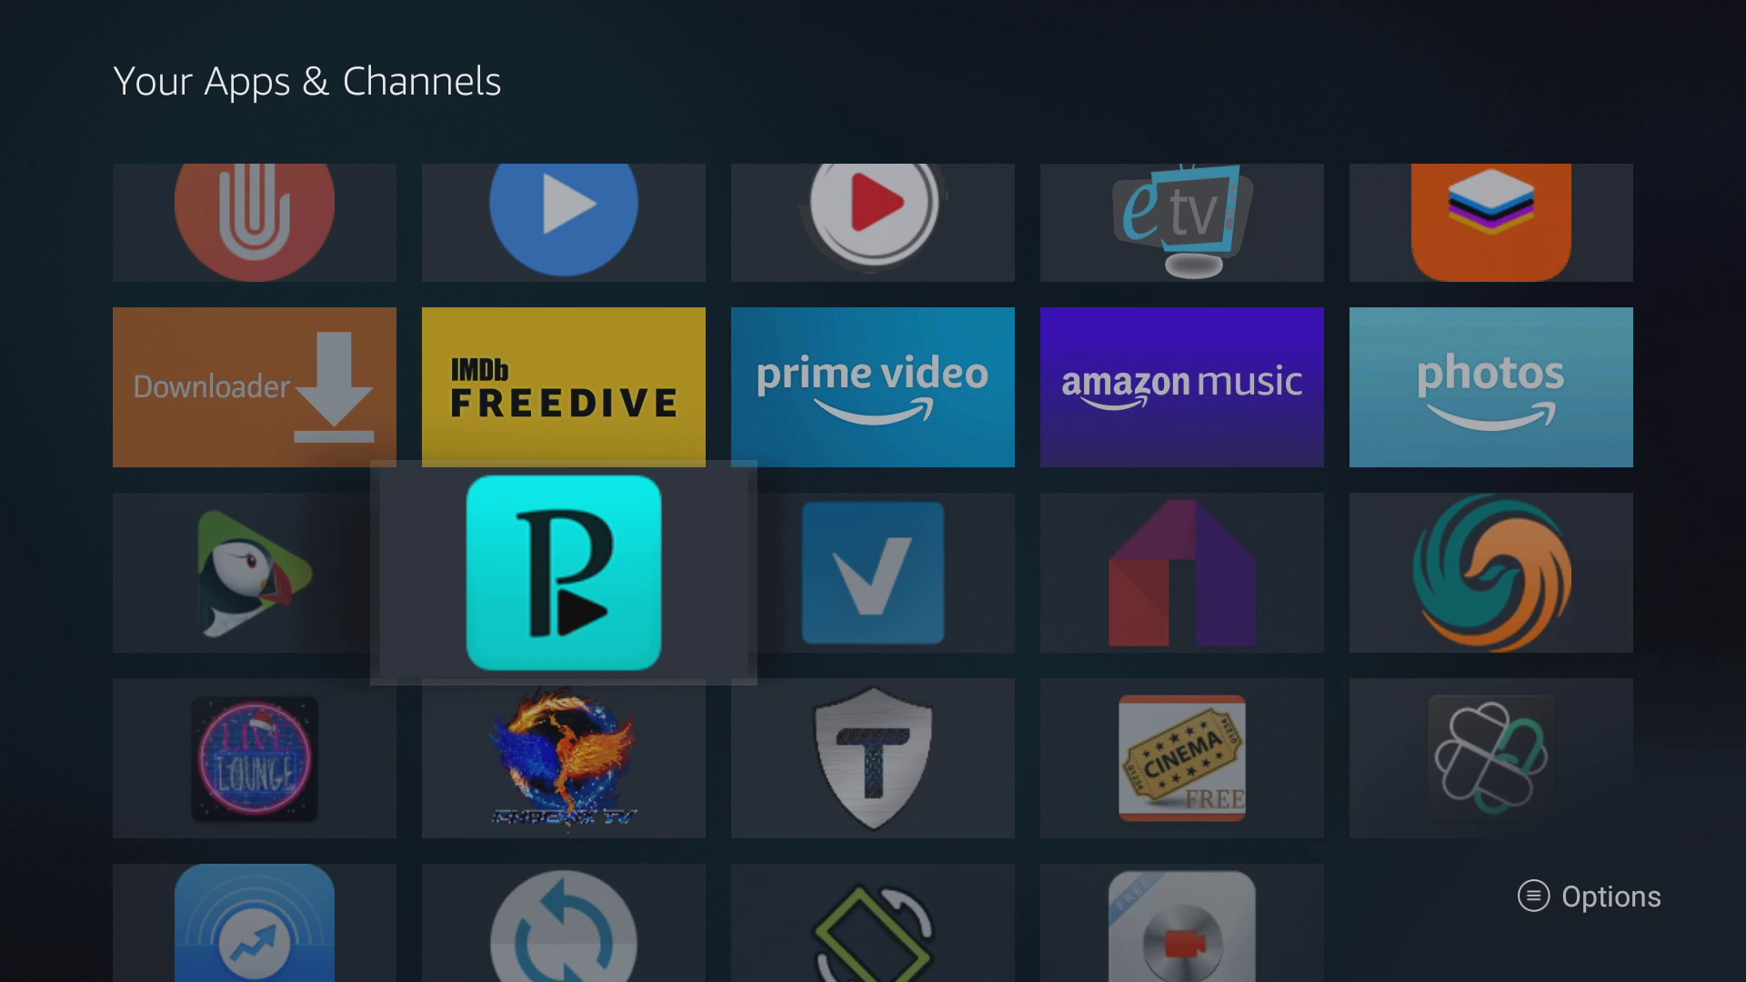
Open Perfect Player from the installed apps and go to its settings
key(Right)
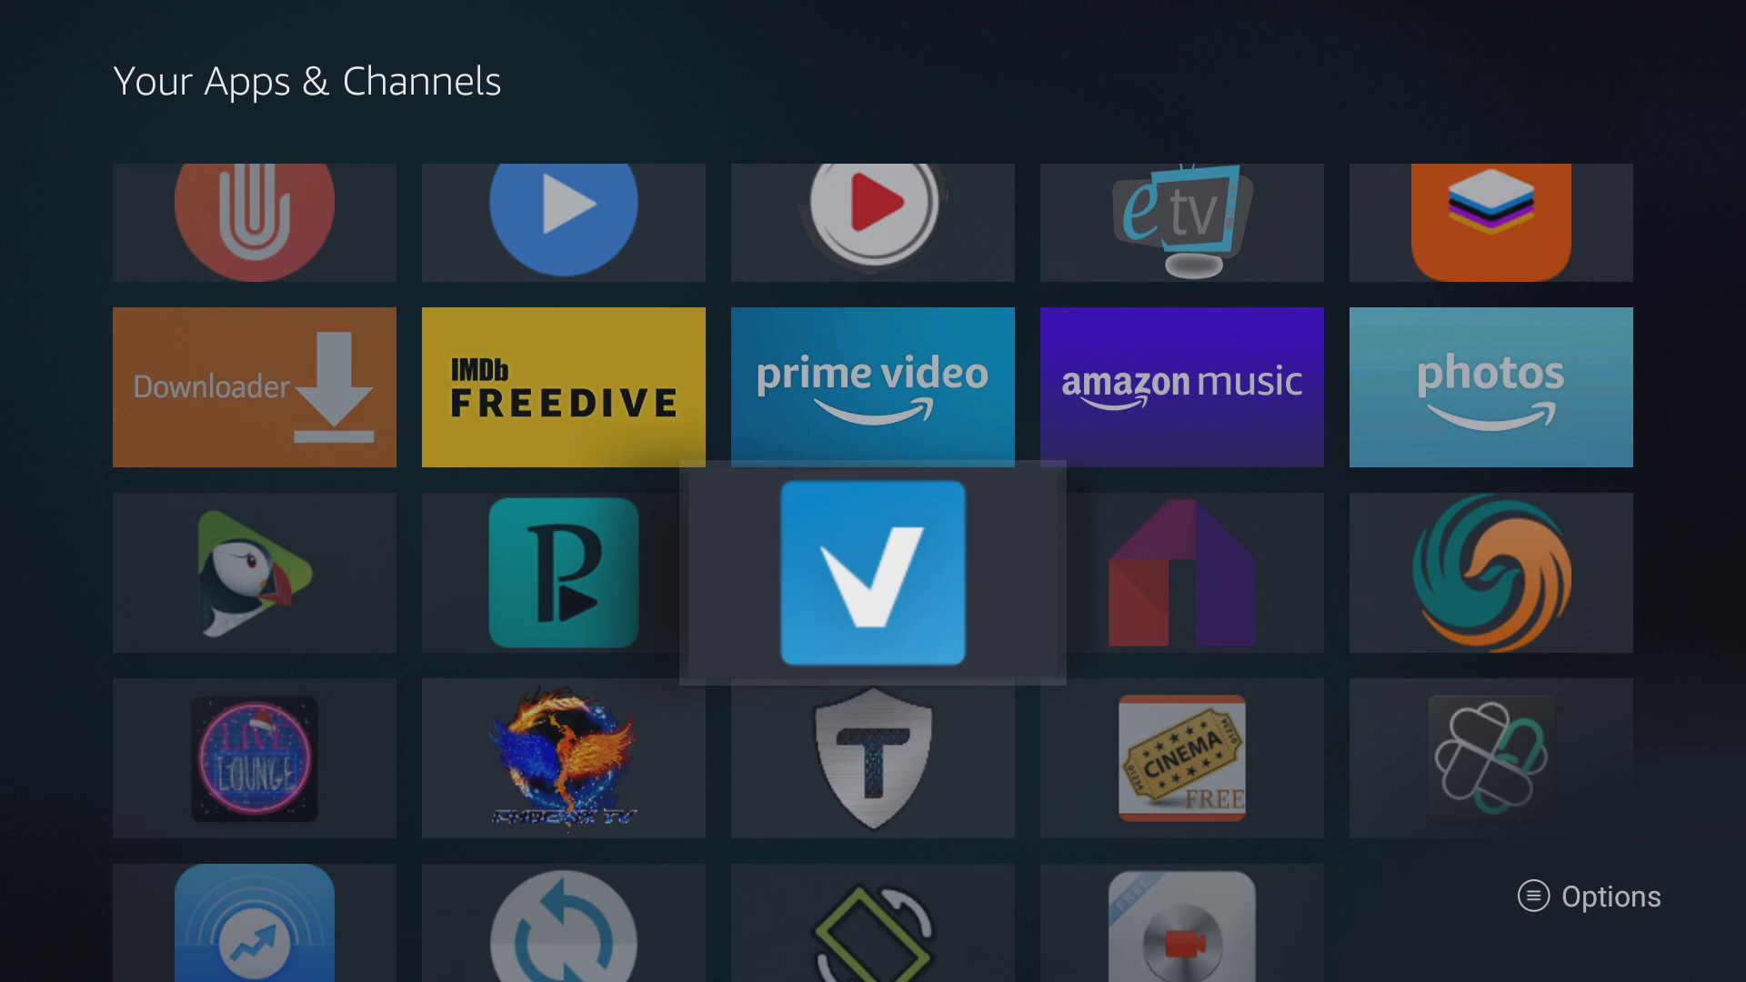
key(Left)
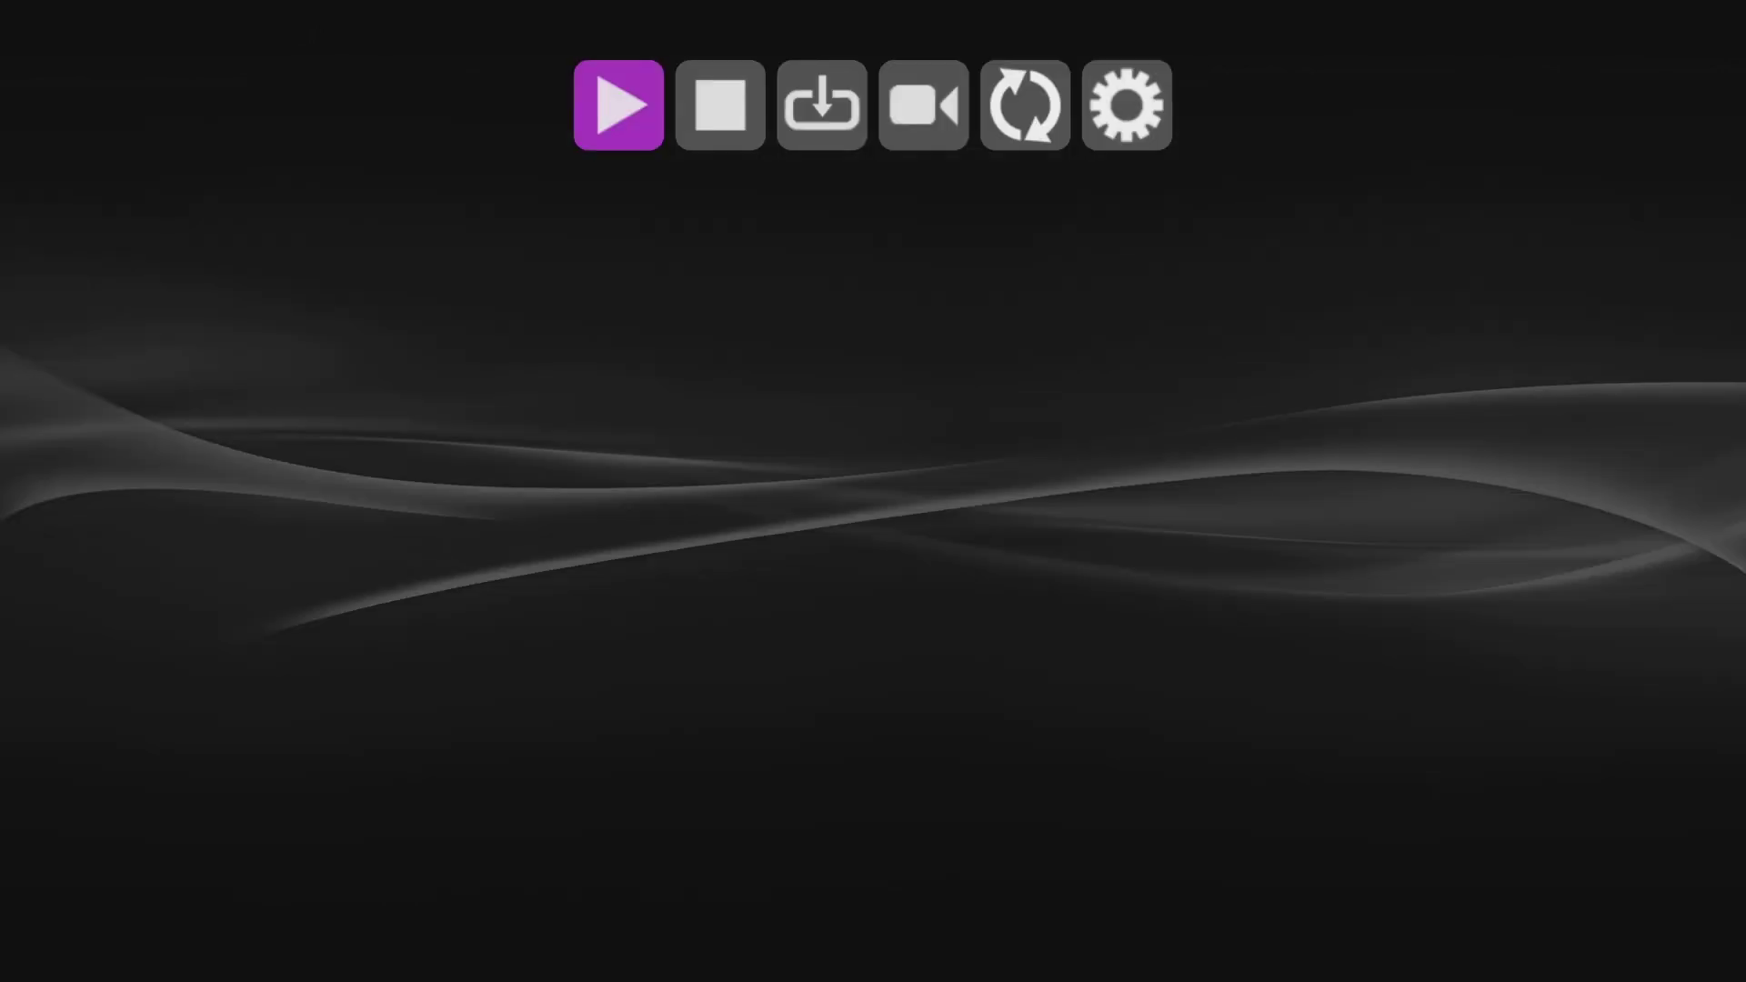
key(Right)
key(Right)
key(Right)
key(Right)
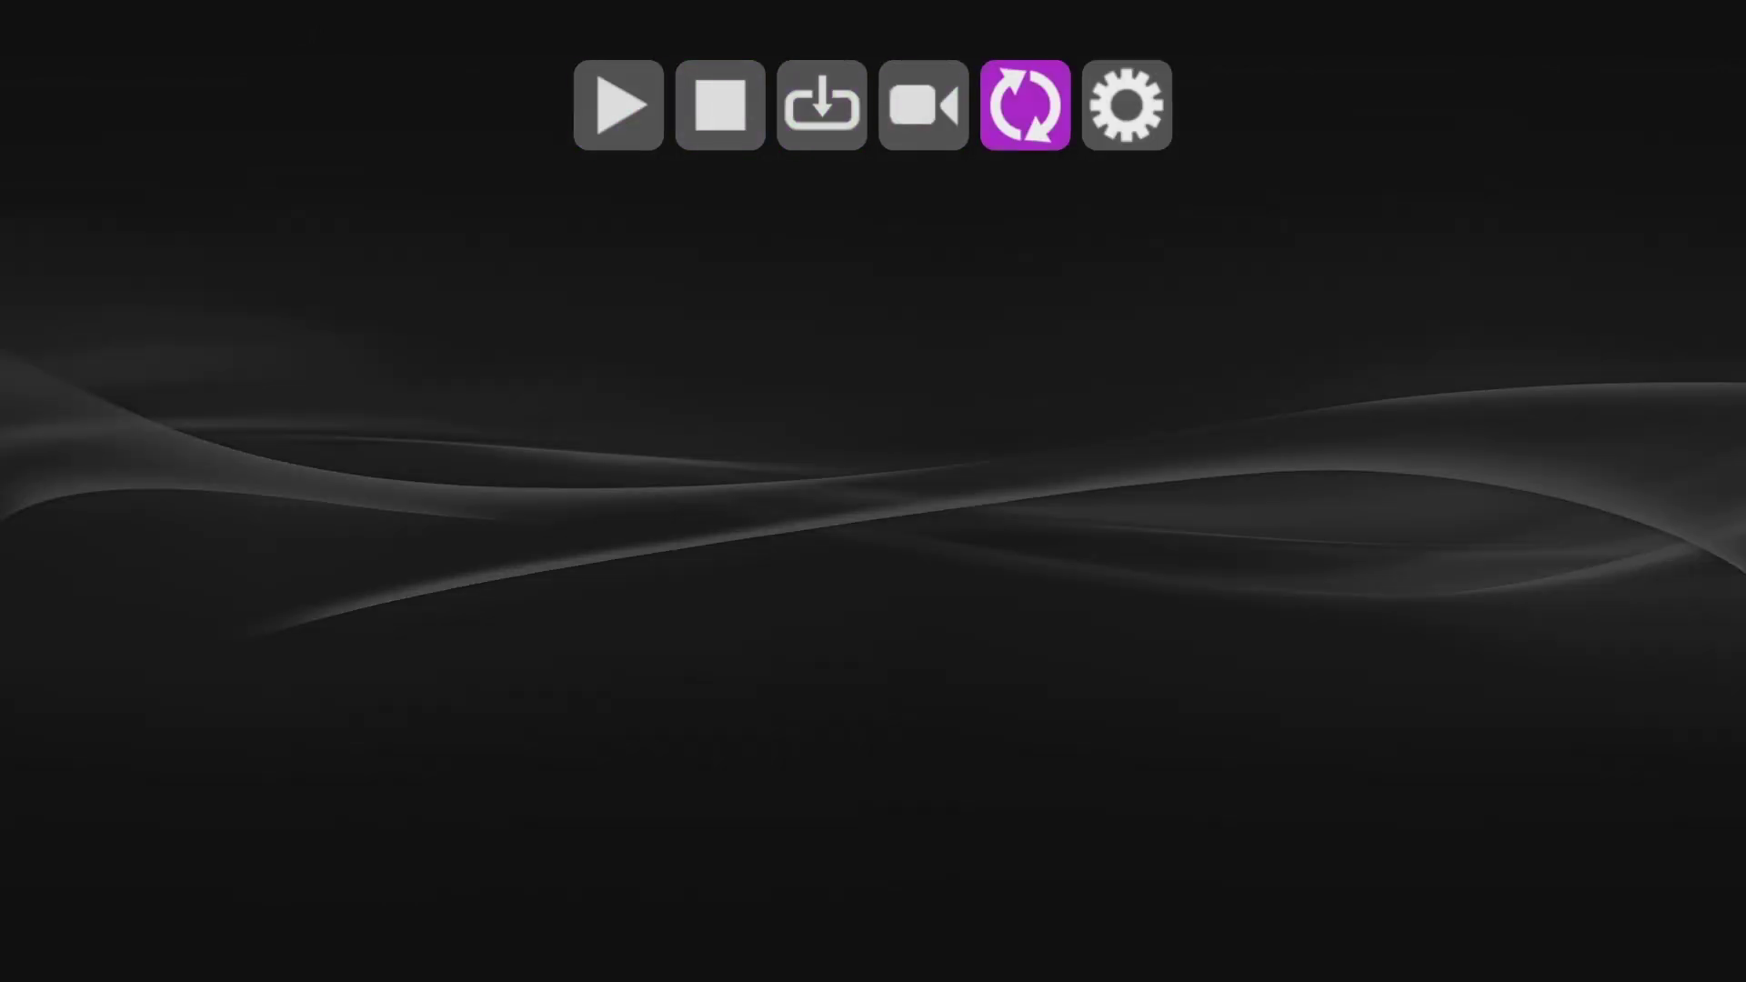
key(Return)
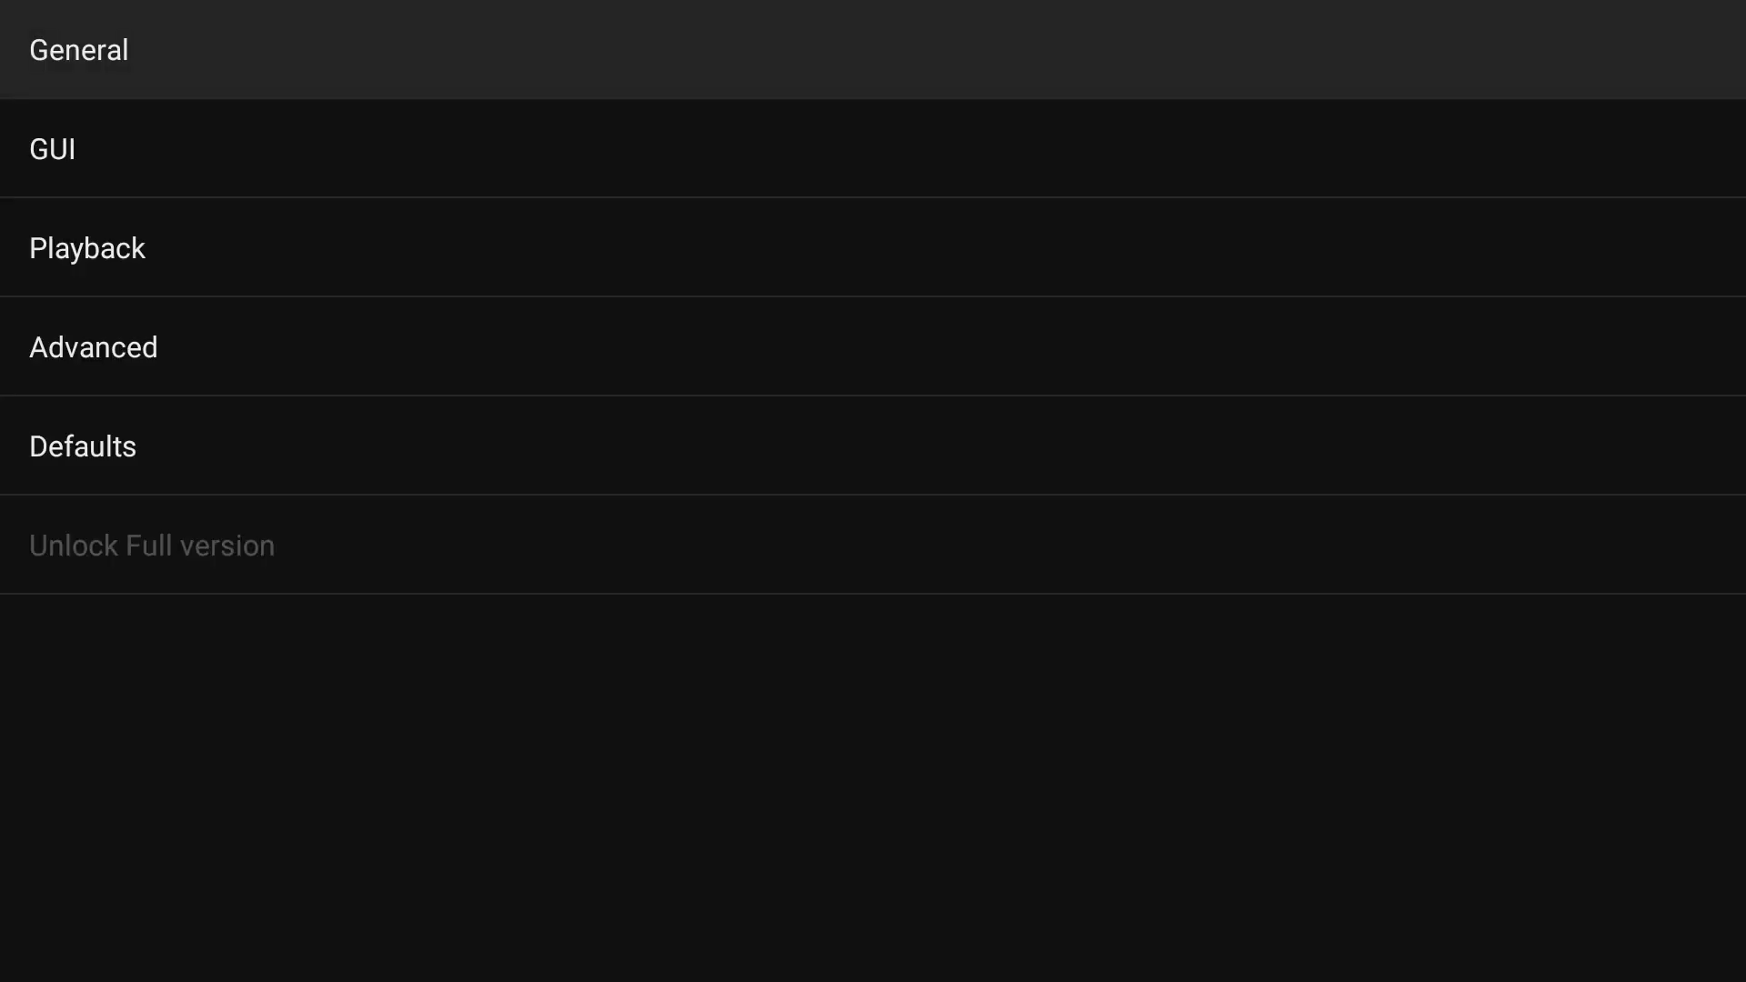
Open the playlist source dialog in the General settings
key(Return)
key(Down)
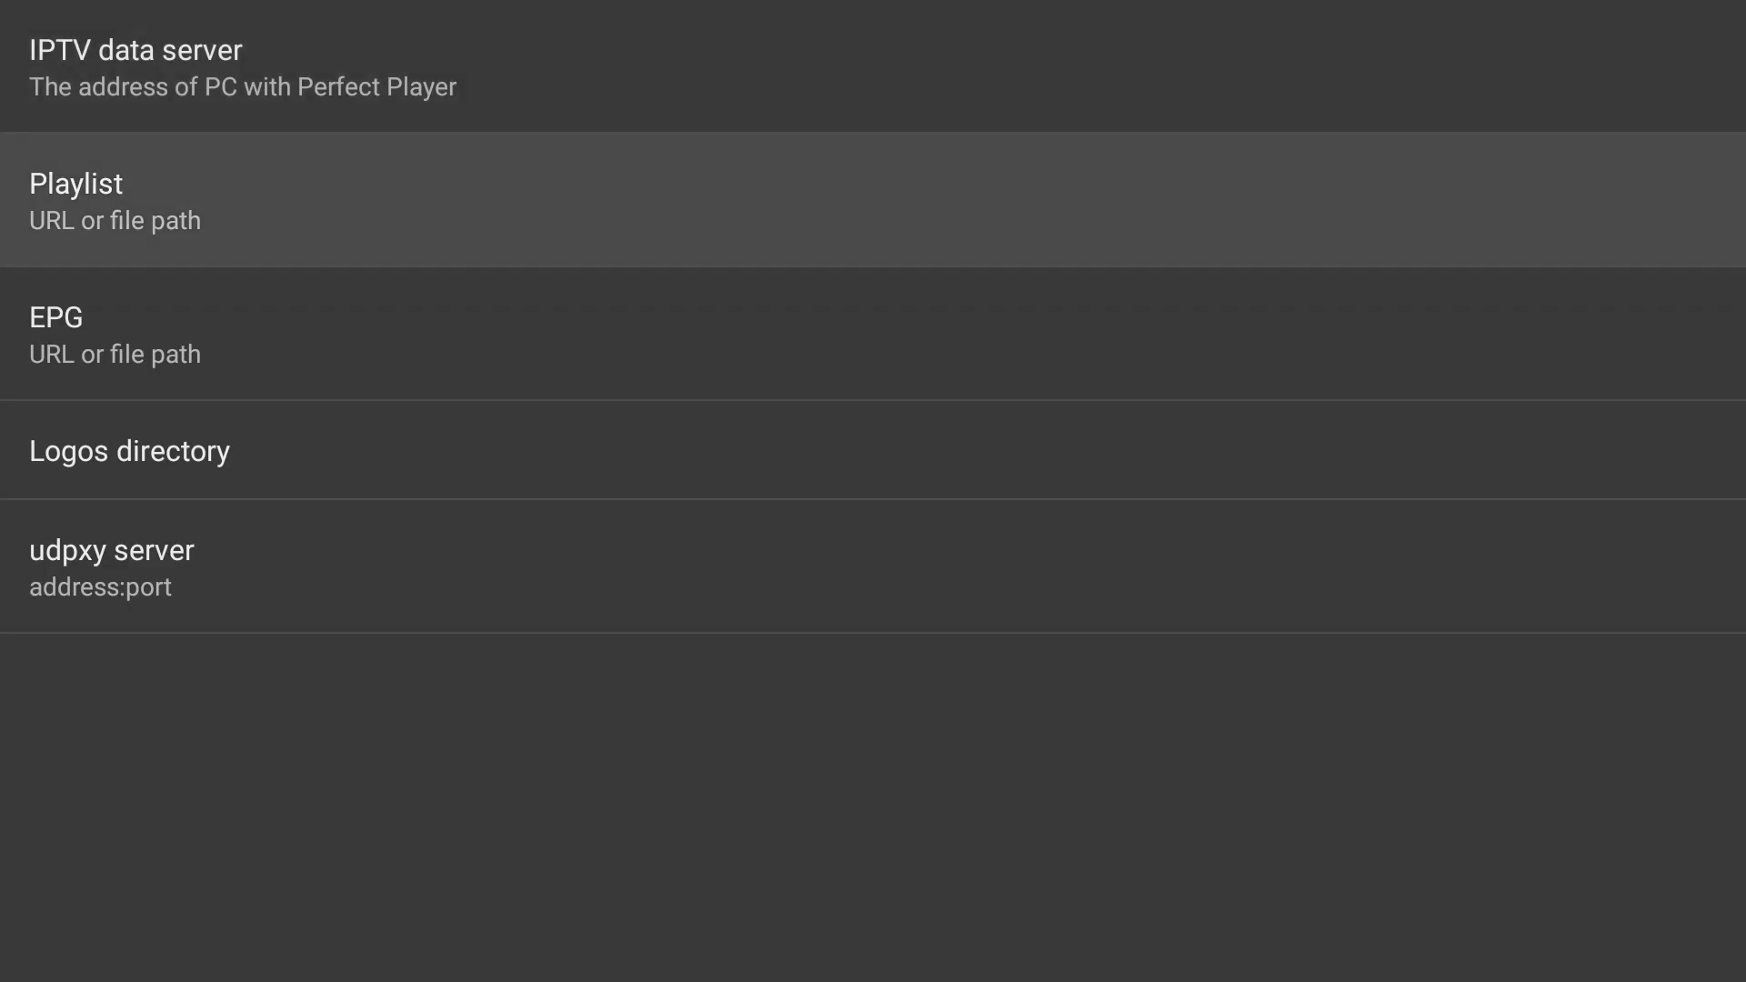
key(Return)
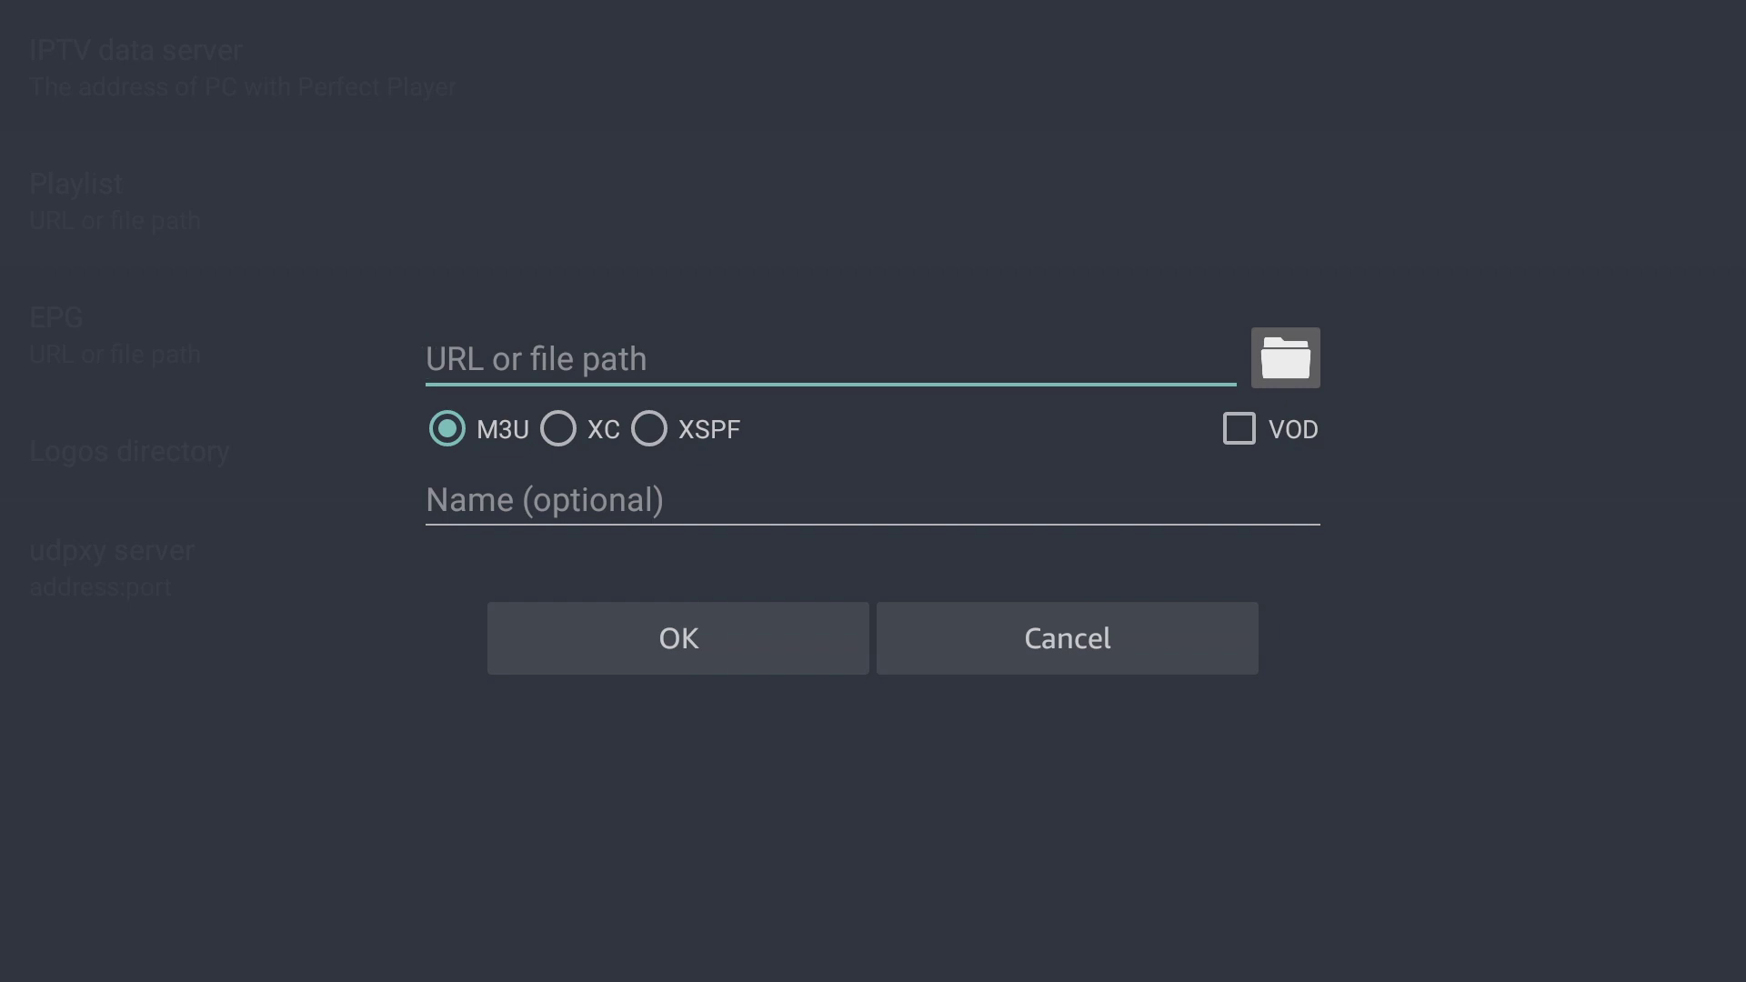
Begin the playlist URL with the letters "htt"
key(Return)
key(Right)
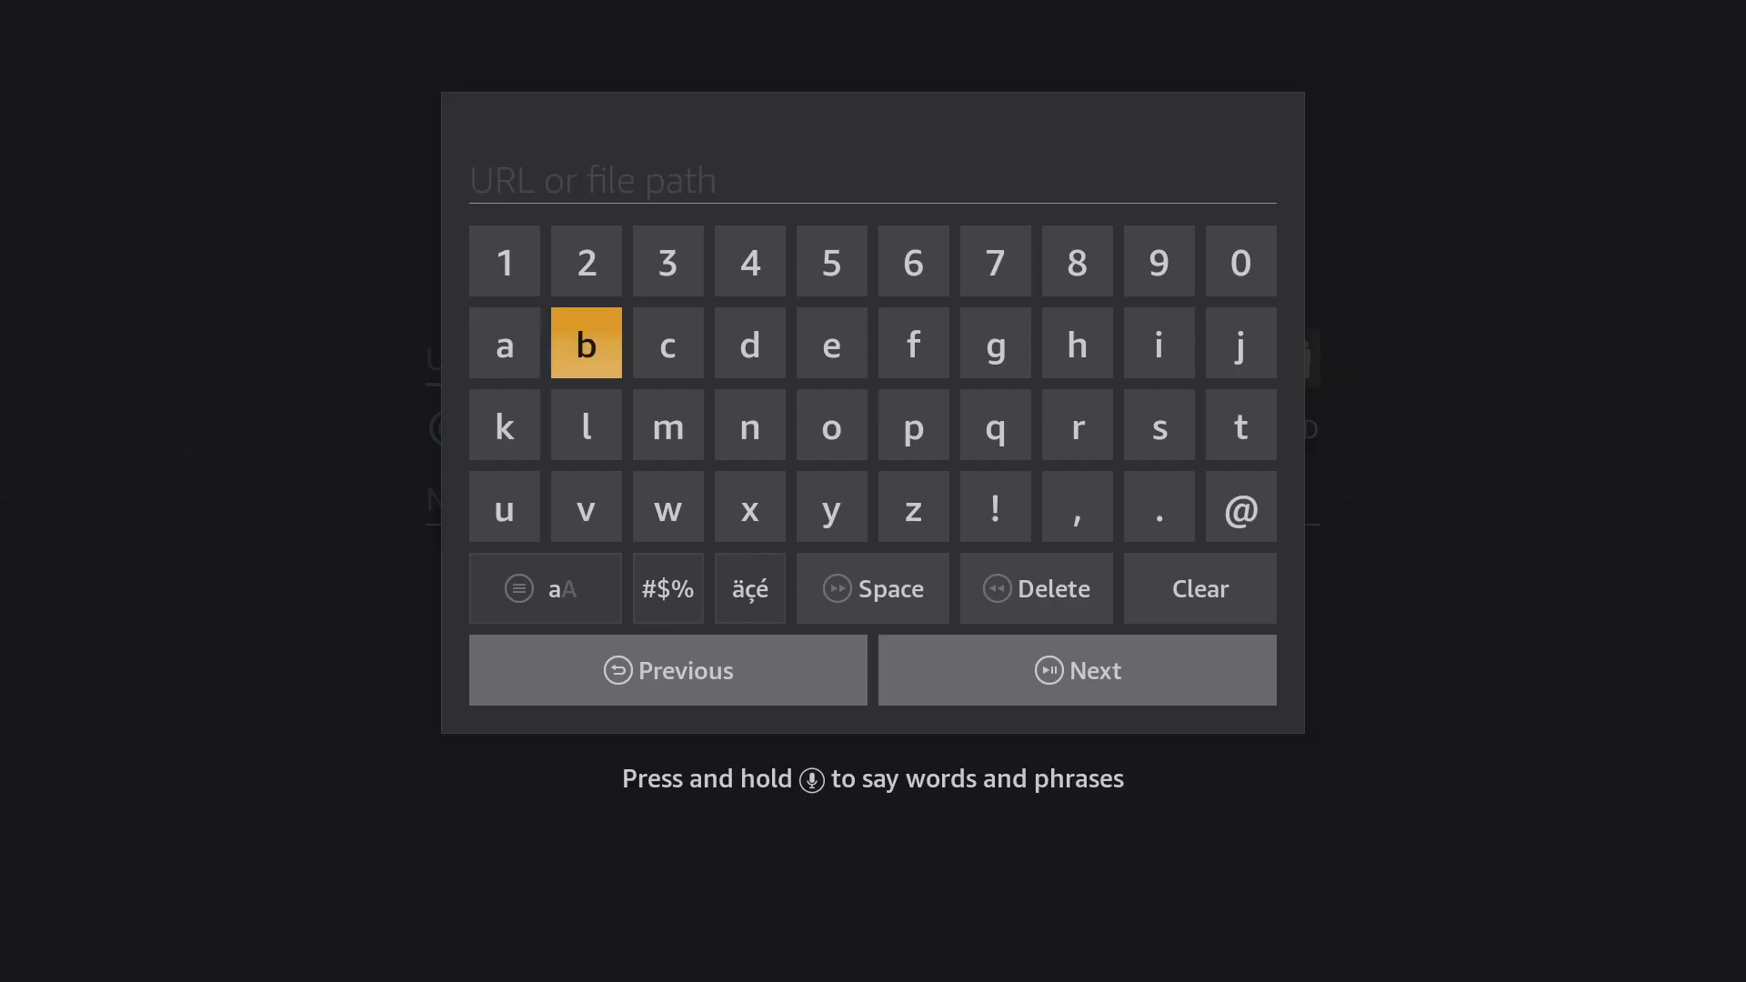
key(Right)
key(Right)
key(Down)
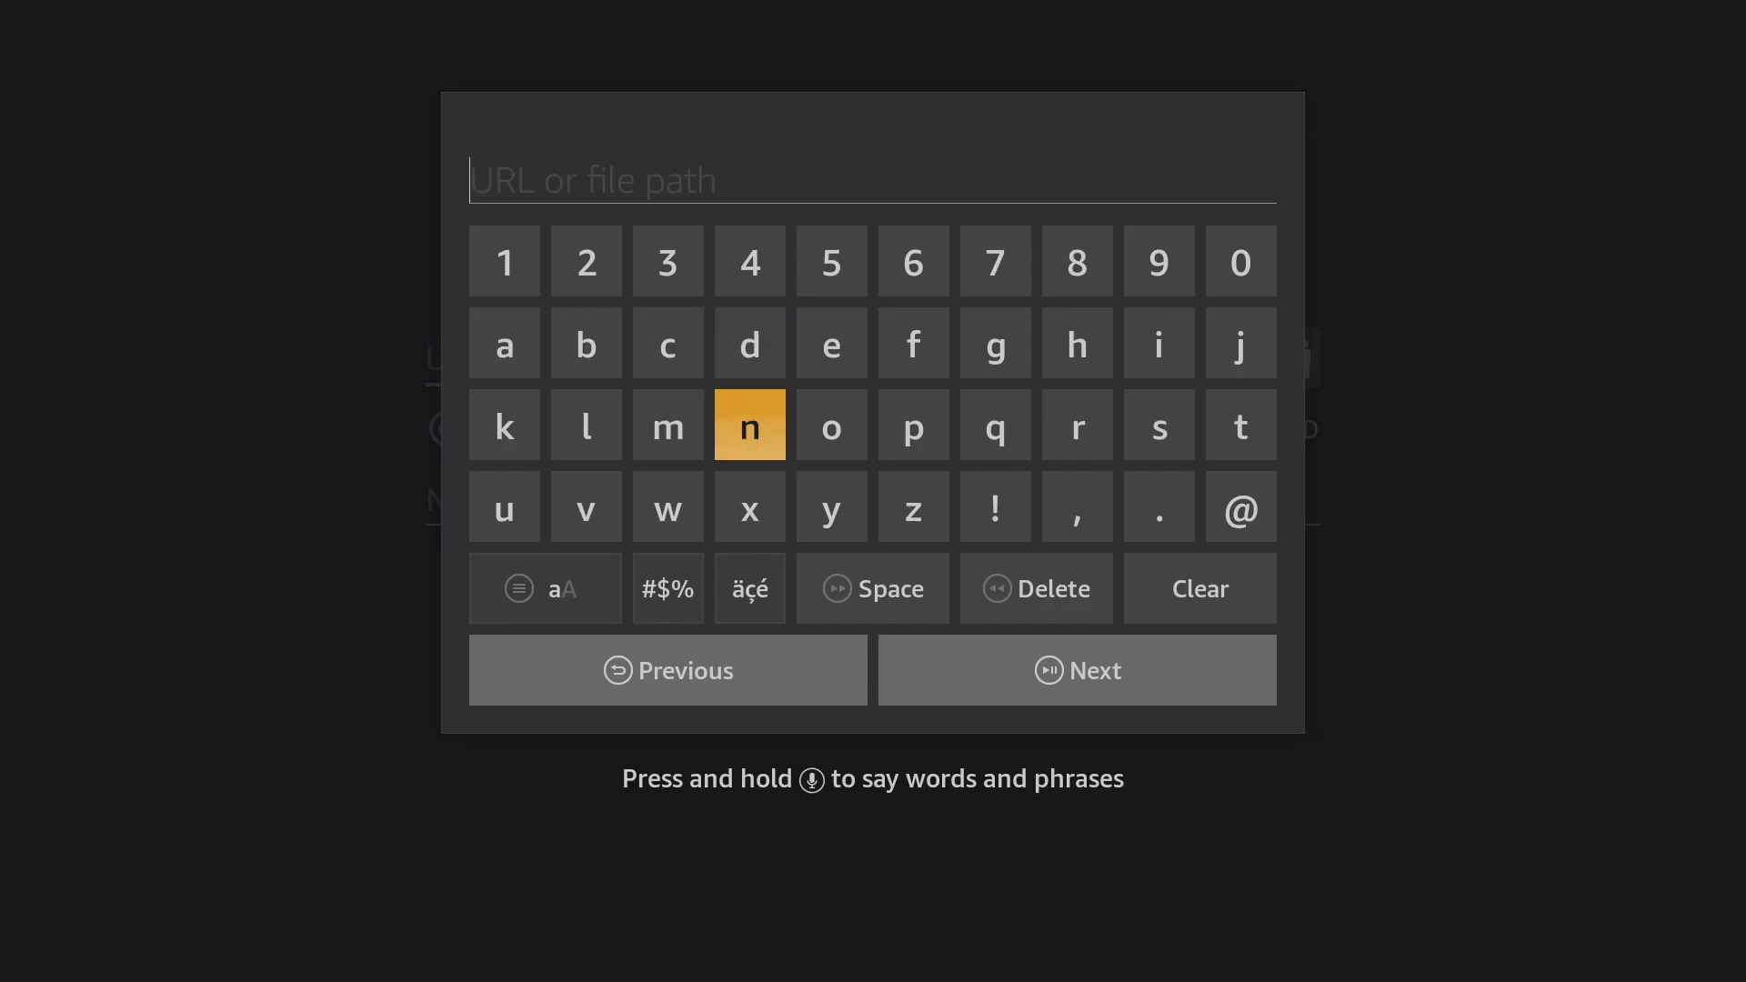
key(Right)
key(Right)
key(Right)
key(Up)
key(Right)
key(Return)
key(Down)
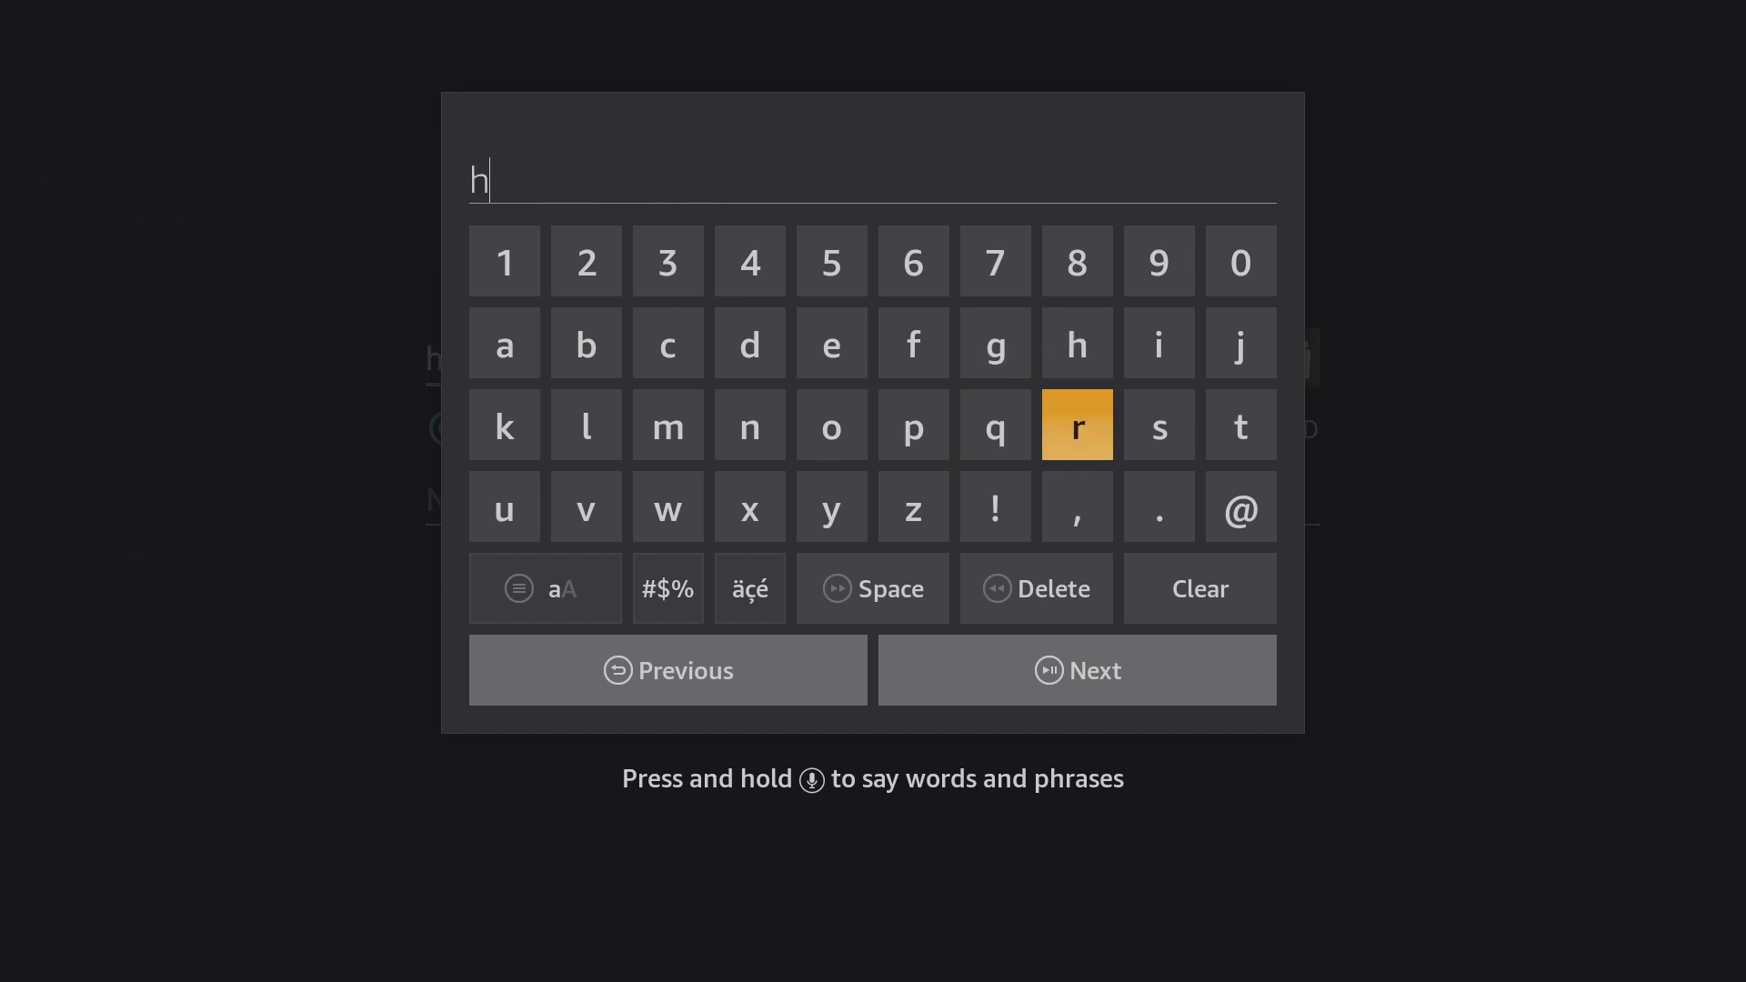
key(Right)
key(Right)
key(Return)
key(Return)
key(Left)
key(Left)
key(Left)
key(Return)
key(Down)
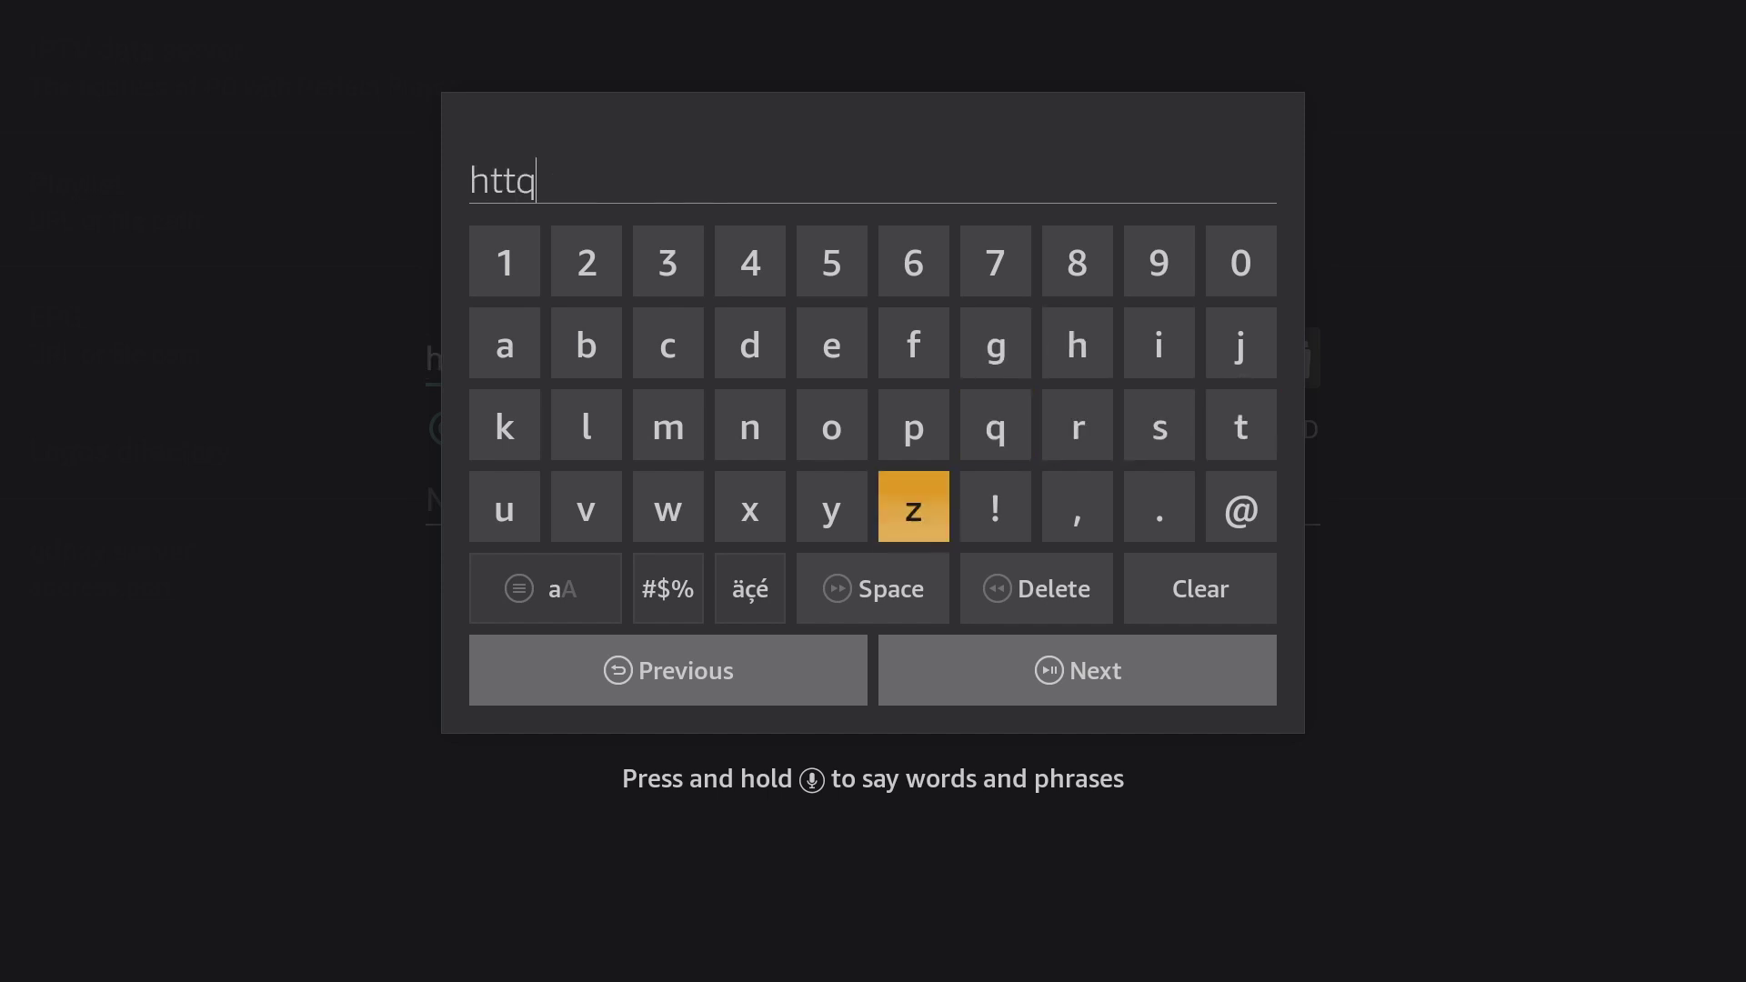
key(Left)
key(Left)
key(Left)
key(Down)
key(Return)
key(Up)
key(Up)
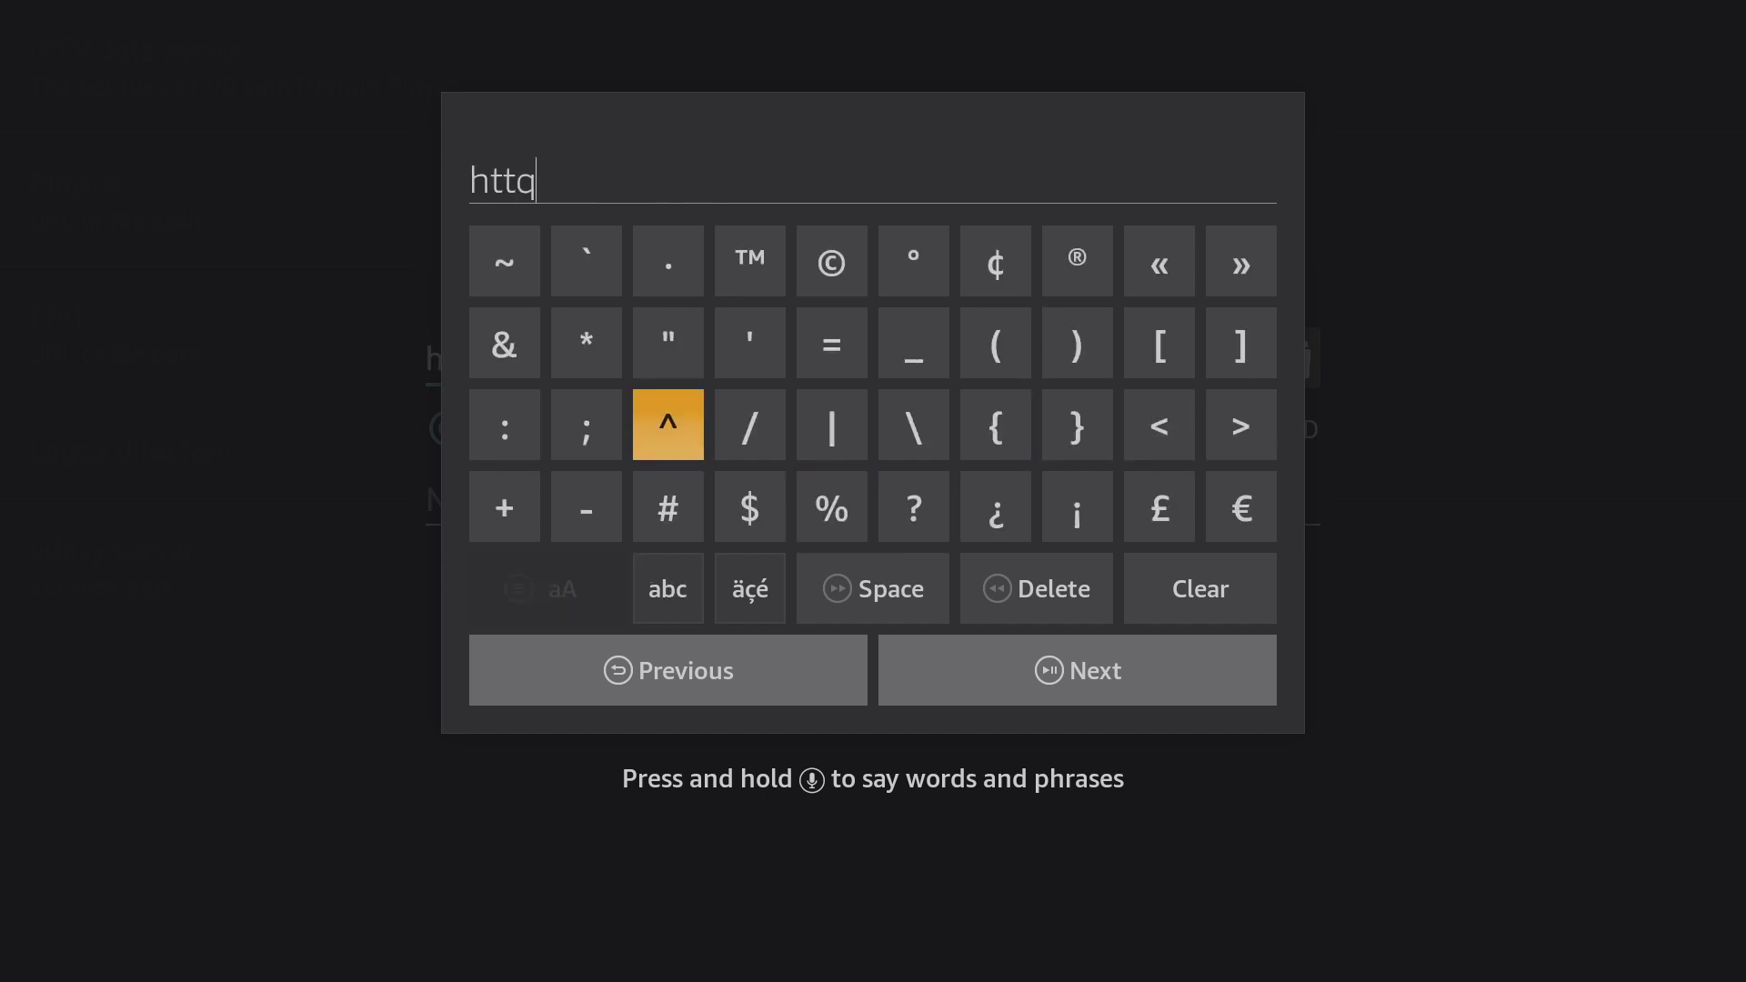
key(Left)
key(Left)
key(Return)
key(Right)
key(Right)
key(Right)
key(Return)
key(Return)
key(Down)
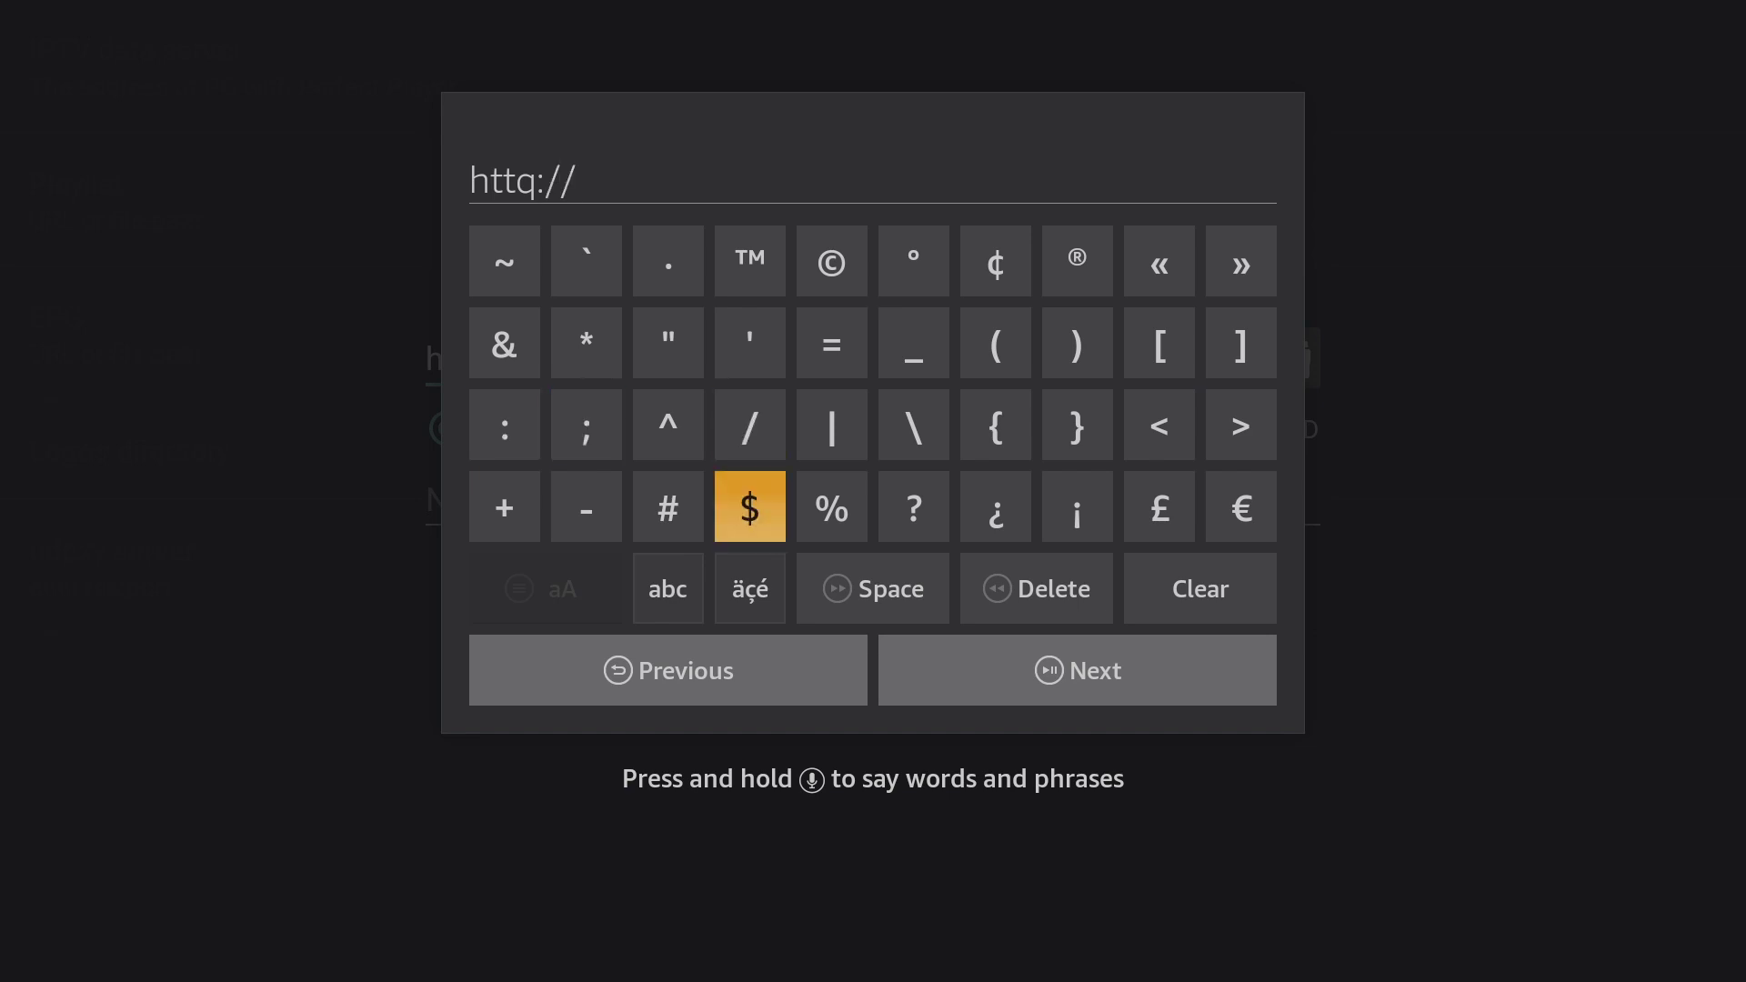
key(BackSpace)
key(BackSpace)
key(BackSpace)
key(BackSpace)
key(Left)
key(Down)
key(Return)
key(Up)
key(Up)
key(Right)
key(Right)
key(Right)
key(Return)
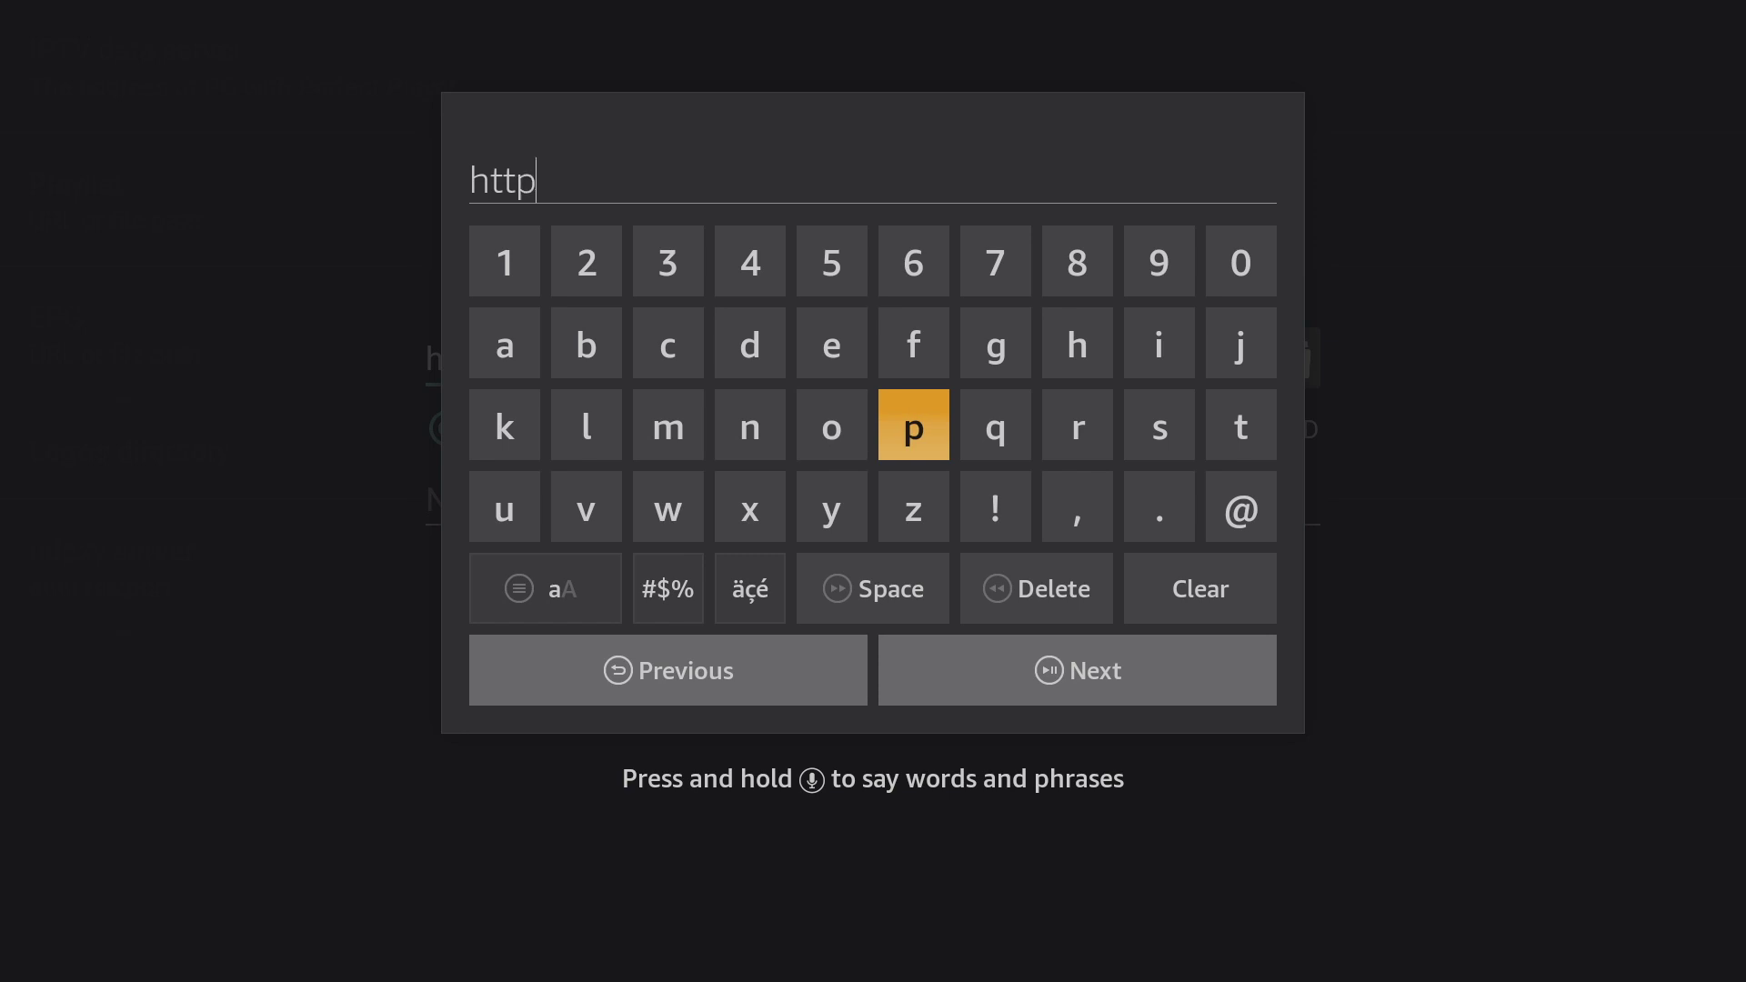
key(Down)
key(Left)
key(Left)
key(Left)
key(Down)
key(Return)
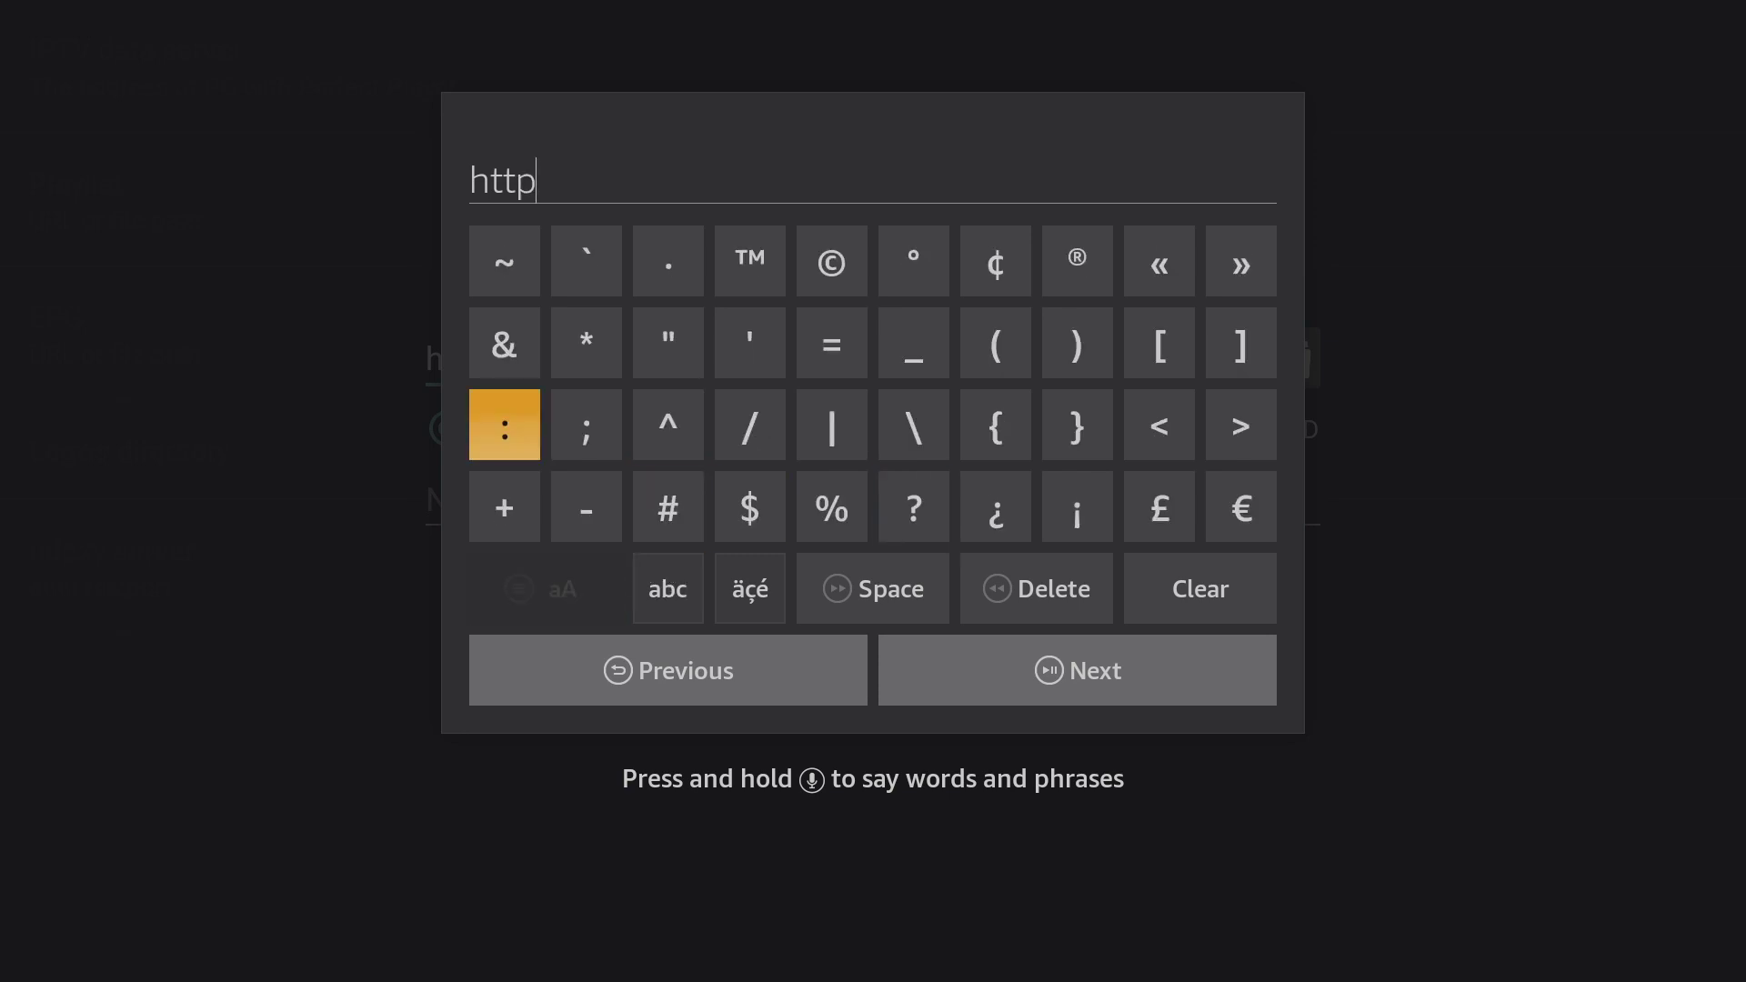
key(Return)
key(Right)
key(Right)
key(Right)
key(Return)
key(Return)
key(Down)
key(Down)
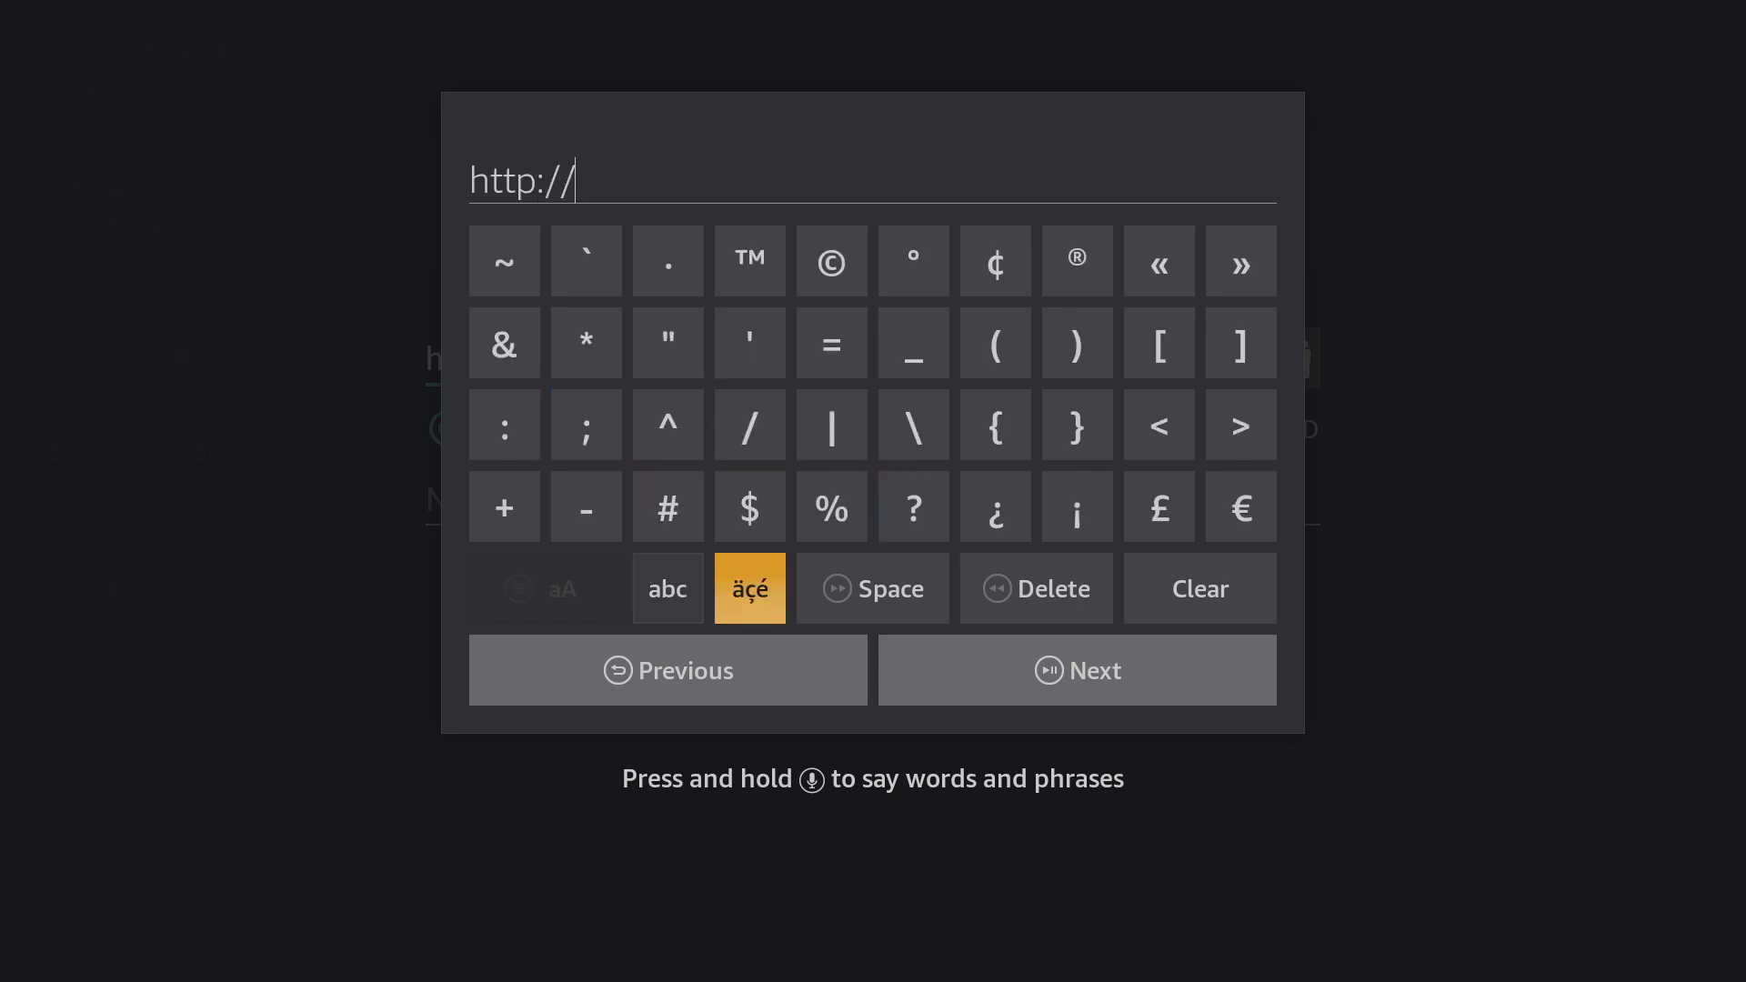
key(Left)
key(Return)
key(Up)
key(Up)
key(Up)
key(Left)
key(Return)
key(Right)
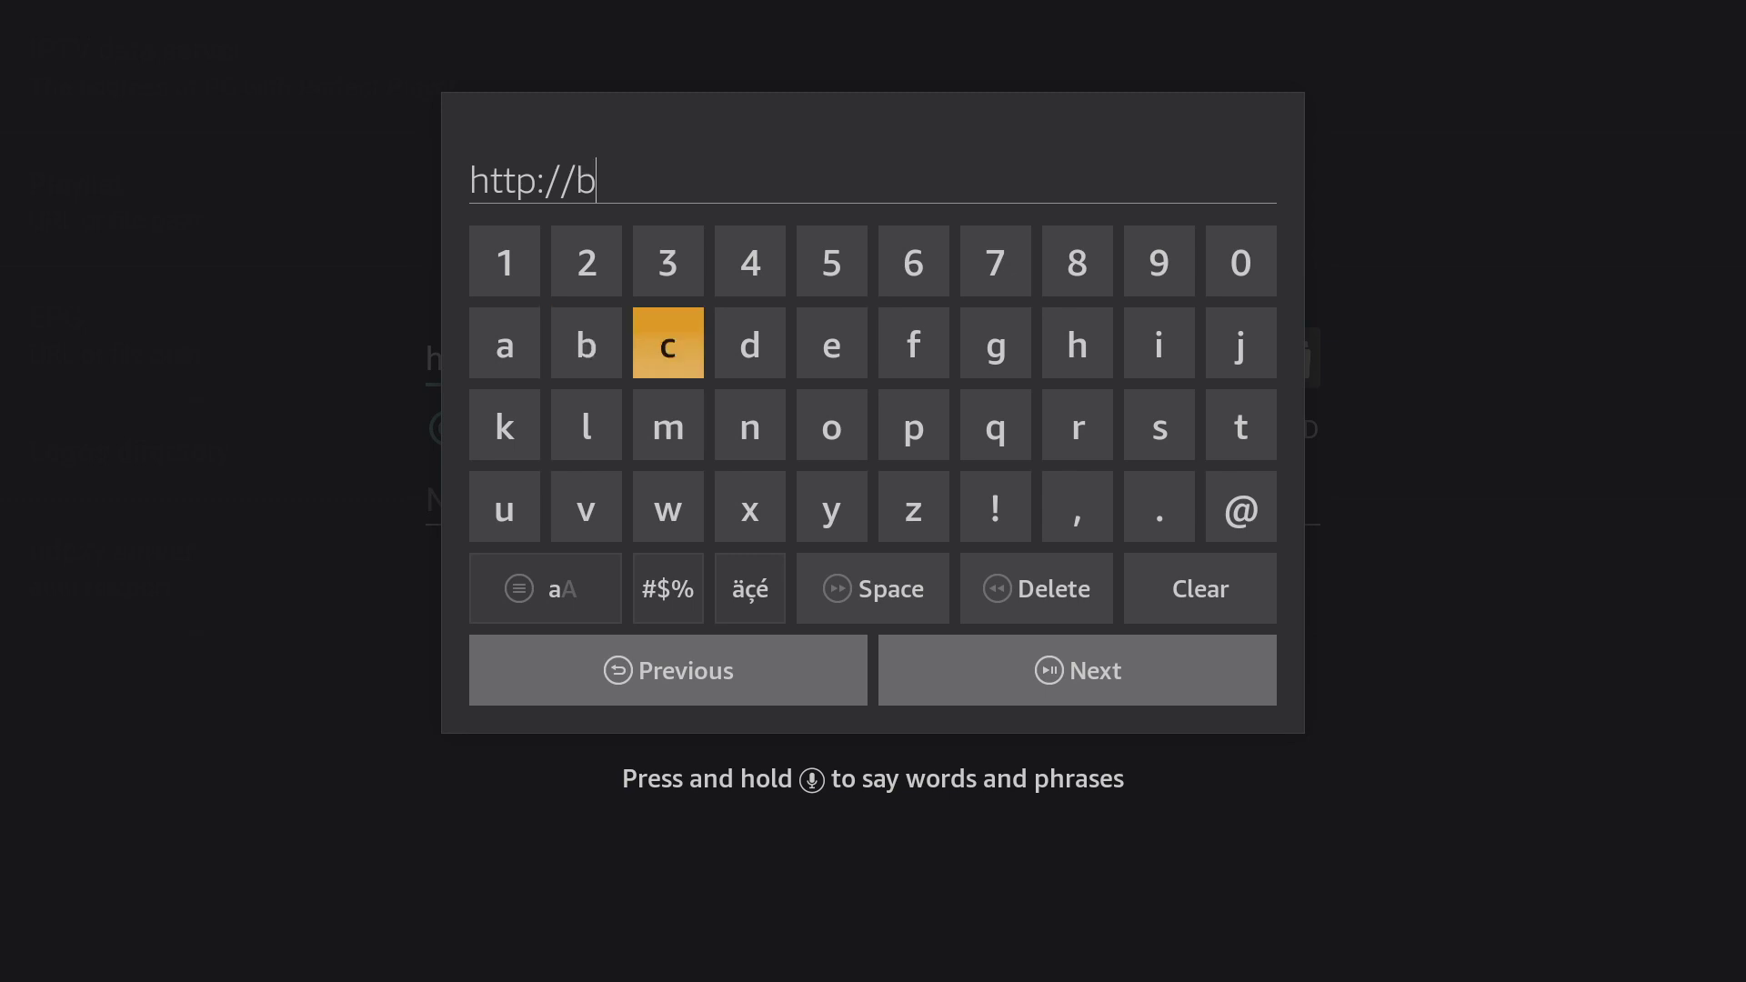
key(Right)
key(Right)
key(Right)
key(Right)
key(Right)
key(Right)
key(Return)
key(Down)
key(Right)
key(Return)
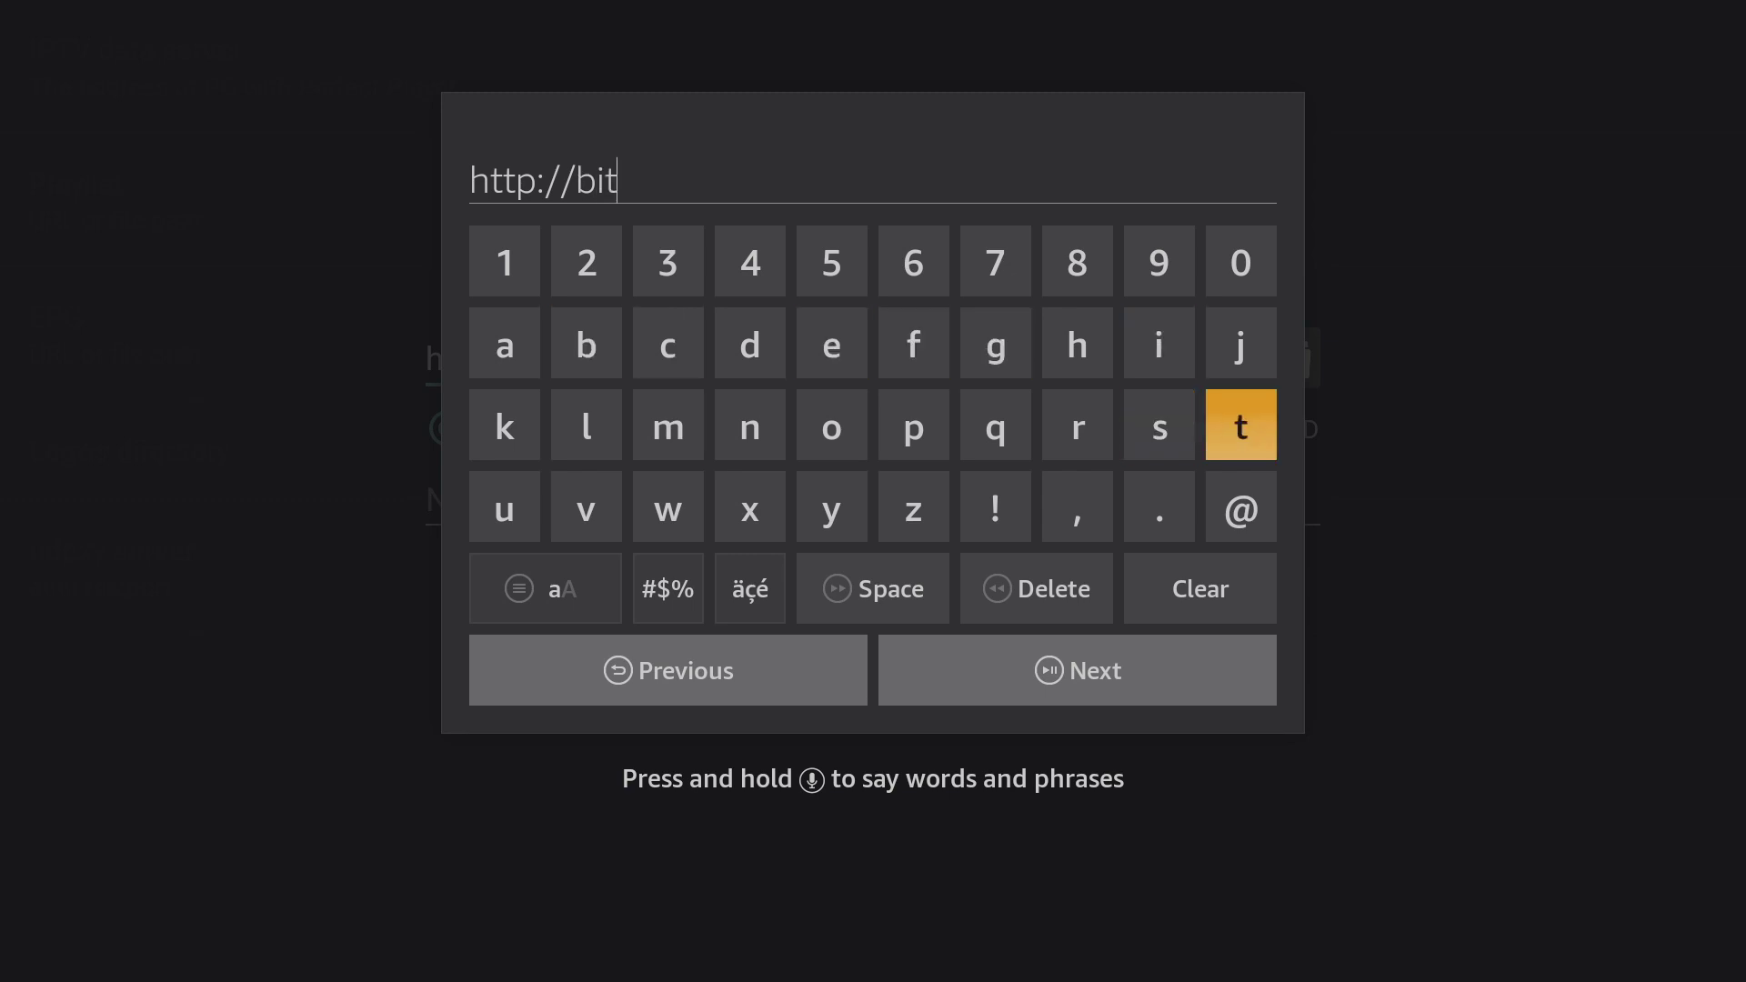
Append ".ly" to complete the bit.ly domain in the playlist URL
key(Down)
key(Left)
key(Return)
key(Left)
key(Left)
key(Left)
key(Left)
key(Left)
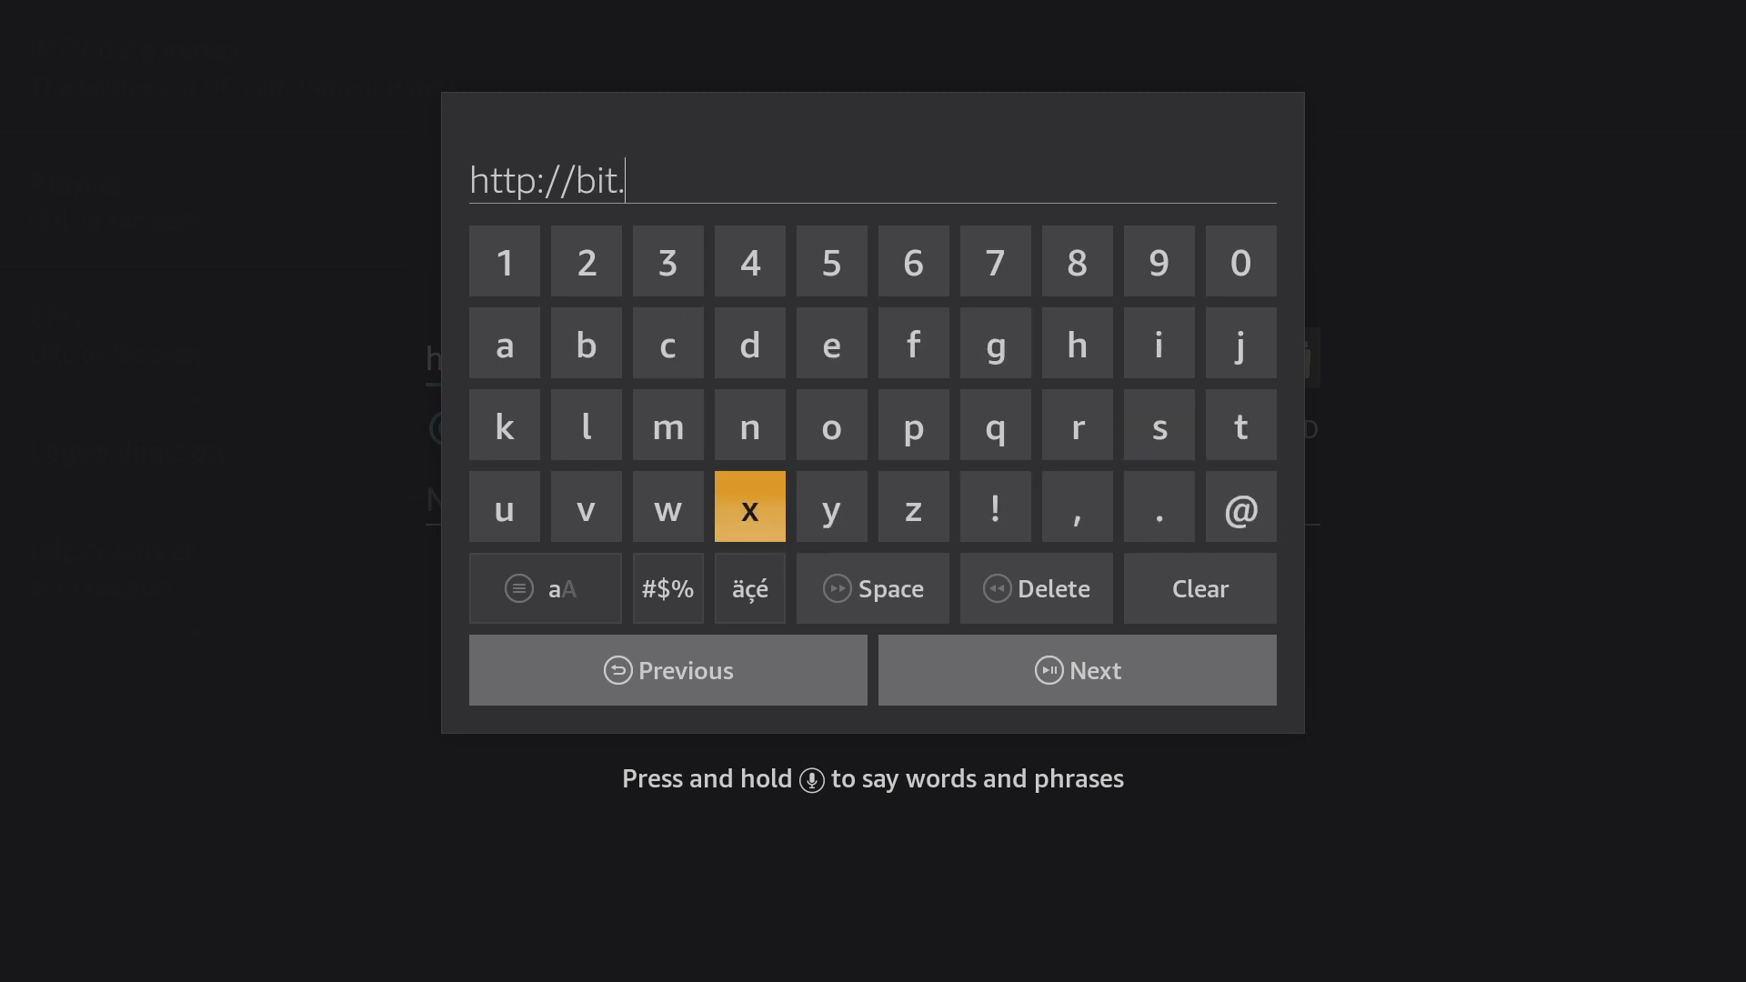
key(Left)
key(Left)
key(Up)
key(Return)
key(Right)
key(Right)
key(Right)
key(Down)
key(Return)
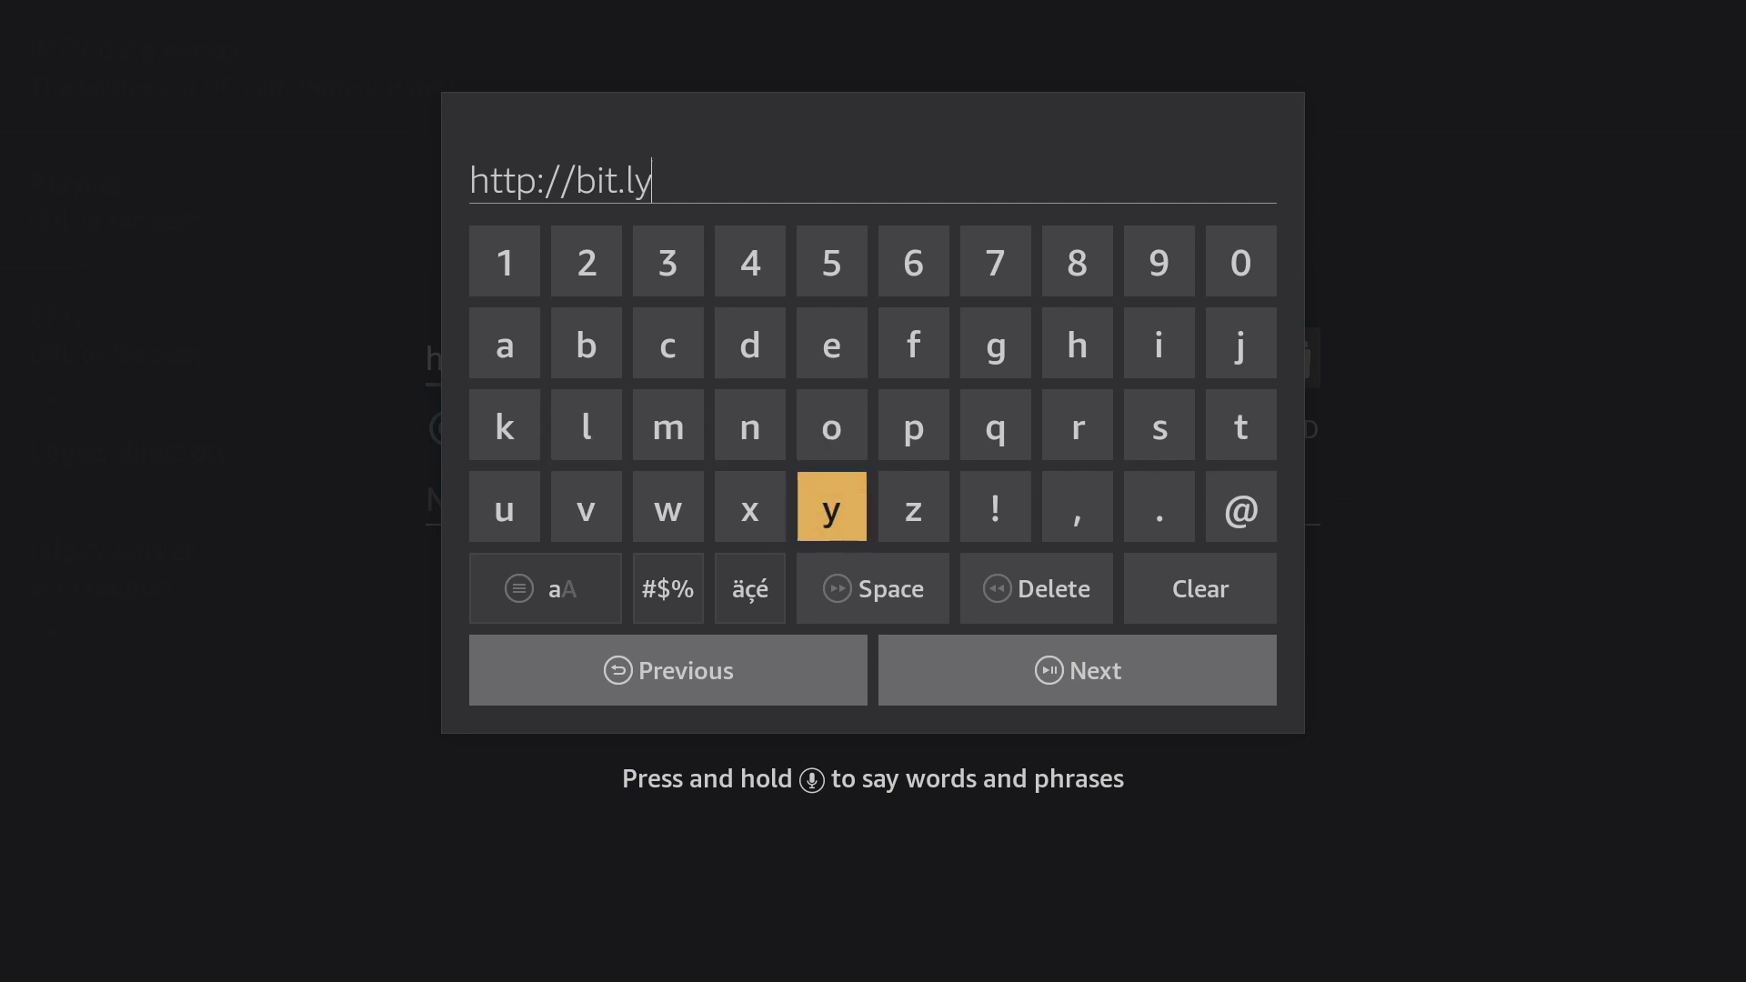
Add a forward slash after bit.ly in the playlist URL
key(Down)
key(Left)
key(Left)
key(Return)
key(Up)
key(Up)
key(Right)
key(Return)
key(Down)
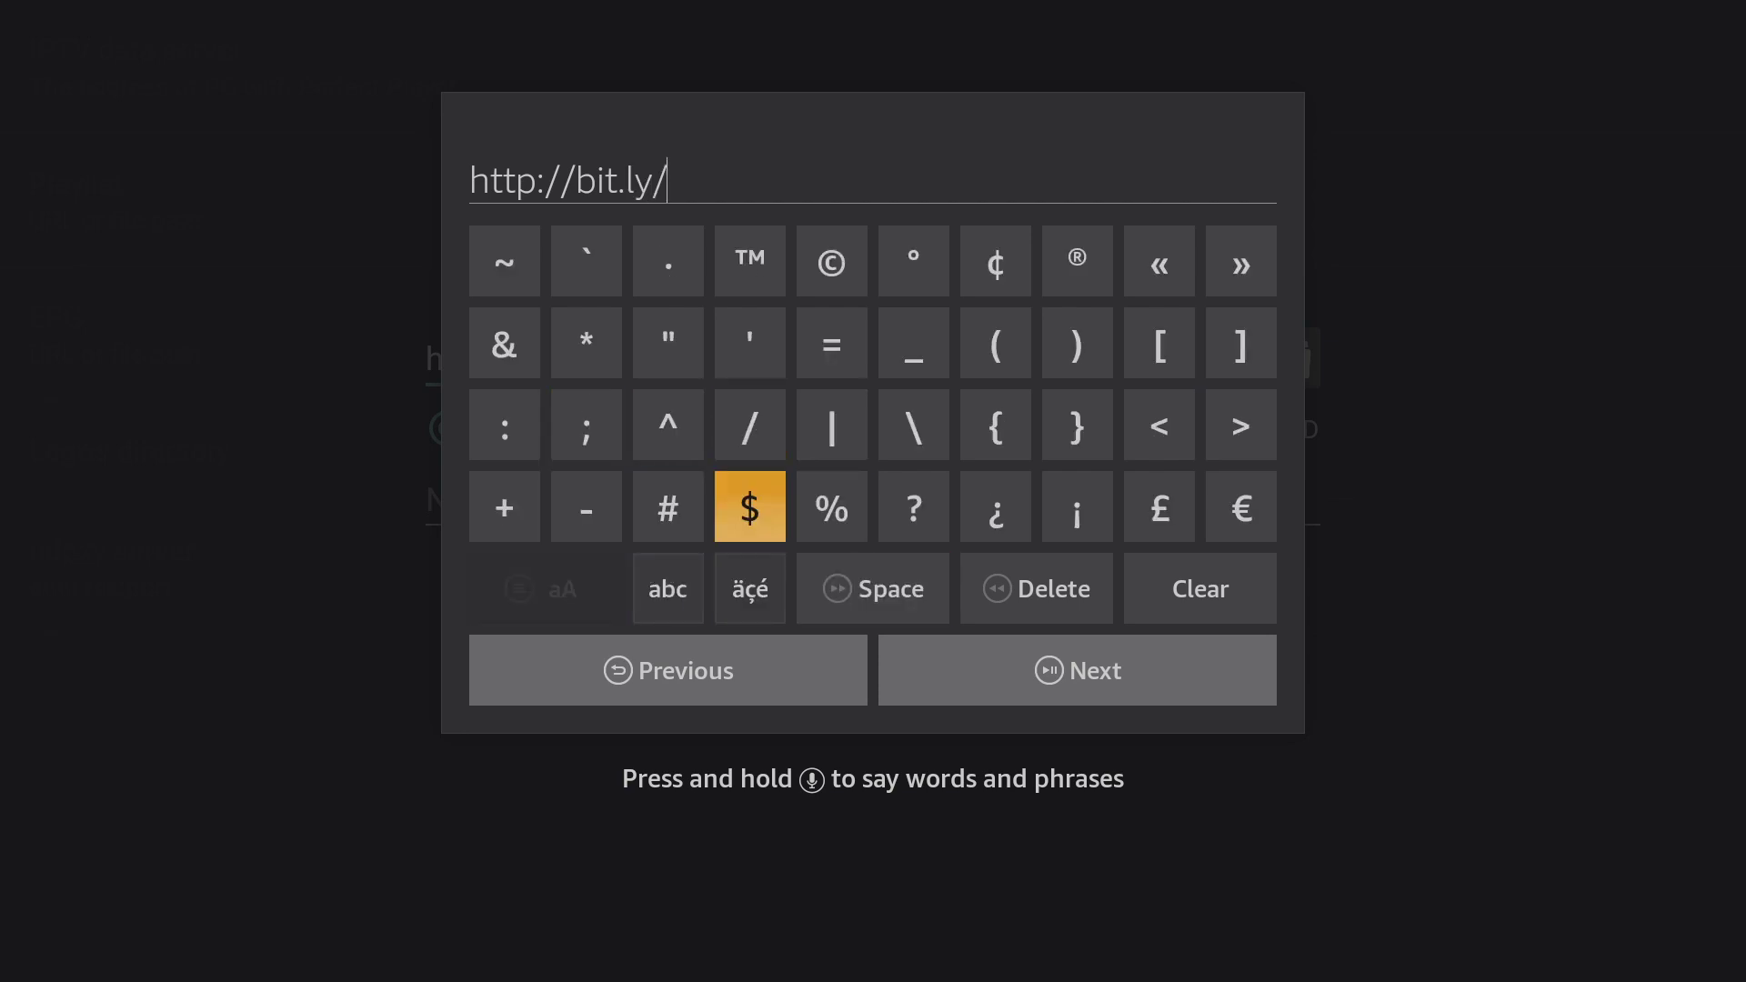
key(Down)
key(Left)
key(Up)
key(Down)
key(Return)
key(Up)
key(Up)
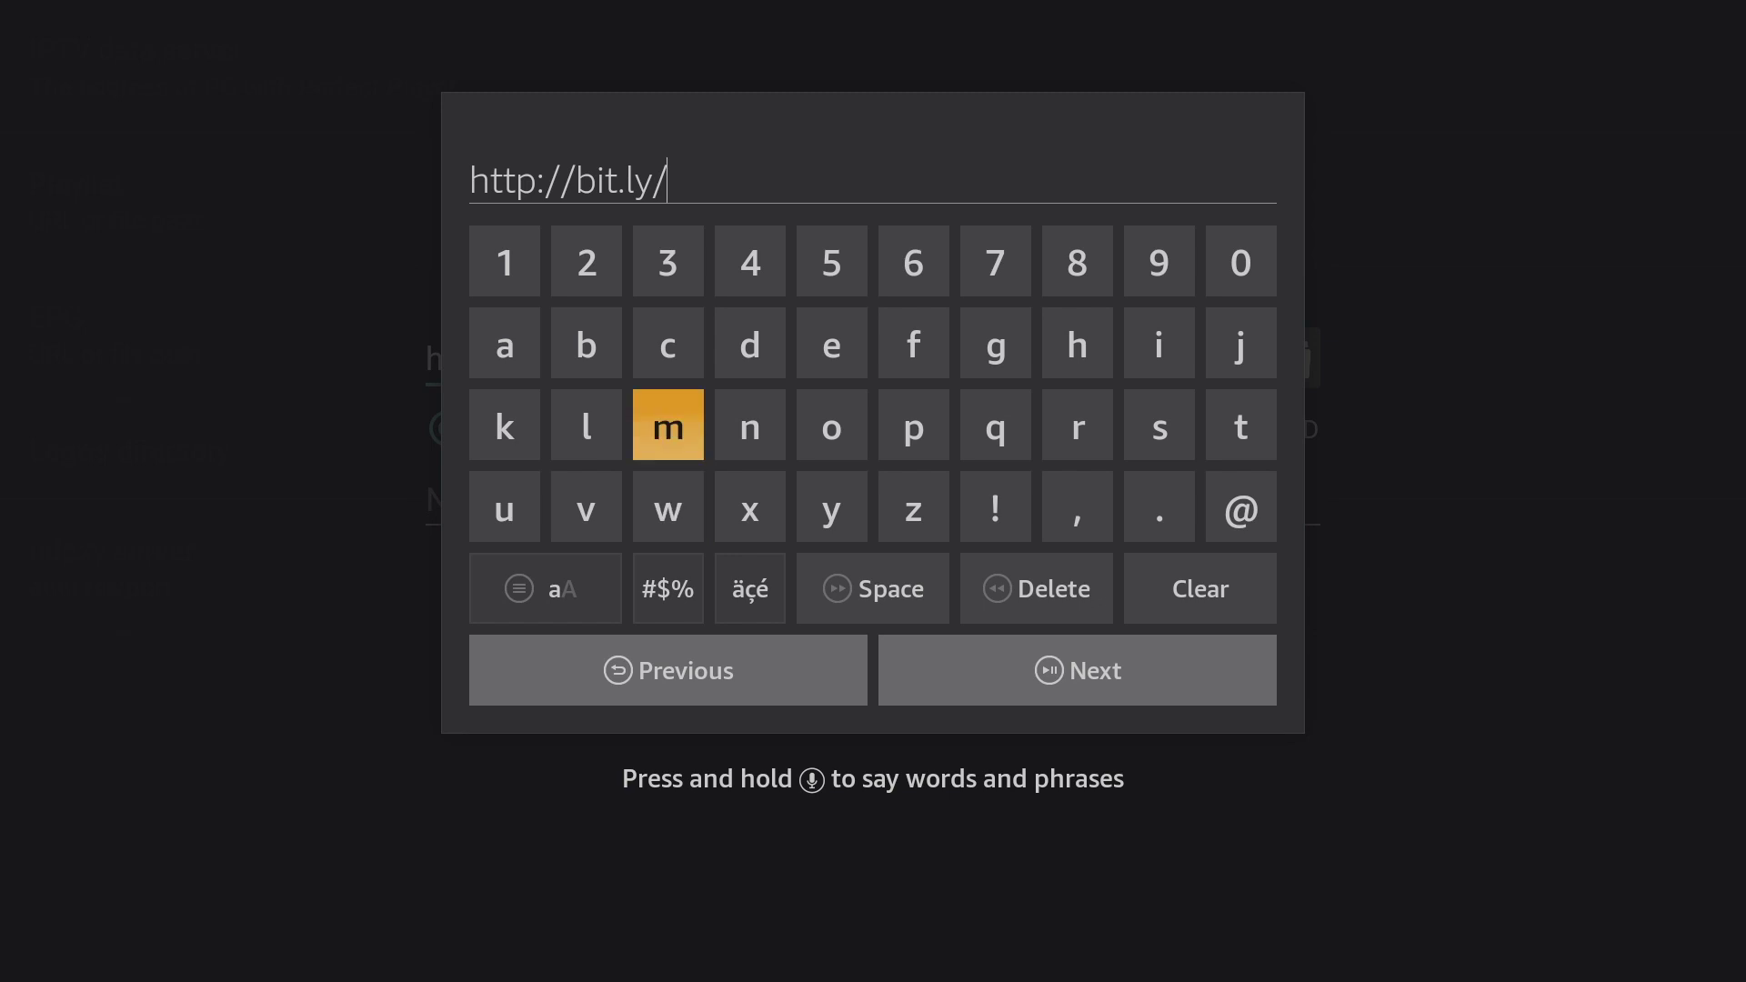
key(Up)
key(Up)
key(Left)
key(Left)
key(Left)
key(Return)
key(BackSpace)
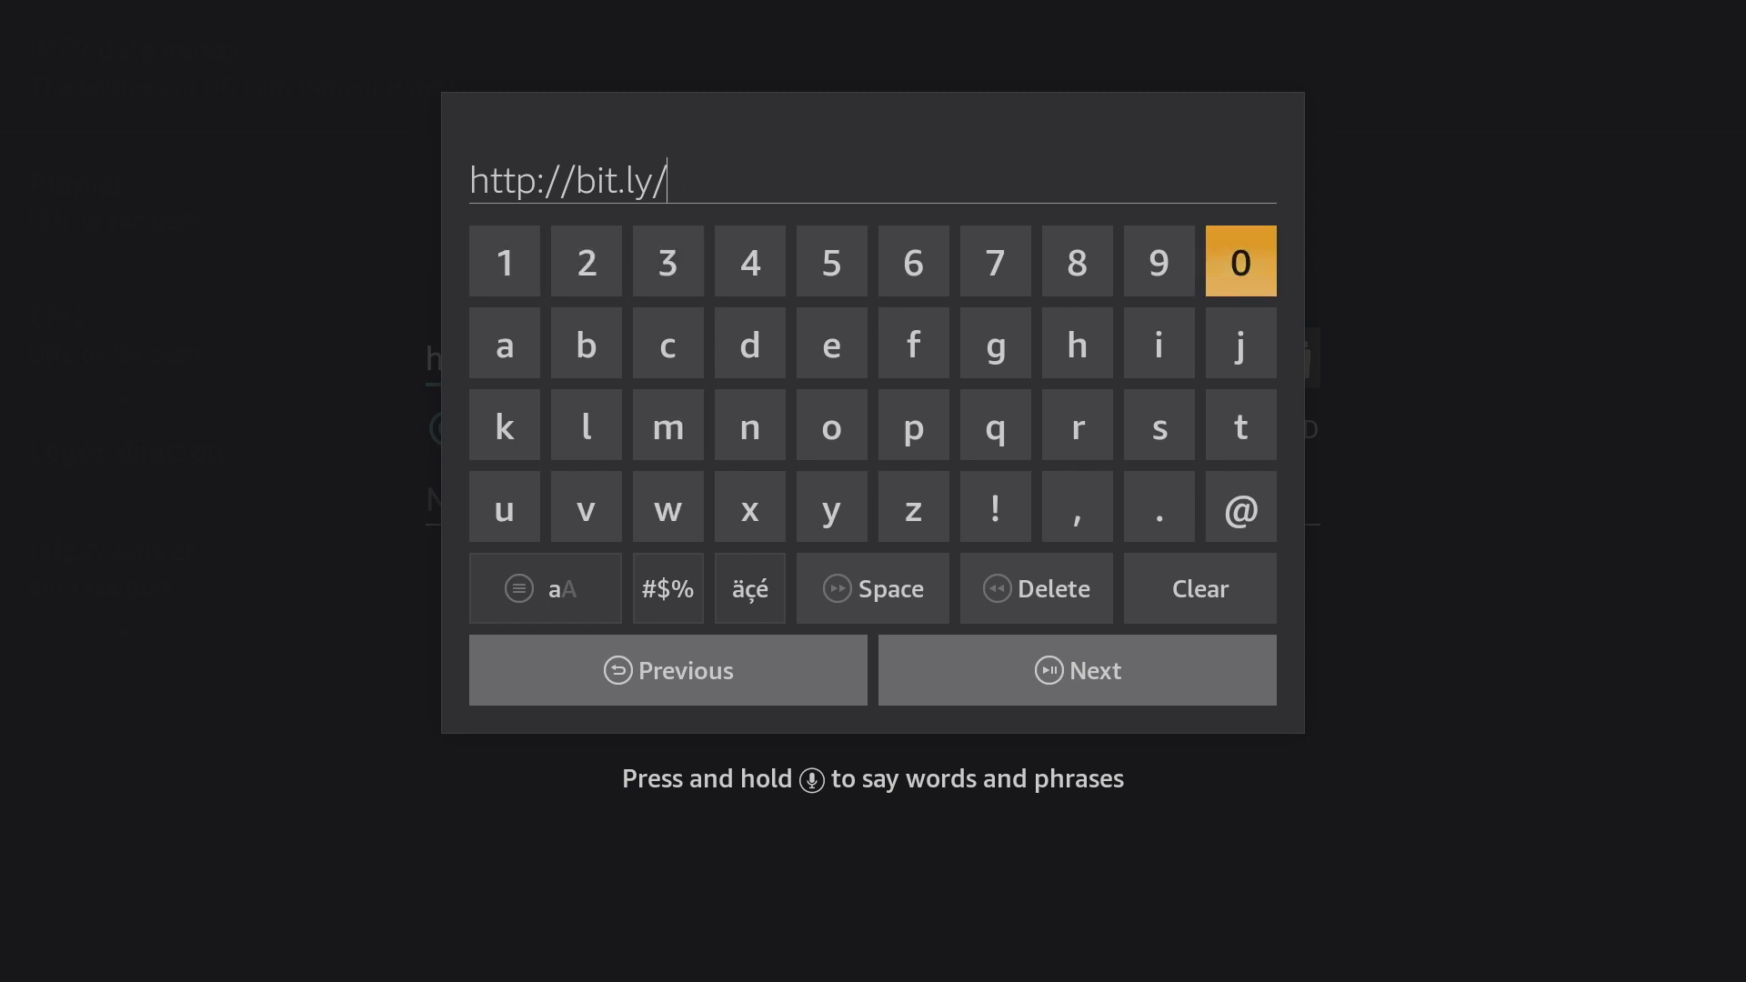
key(Left)
key(Right)
key(Right)
key(Return)
key(Right)
key(Return)
key(Right)
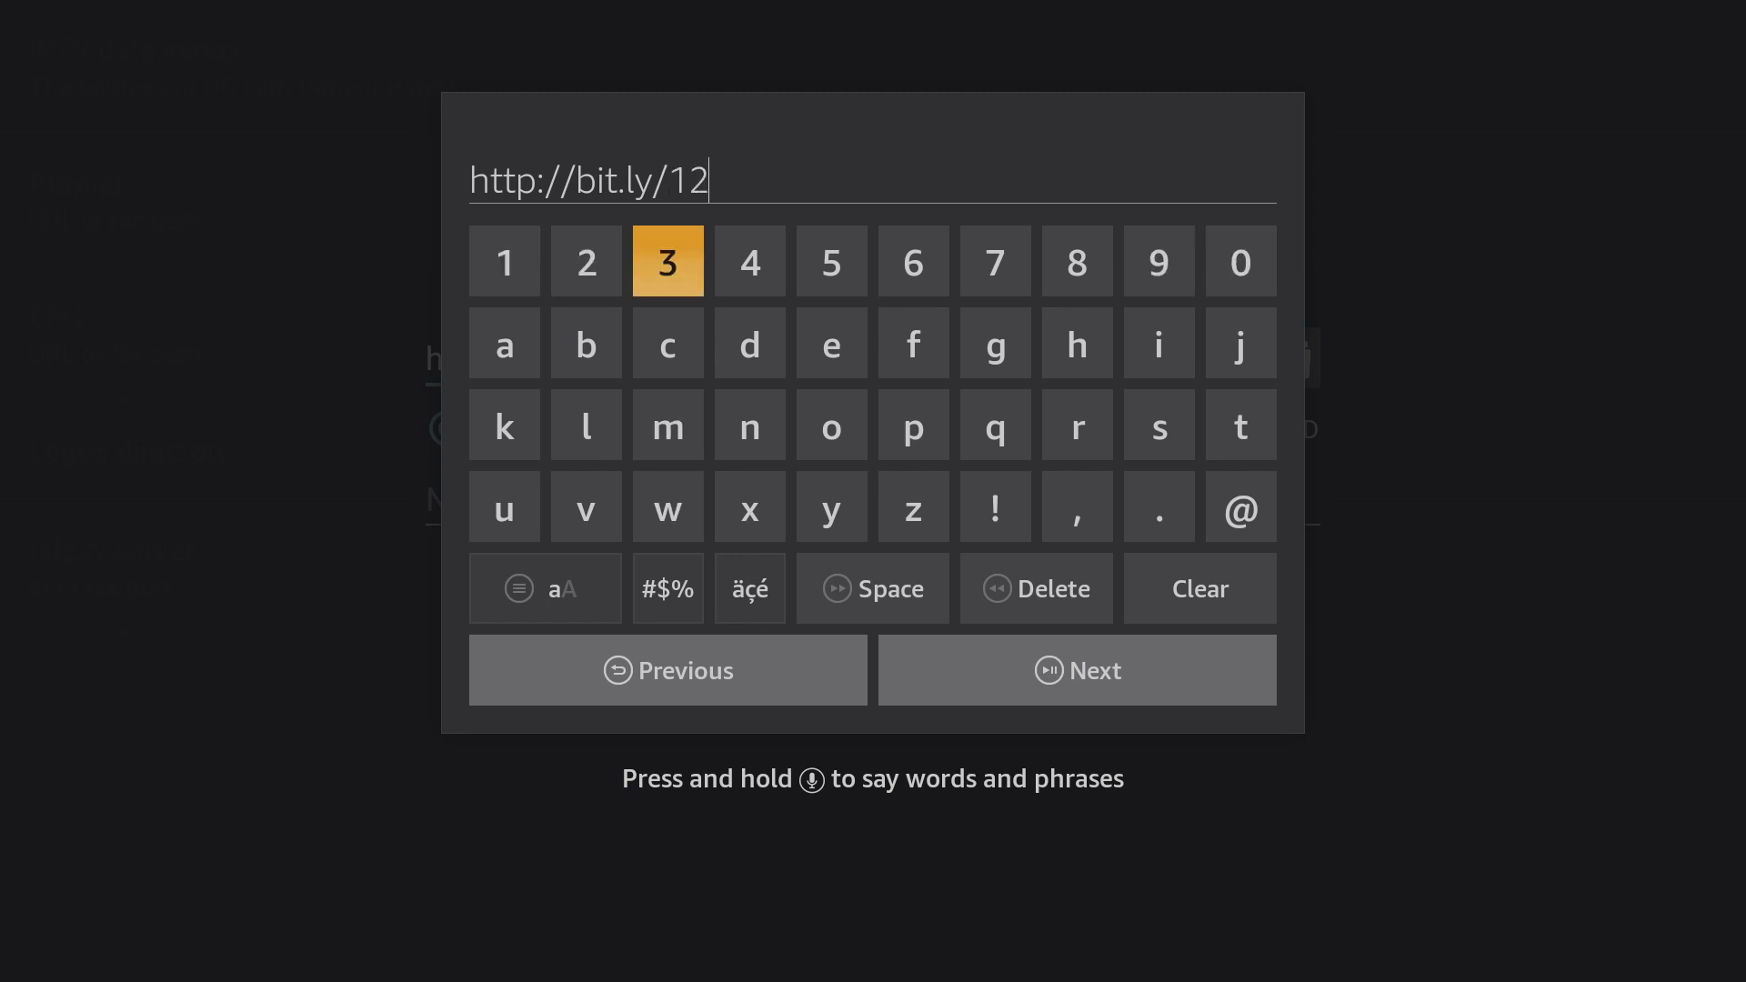
key(Return)
key(Down)
key(Down)
key(Right)
key(Right)
key(Right)
key(Right)
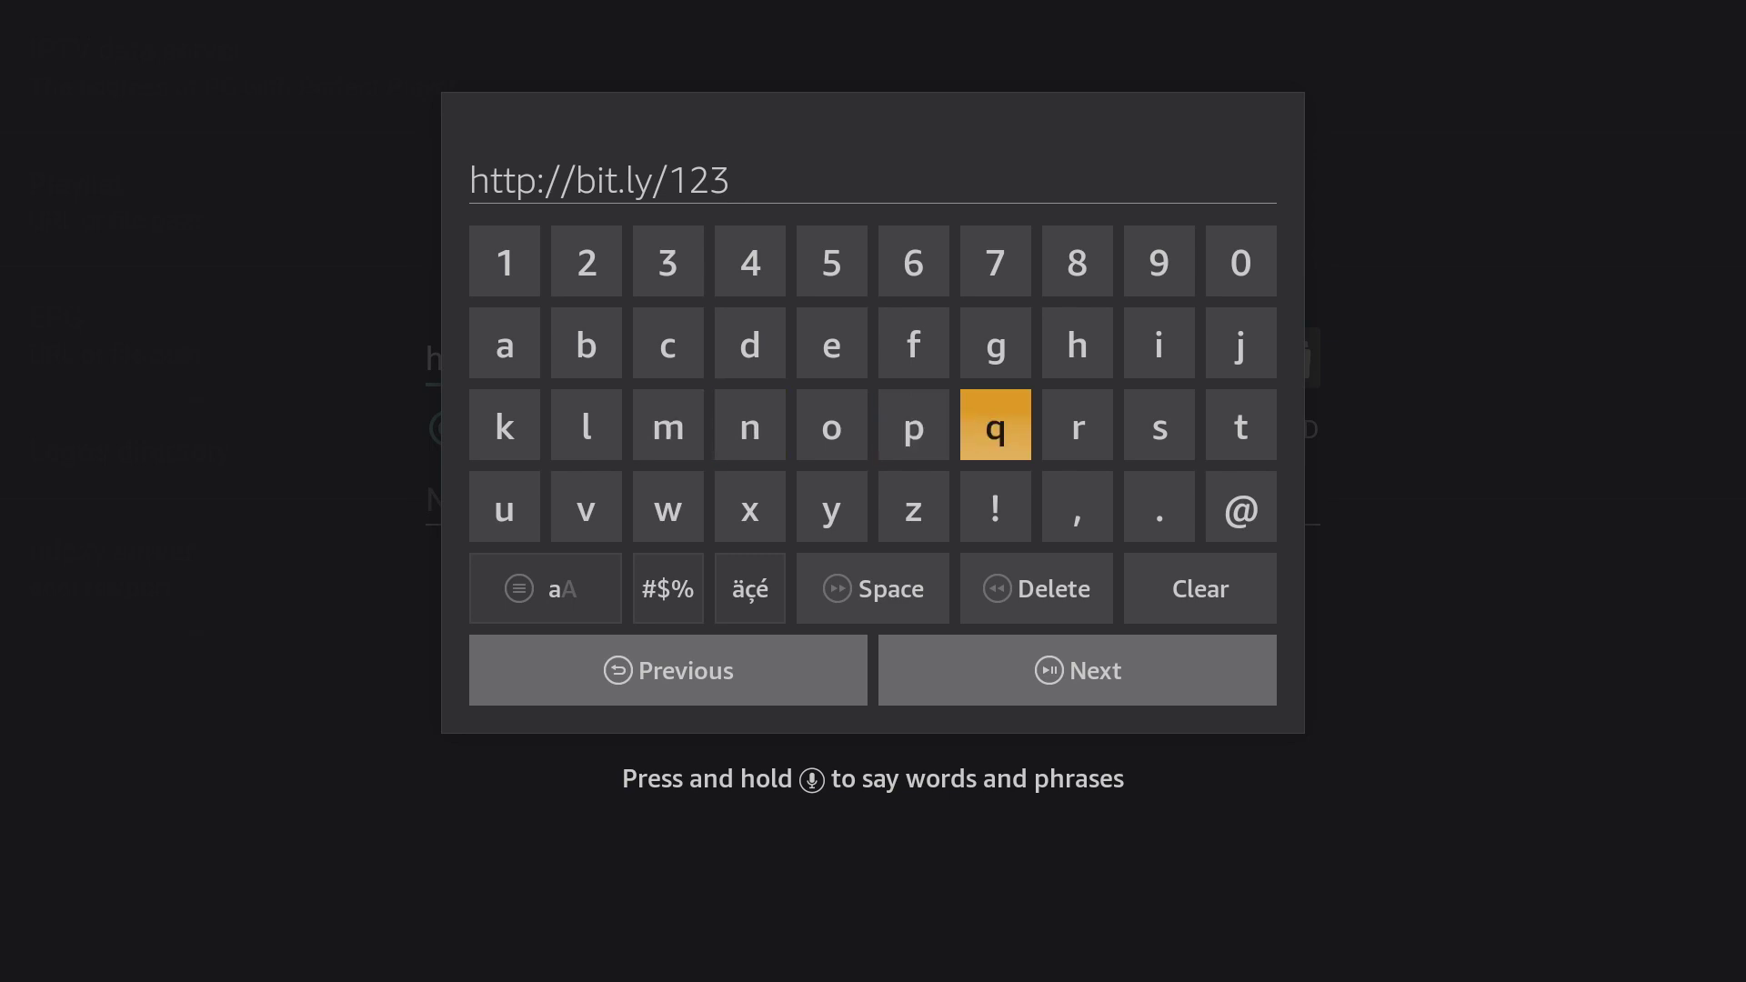
key(Right)
key(Up)
key(Menu)
key(Return)
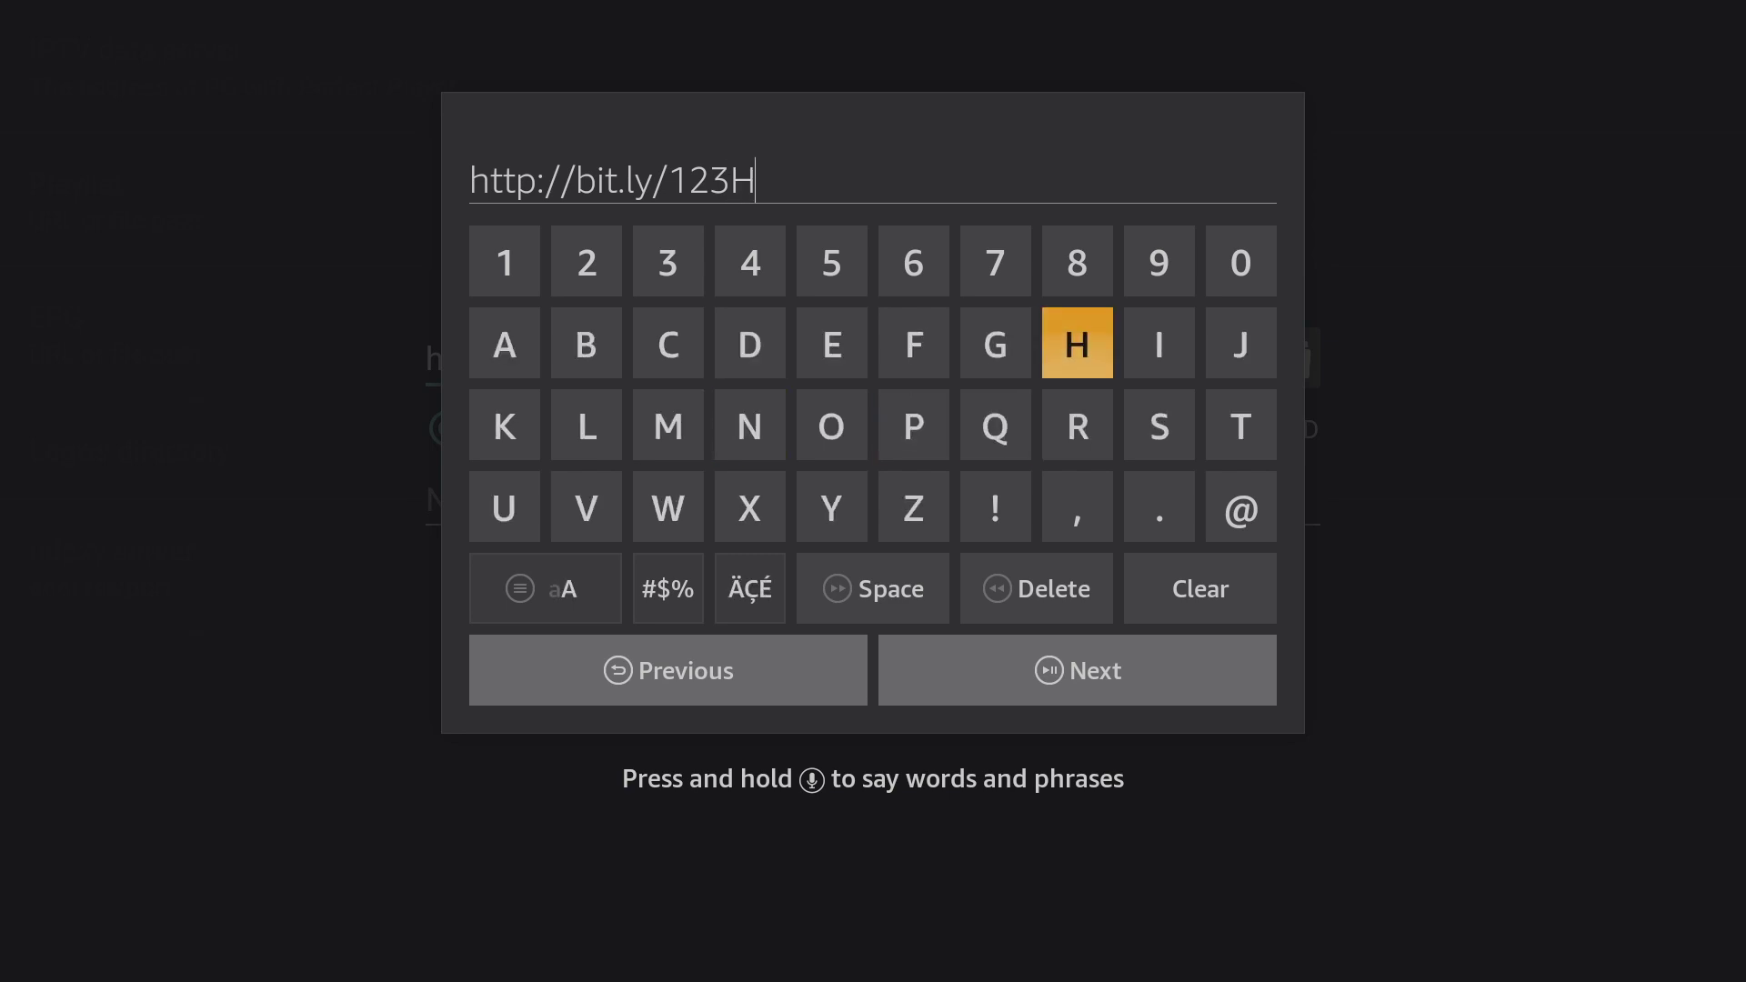
key(Down)
key(Left)
key(Left)
key(Left)
key(Left)
key(Up)
key(Return)
key(Return)
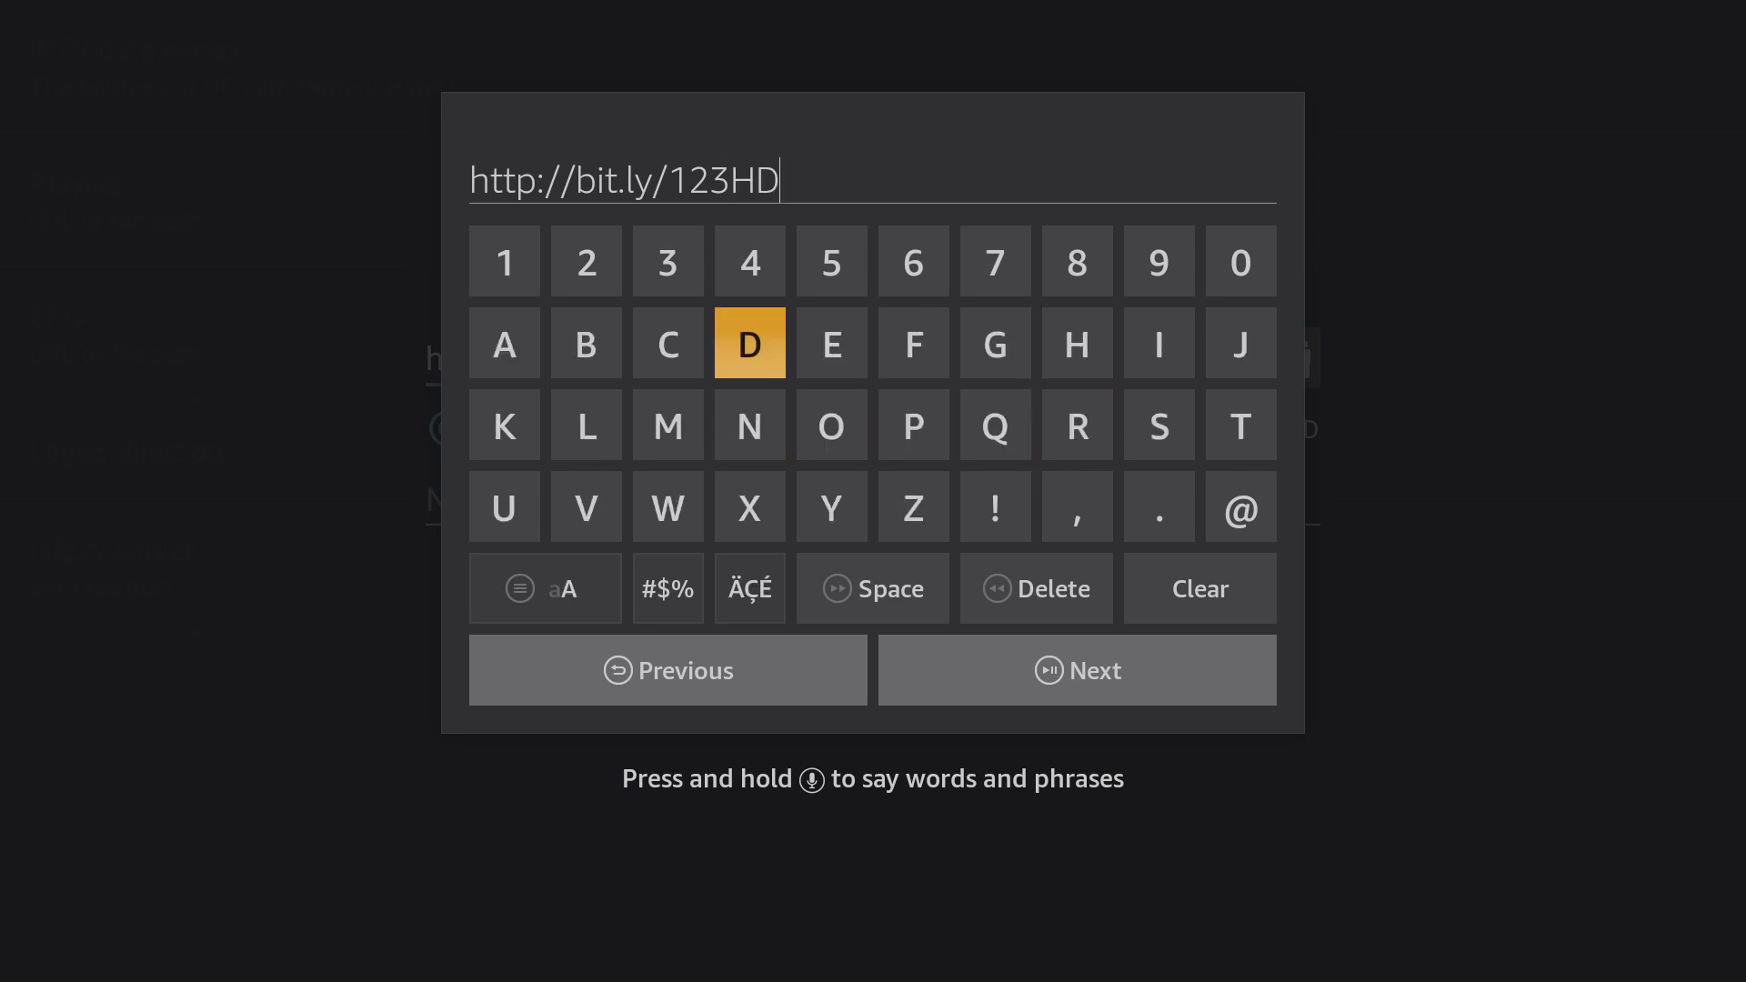
key(Left)
key(Left)
key(Up)
key(Return)
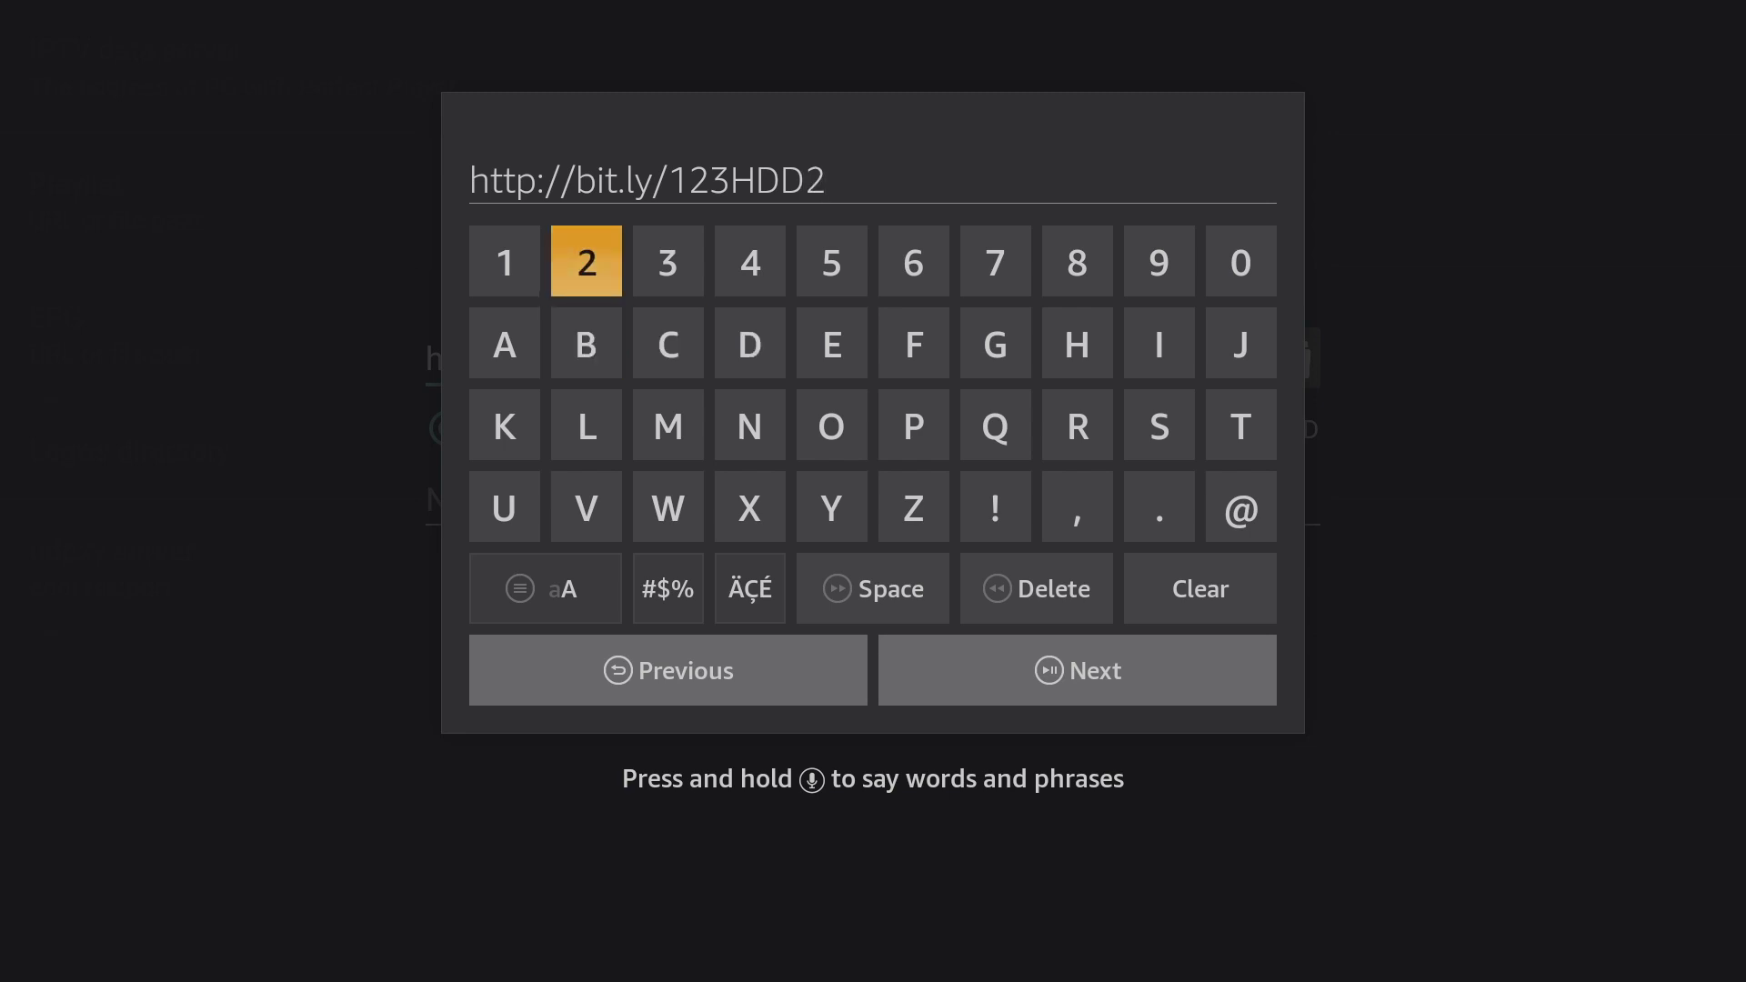
key(Down)
key(Down)
key(Down)
key(Down)
key(Right)
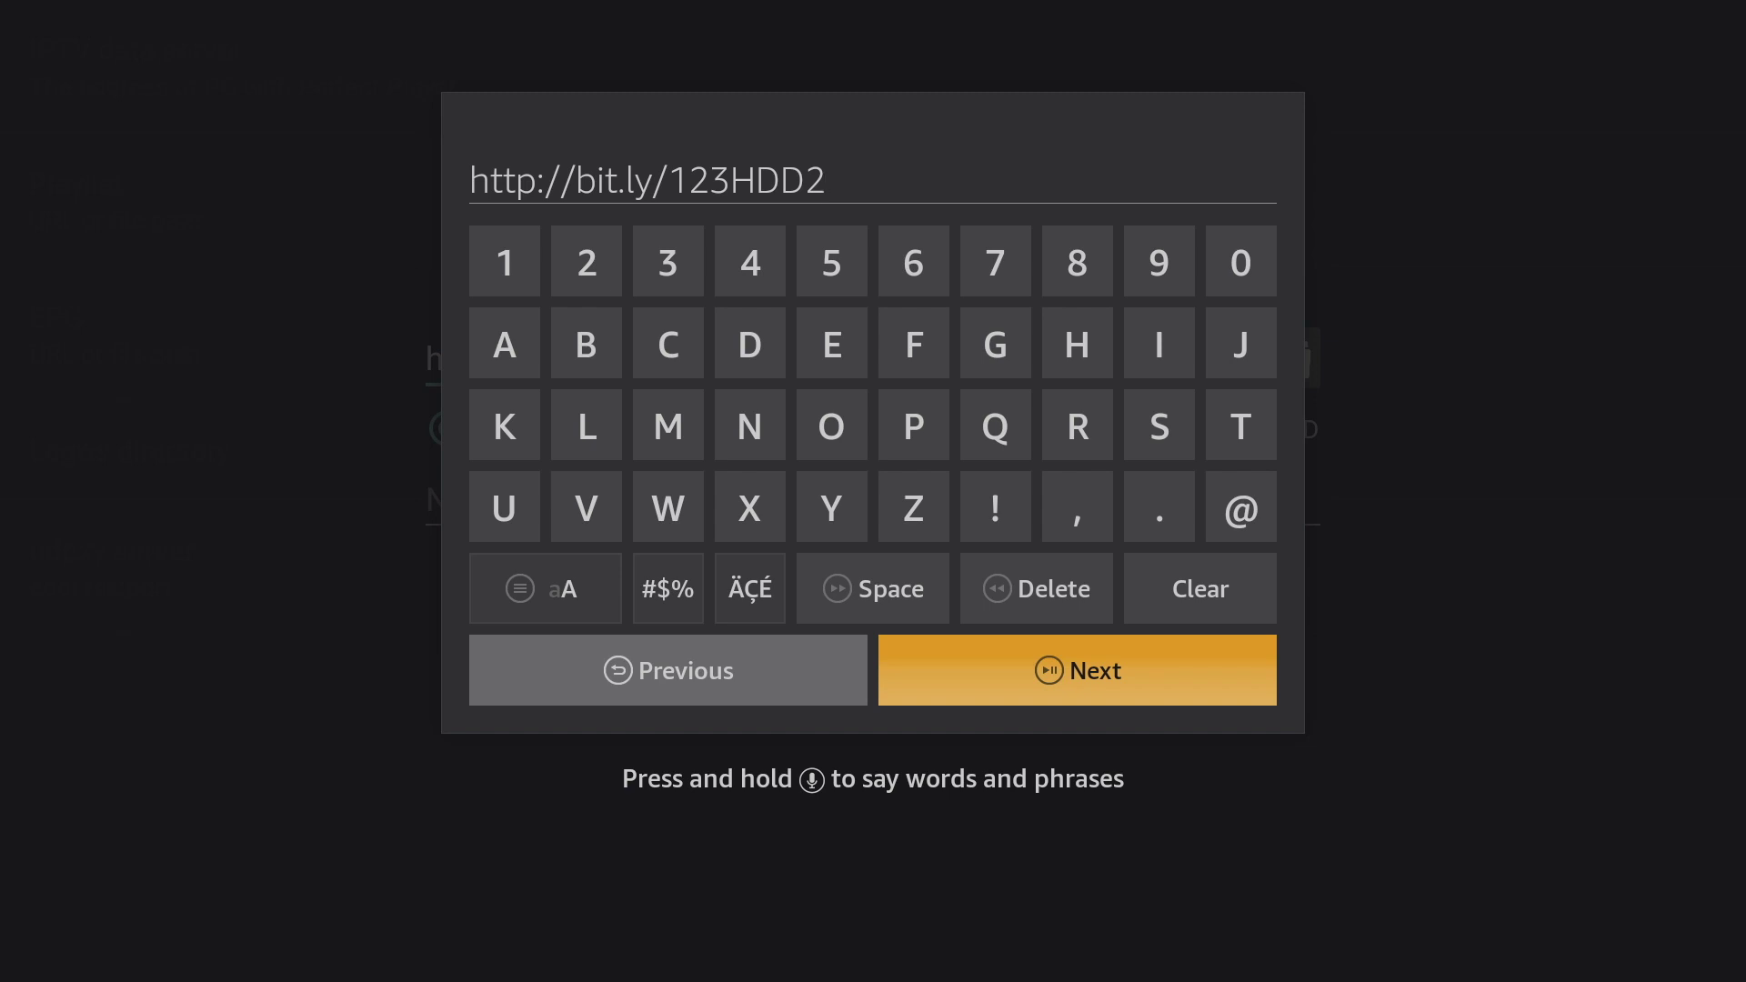
key(Return)
Start the optional playlist name with a capital "T"
key(Down)
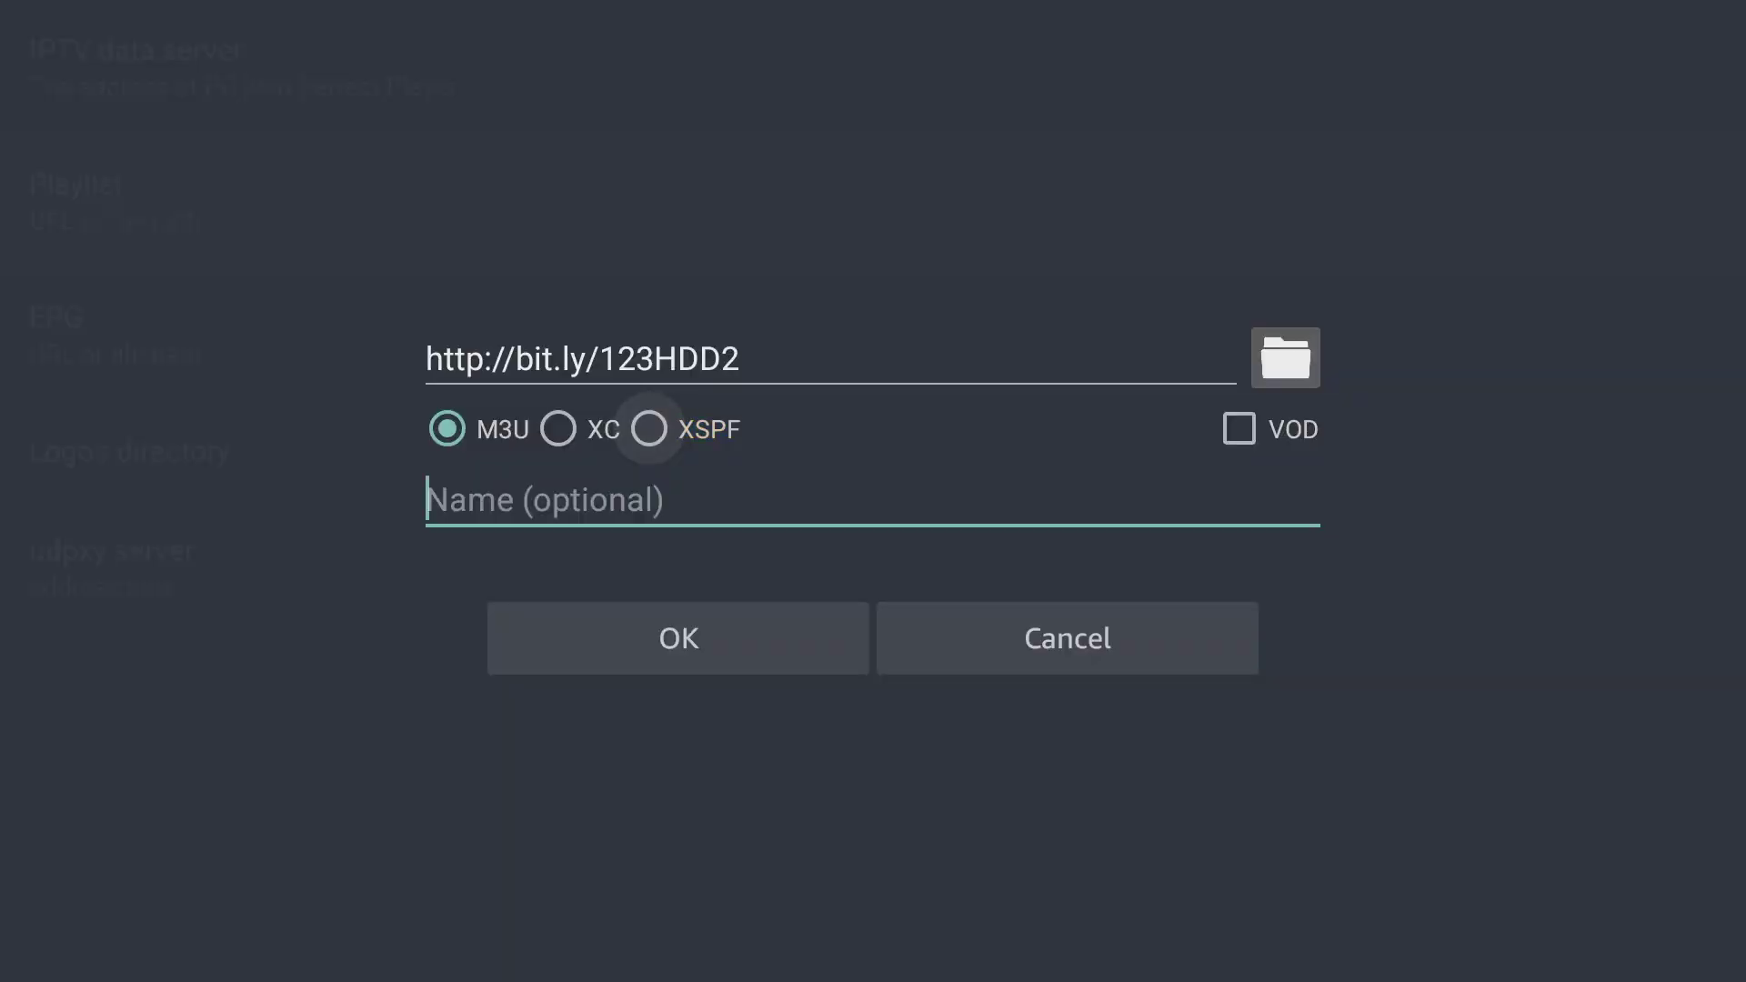
key(Return)
key(Right)
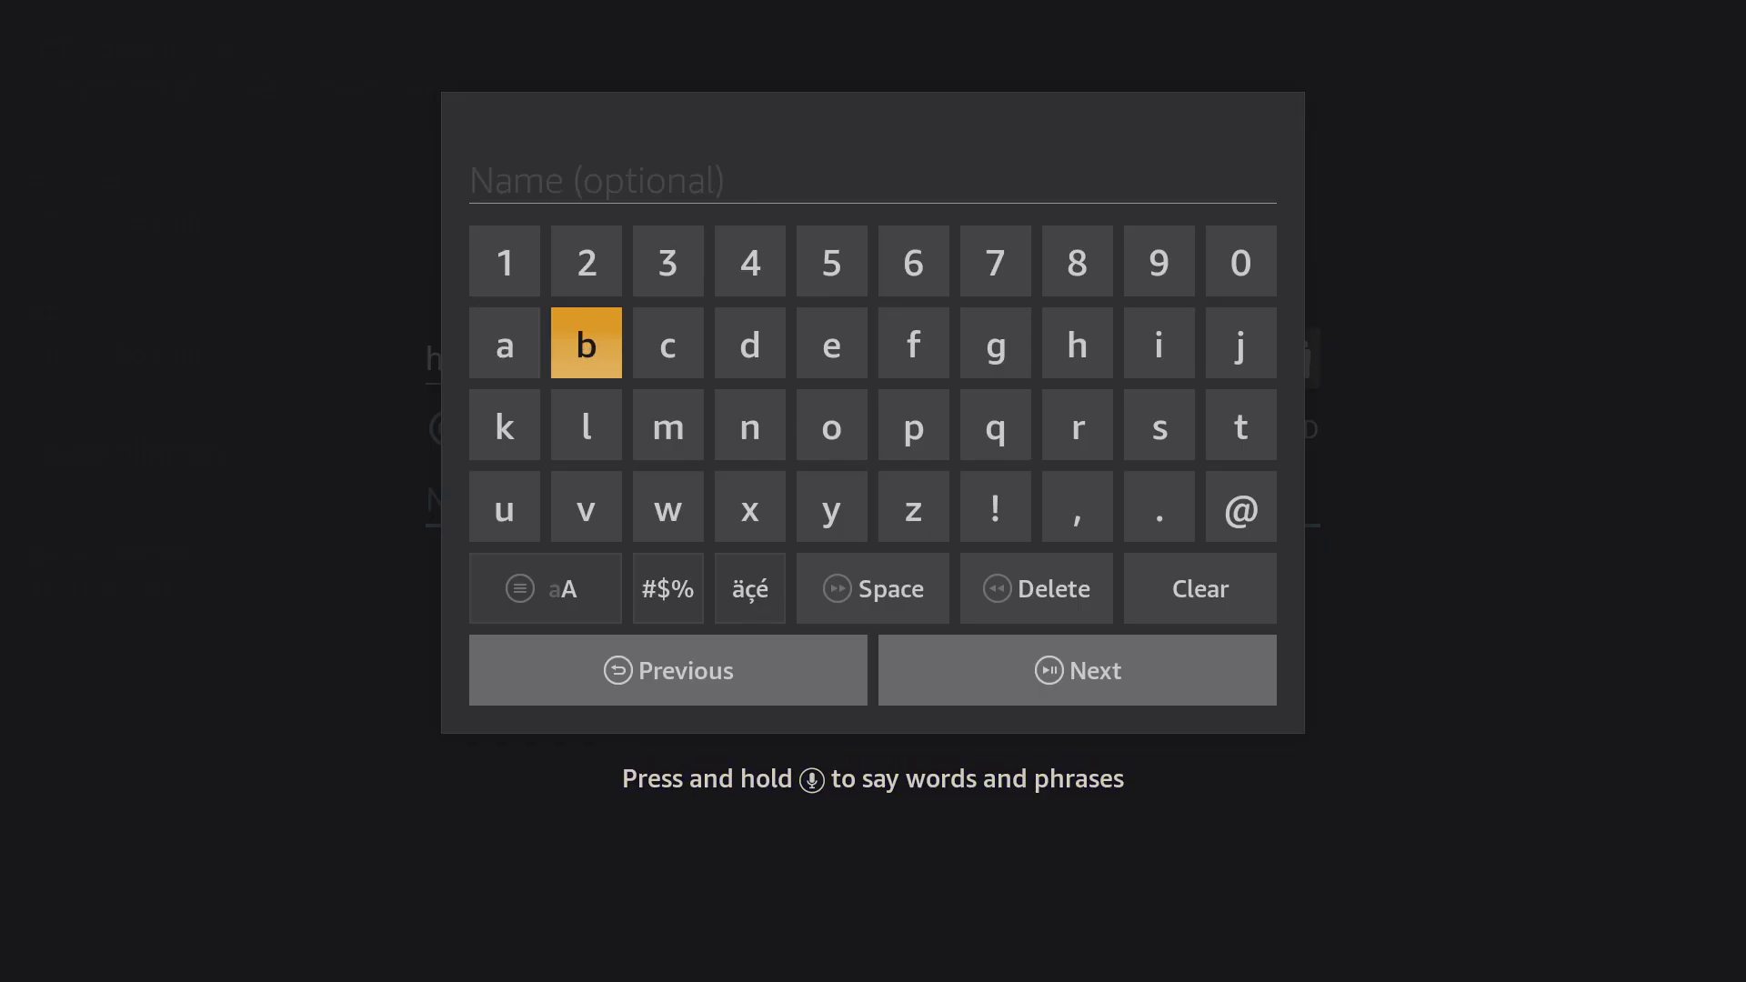
key(Down)
key(Right)
key(Right)
key(Right)
key(Right)
key(Right)
key(Right)
key(Right)
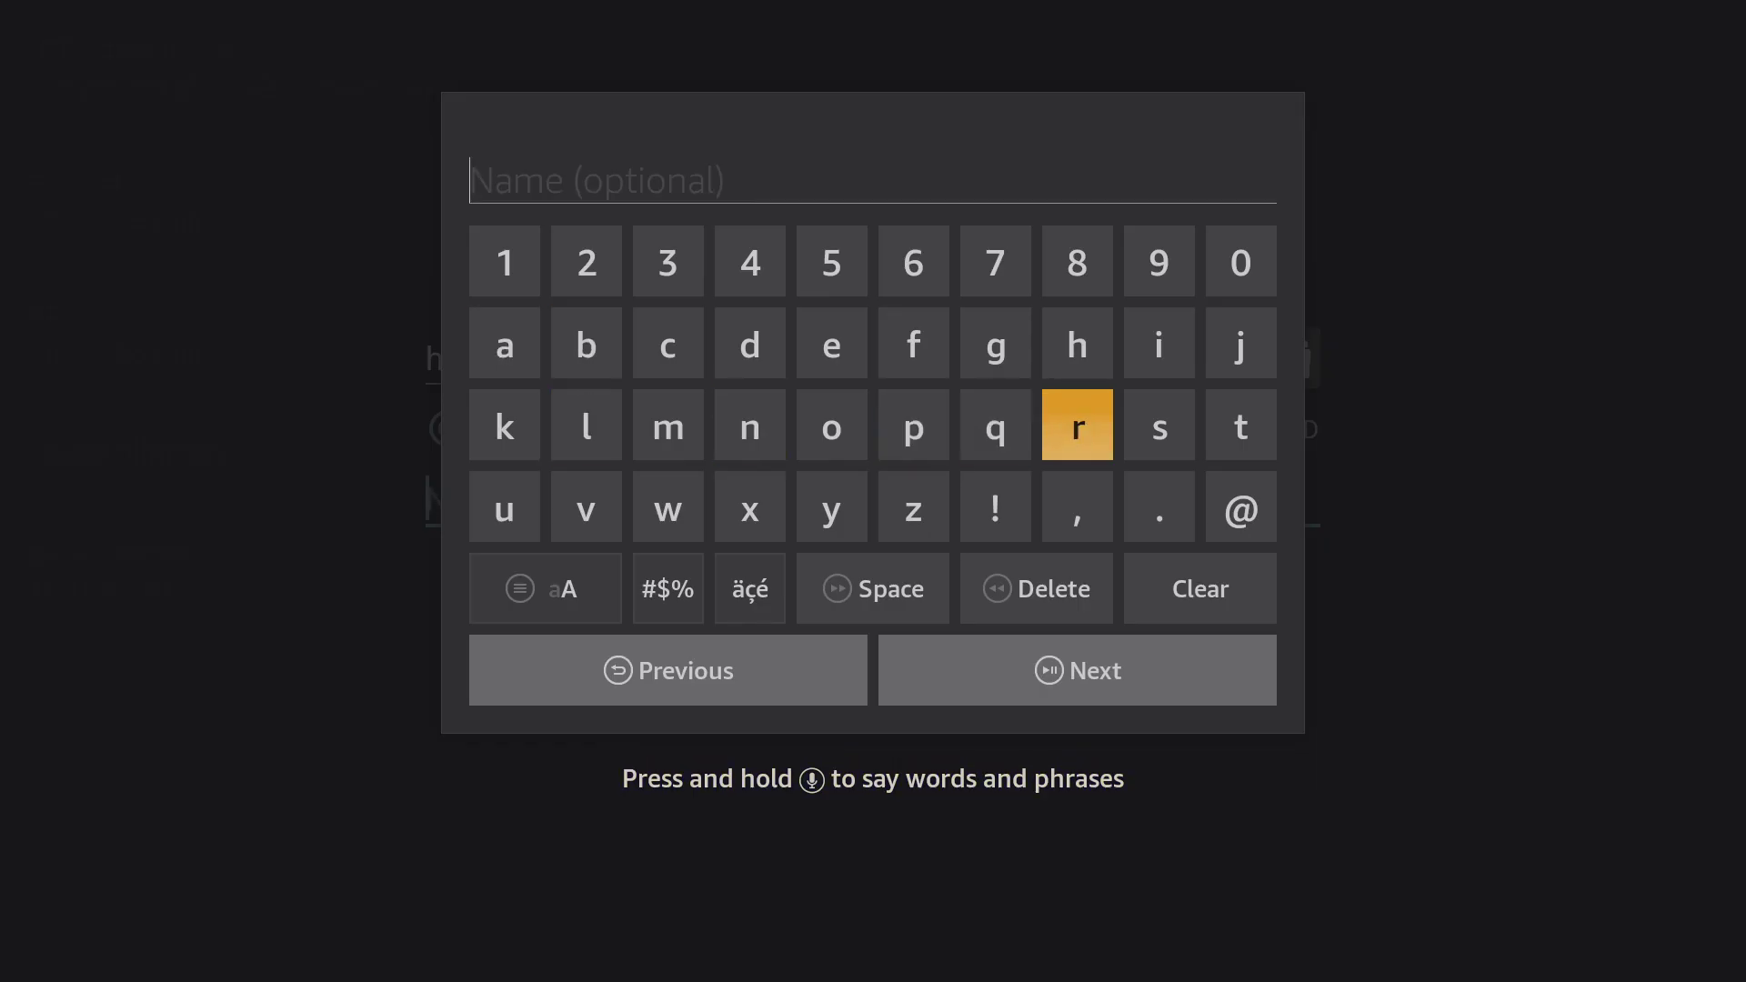
key(Menu)
key(Right)
key(Right)
key(Left)
key(Return)
Add a capital "V" so the playlist name reads TV, and confirm the name
key(Down)
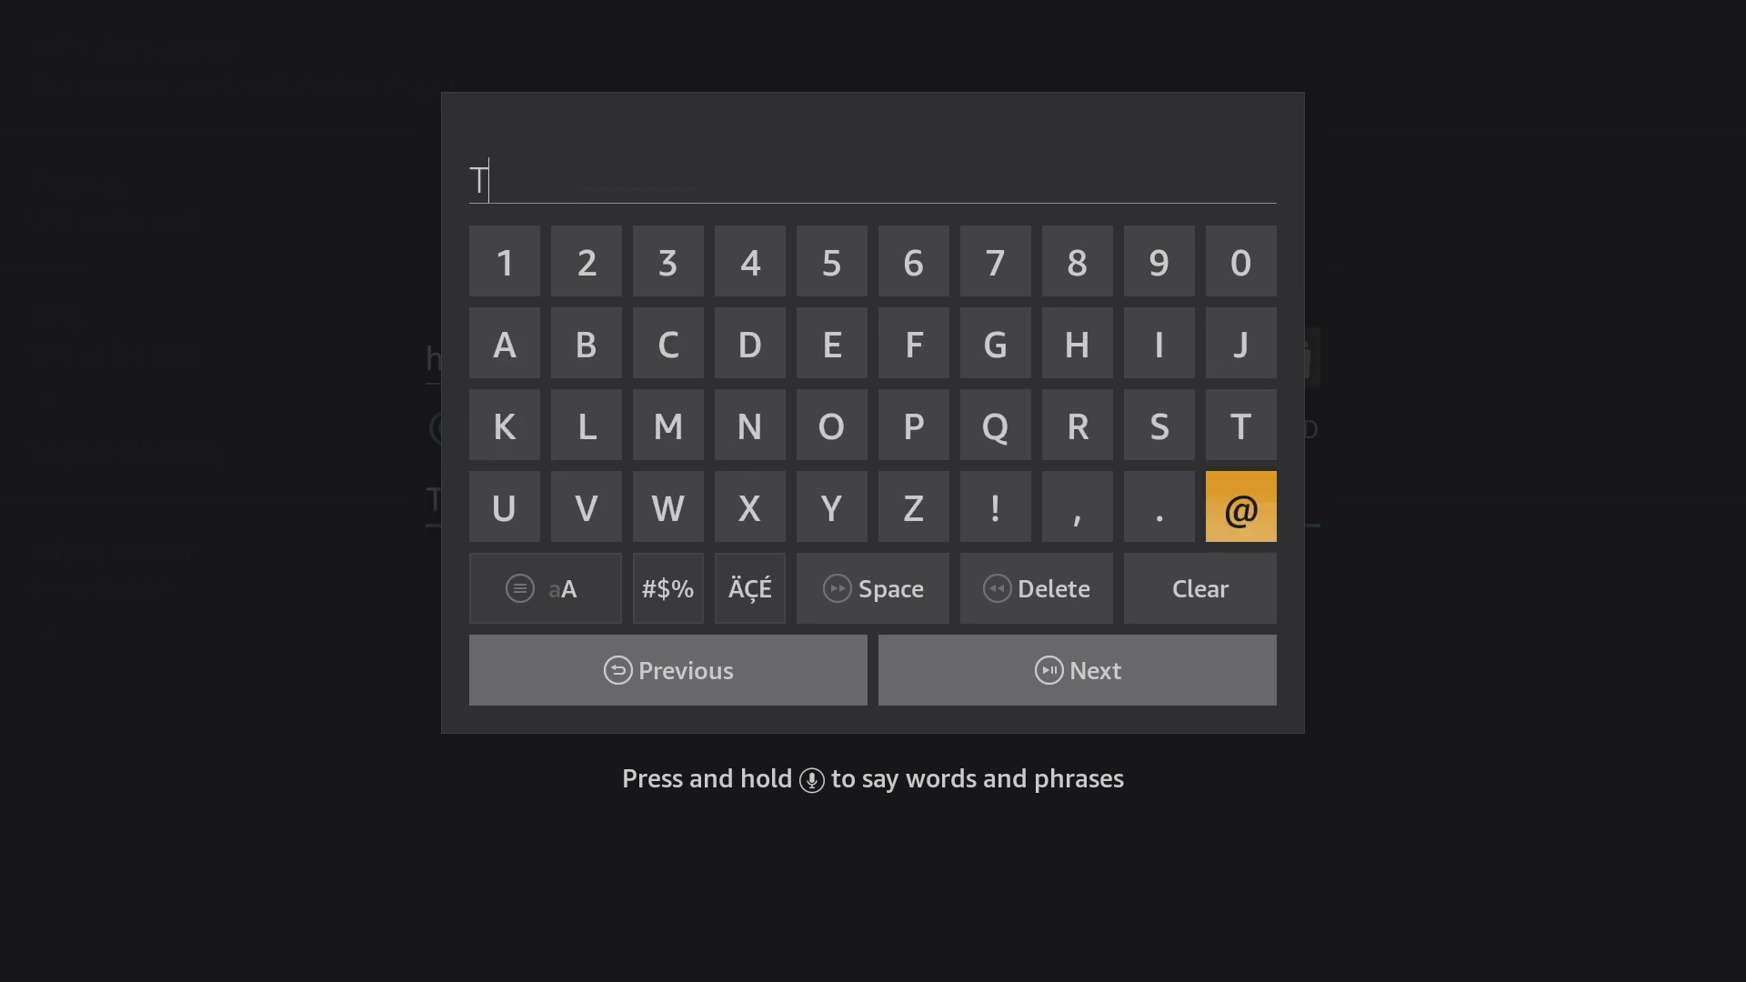
key(Right)
key(Right)
key(Return)
key(Down)
key(Right)
key(Down)
key(Right)
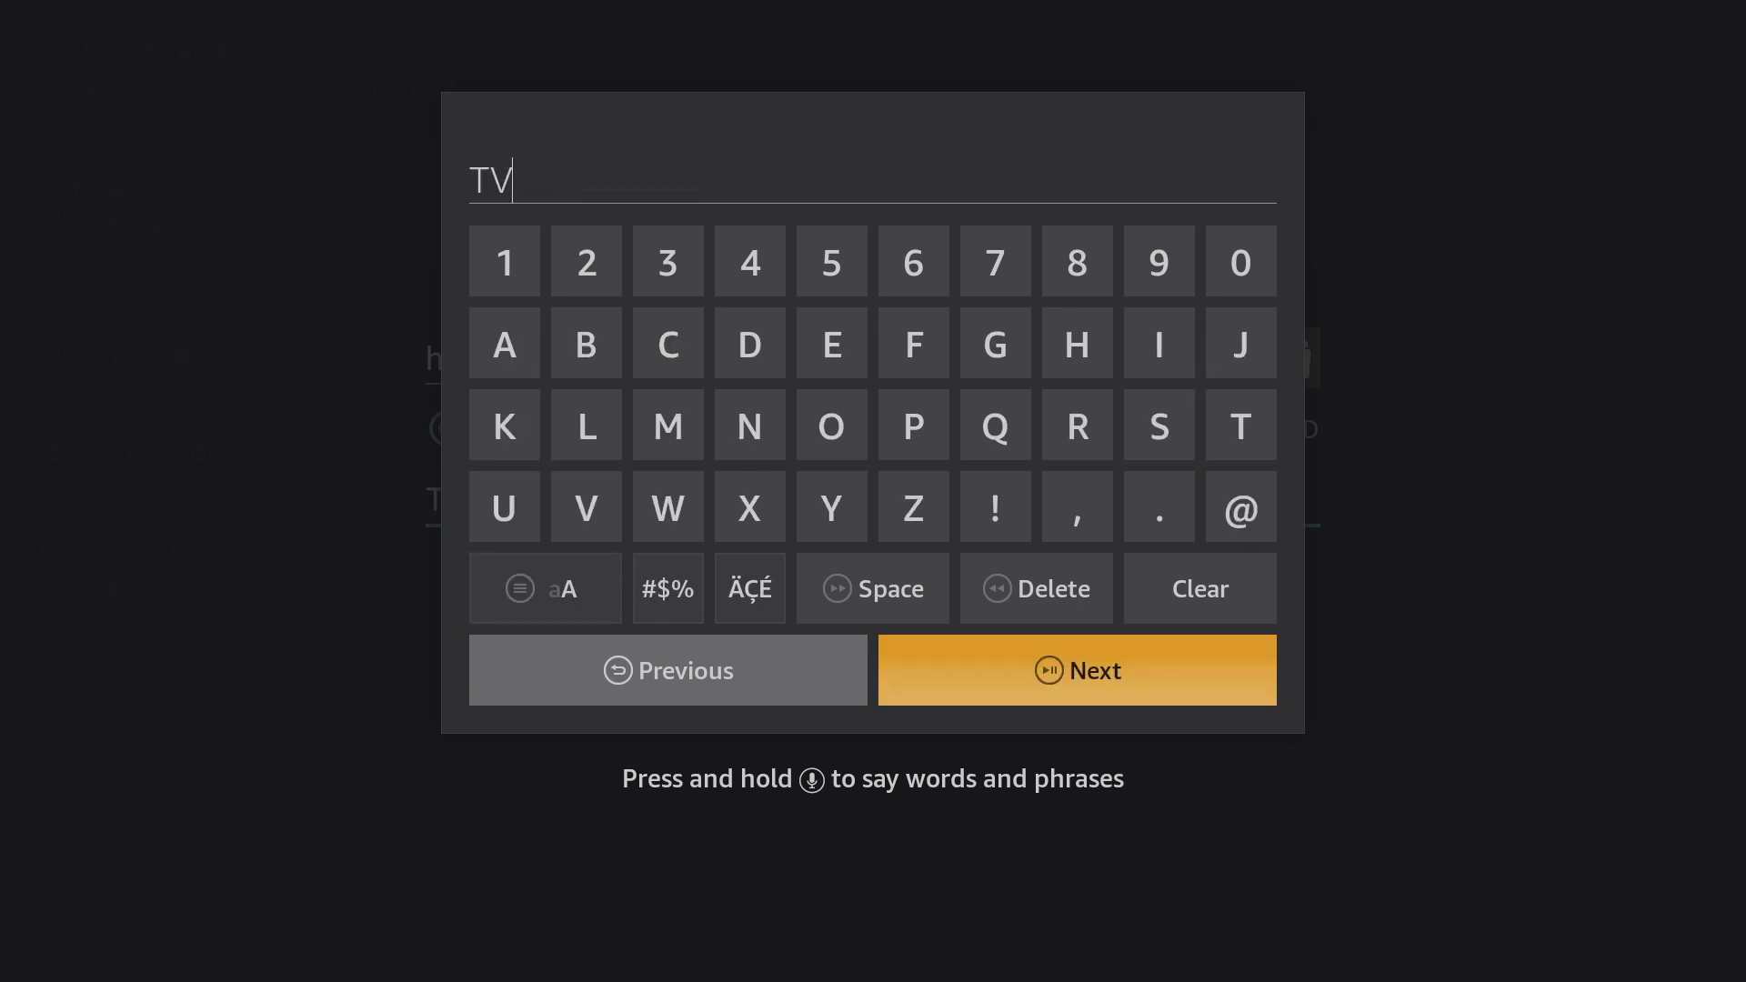
key(Return)
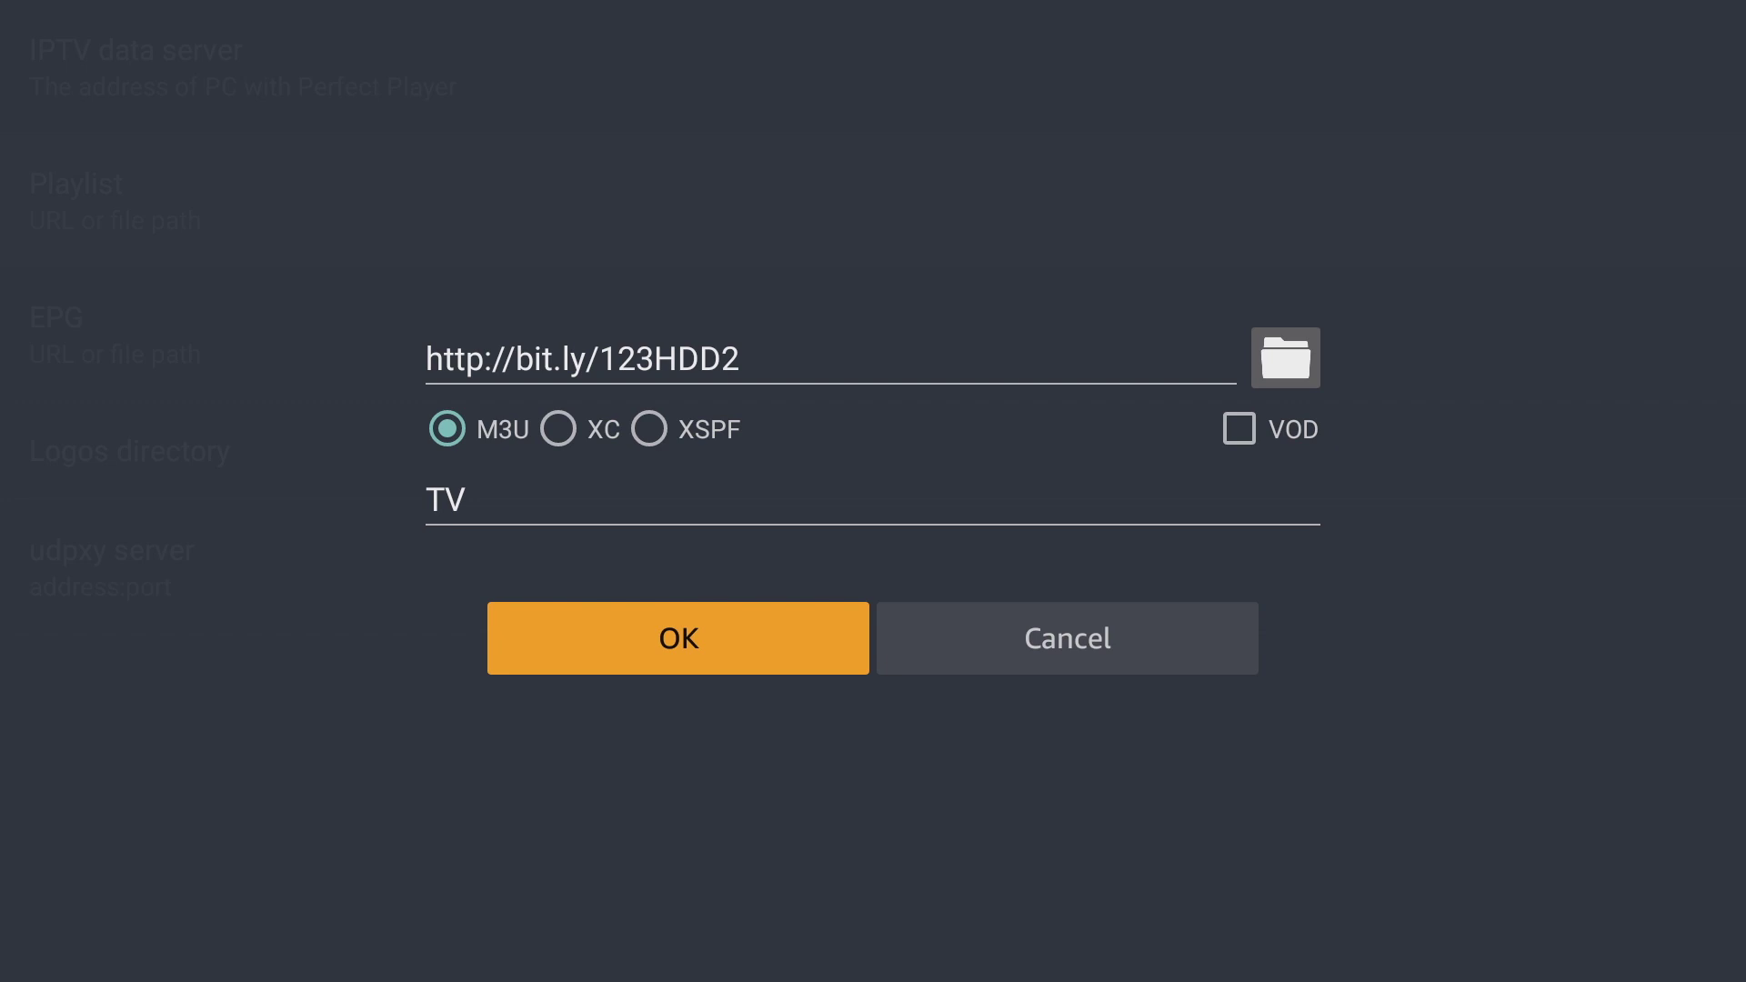
Save the M3U playlist and leave the settings to load its channels
key(Up)
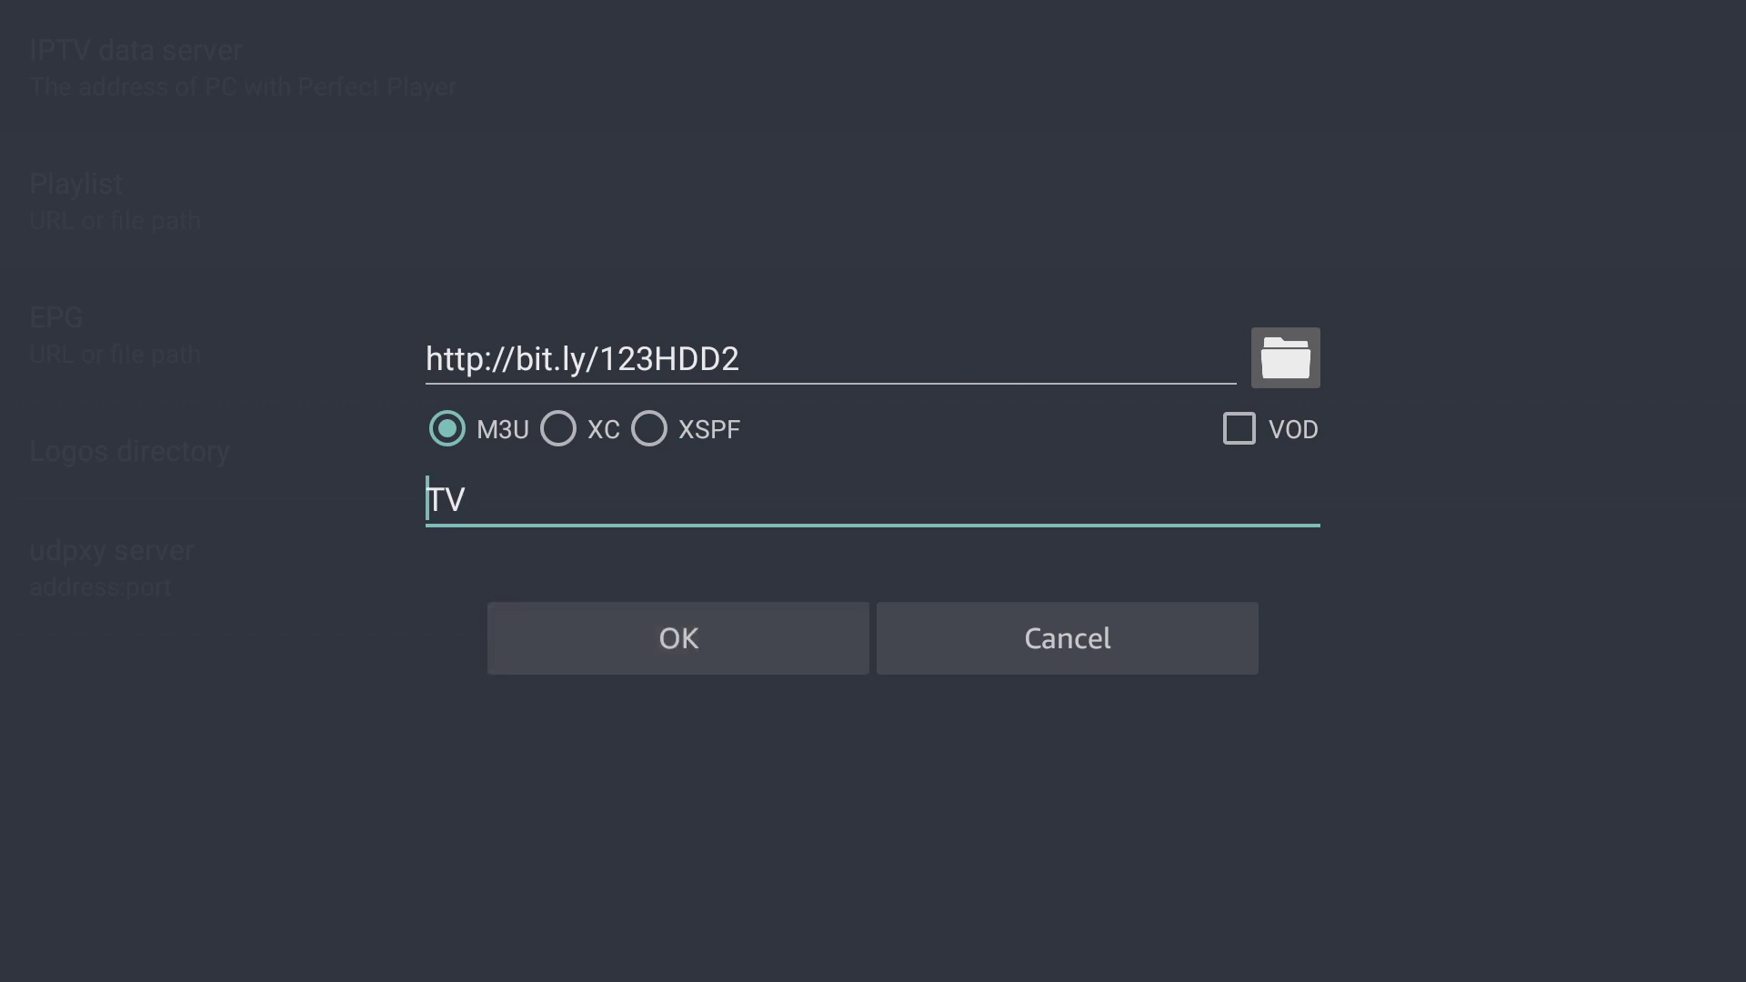
key(Down)
key(Down)
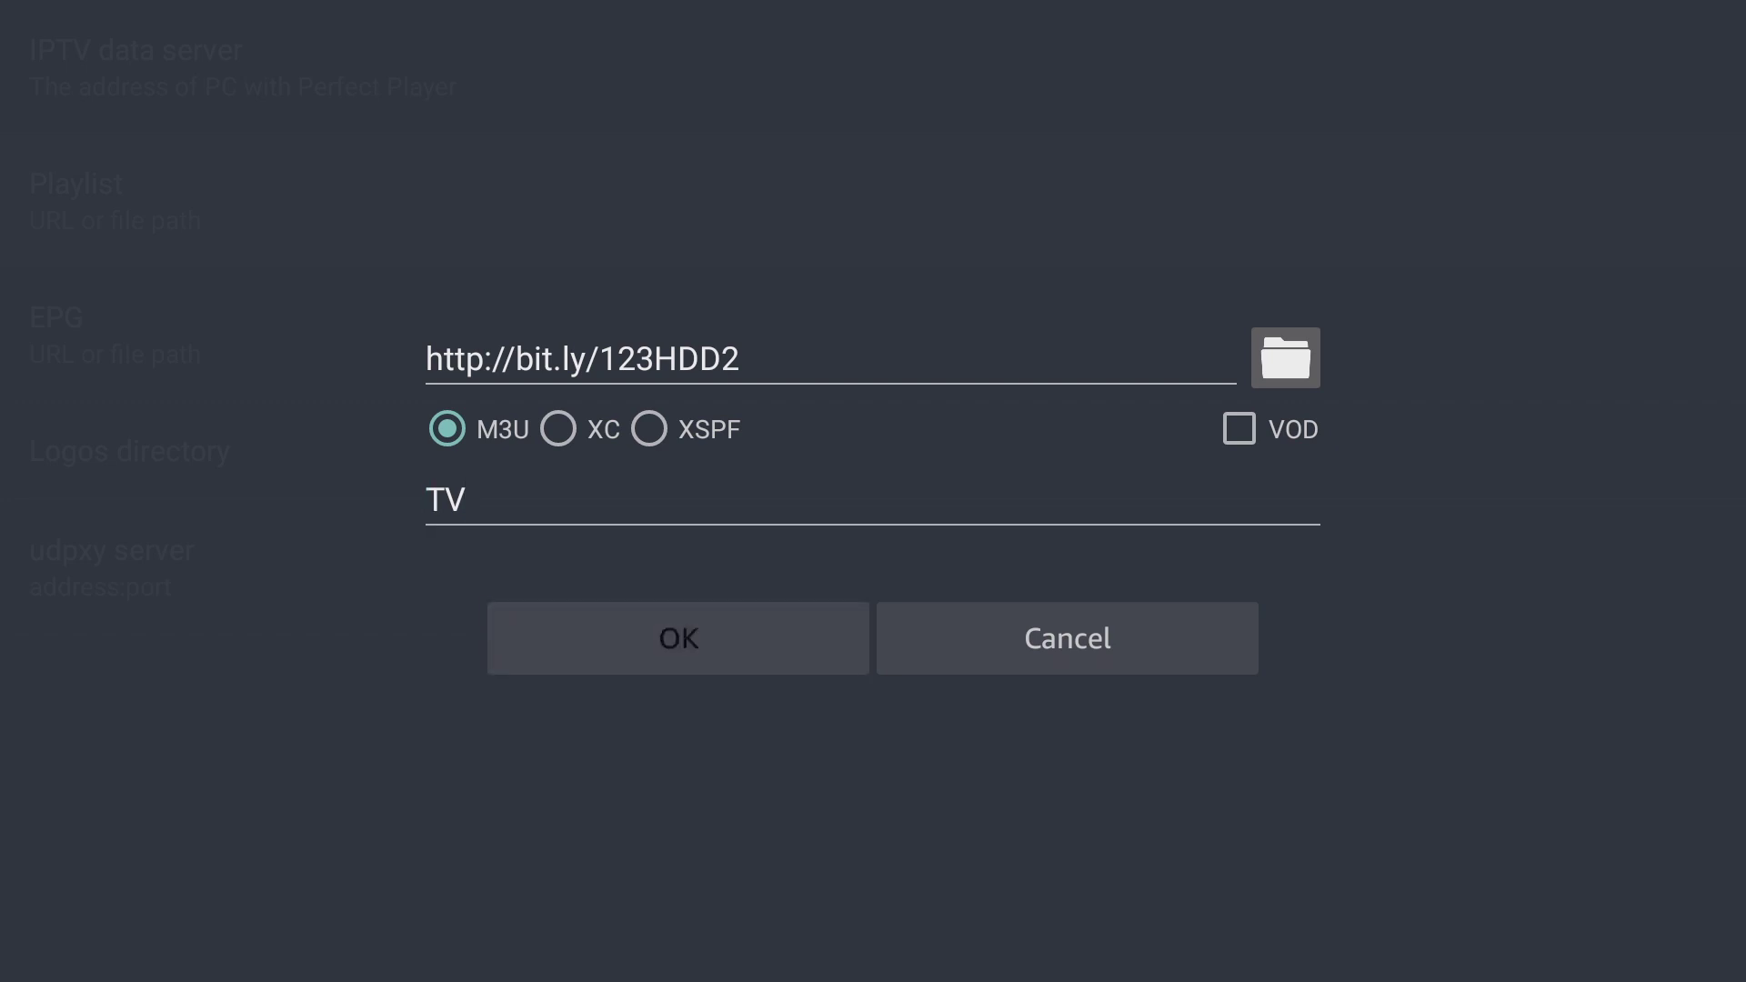
key(Return)
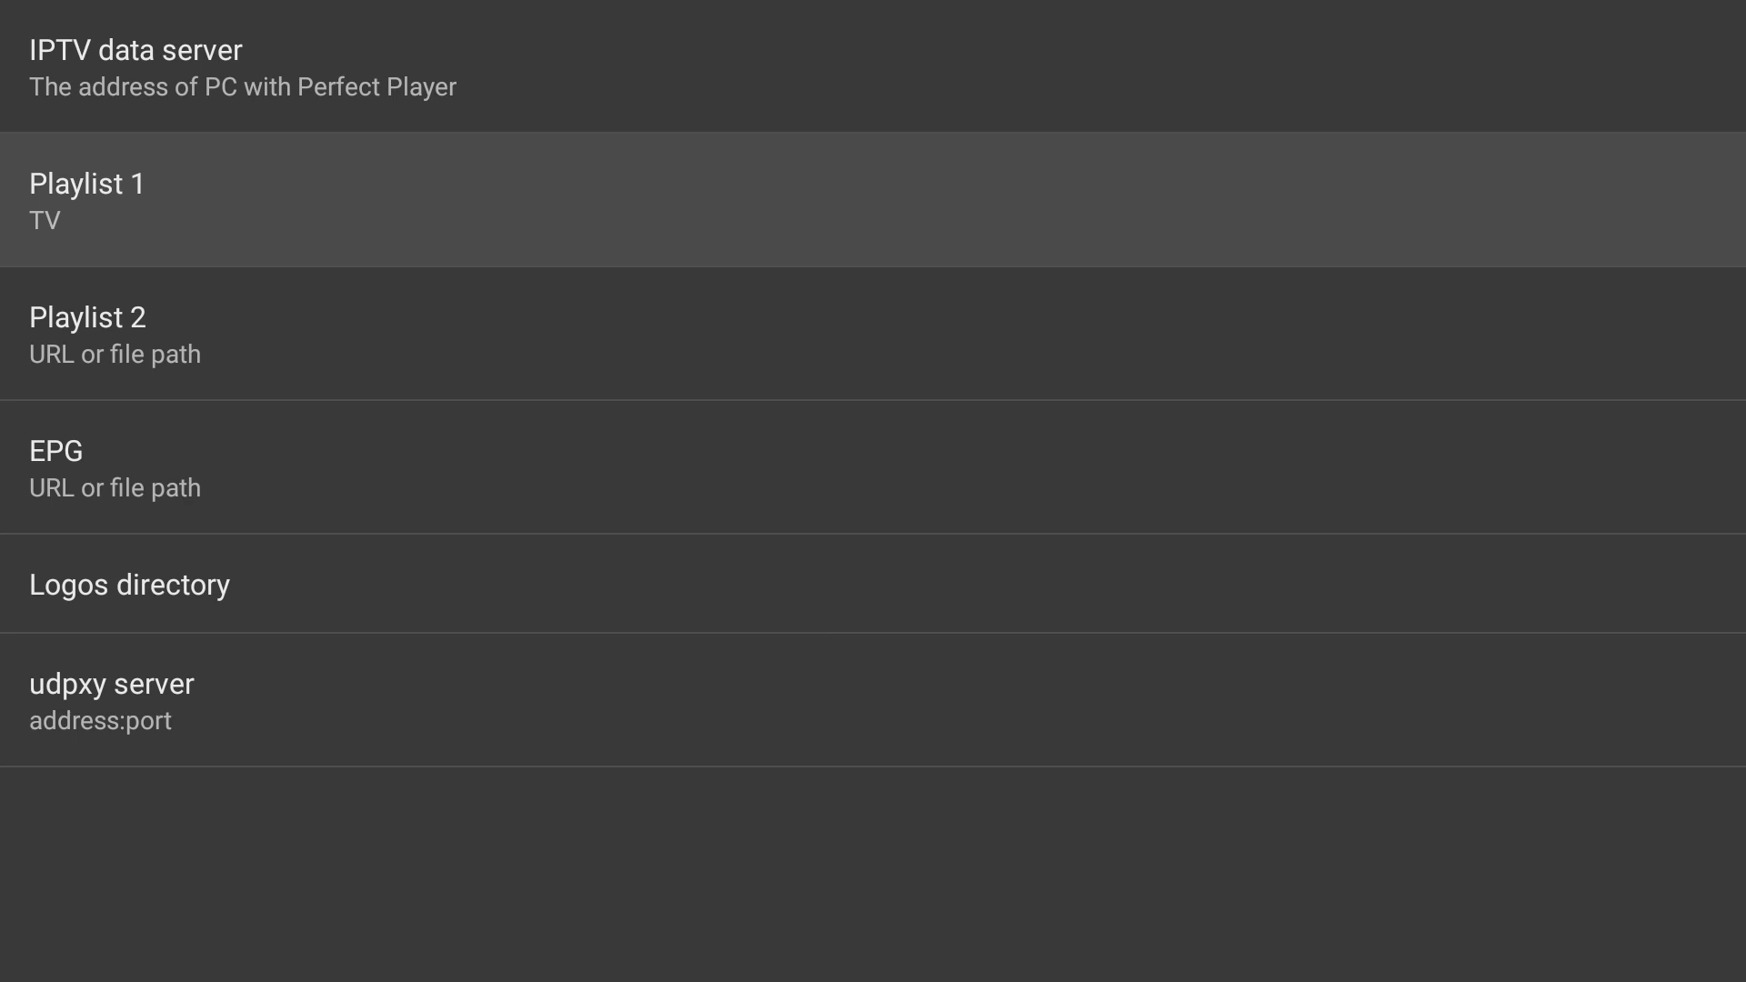
key(Escape)
key(Escape)
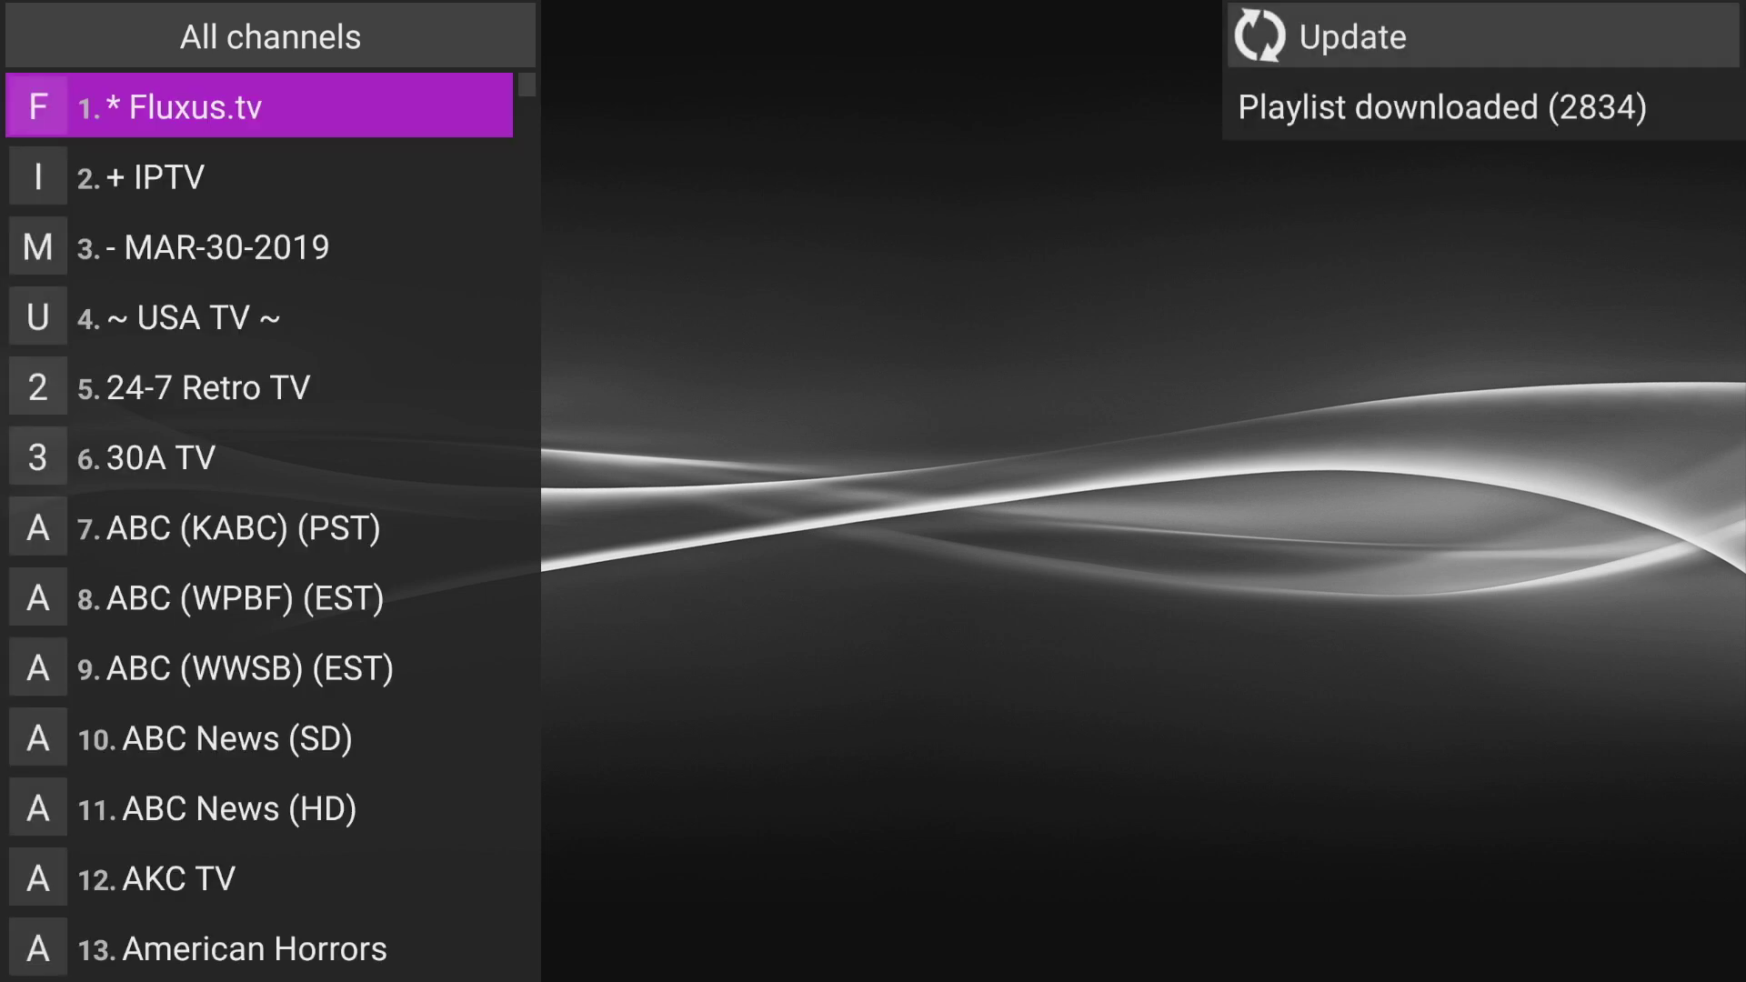
Browse the beginning of the All channels list loaded from the playlist
key(Down)
key(Down)
key(Down)
key(Down)
key(Down)
key(Down)
key(Down)
key(Down)
key(Down)
key(Down)
key(Down)
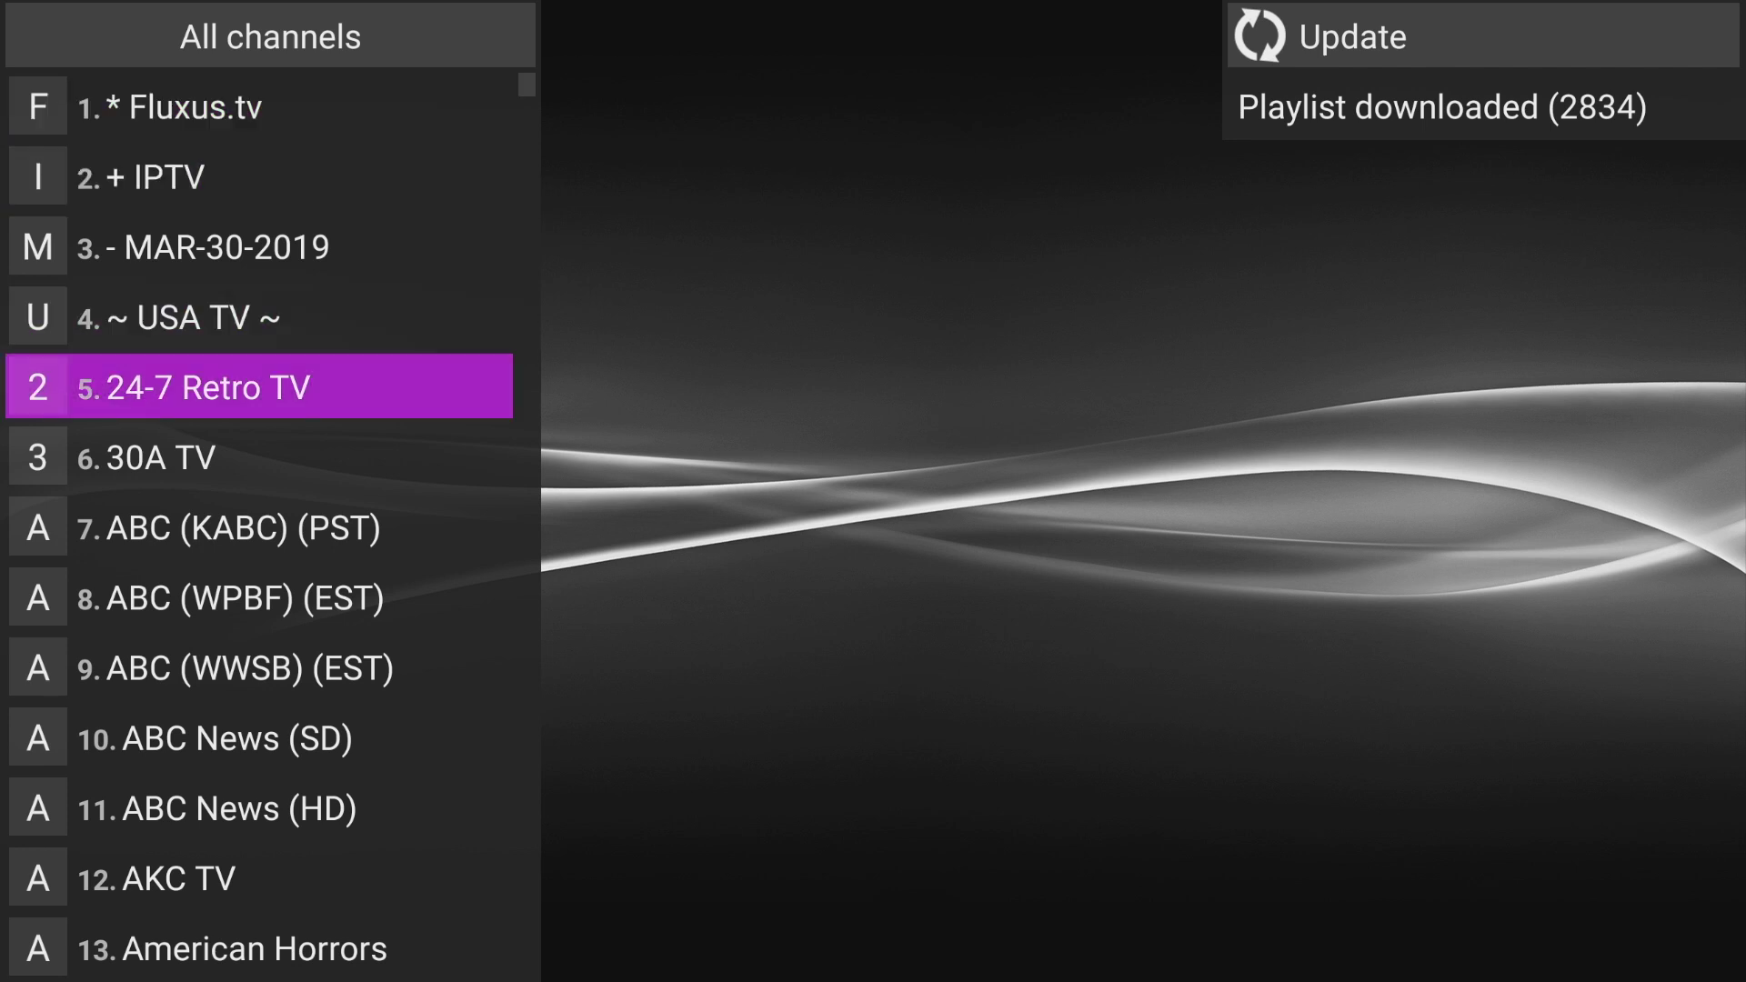
key(Down)
key(Down)
key(Down)
key(Down)
key(Down)
key(Down)
key(Down)
key(Down)
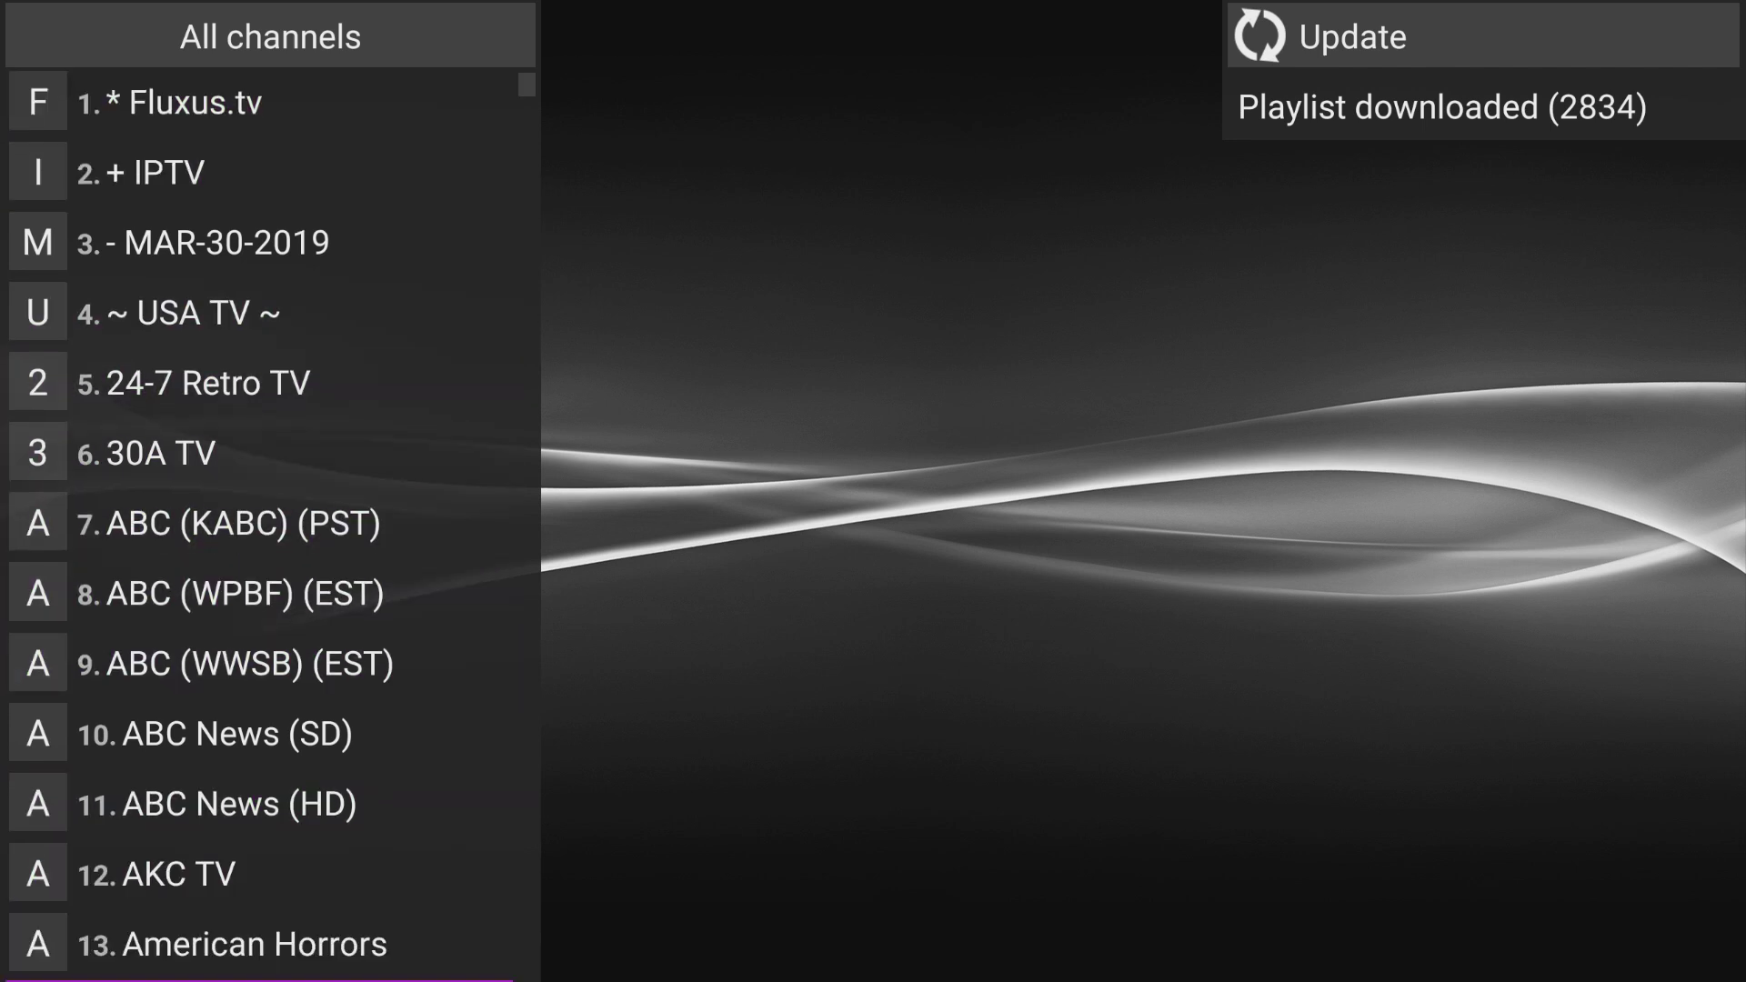
key(Down)
key(Down)
key(Down)
key(Down)
key(Down)
key(Down)
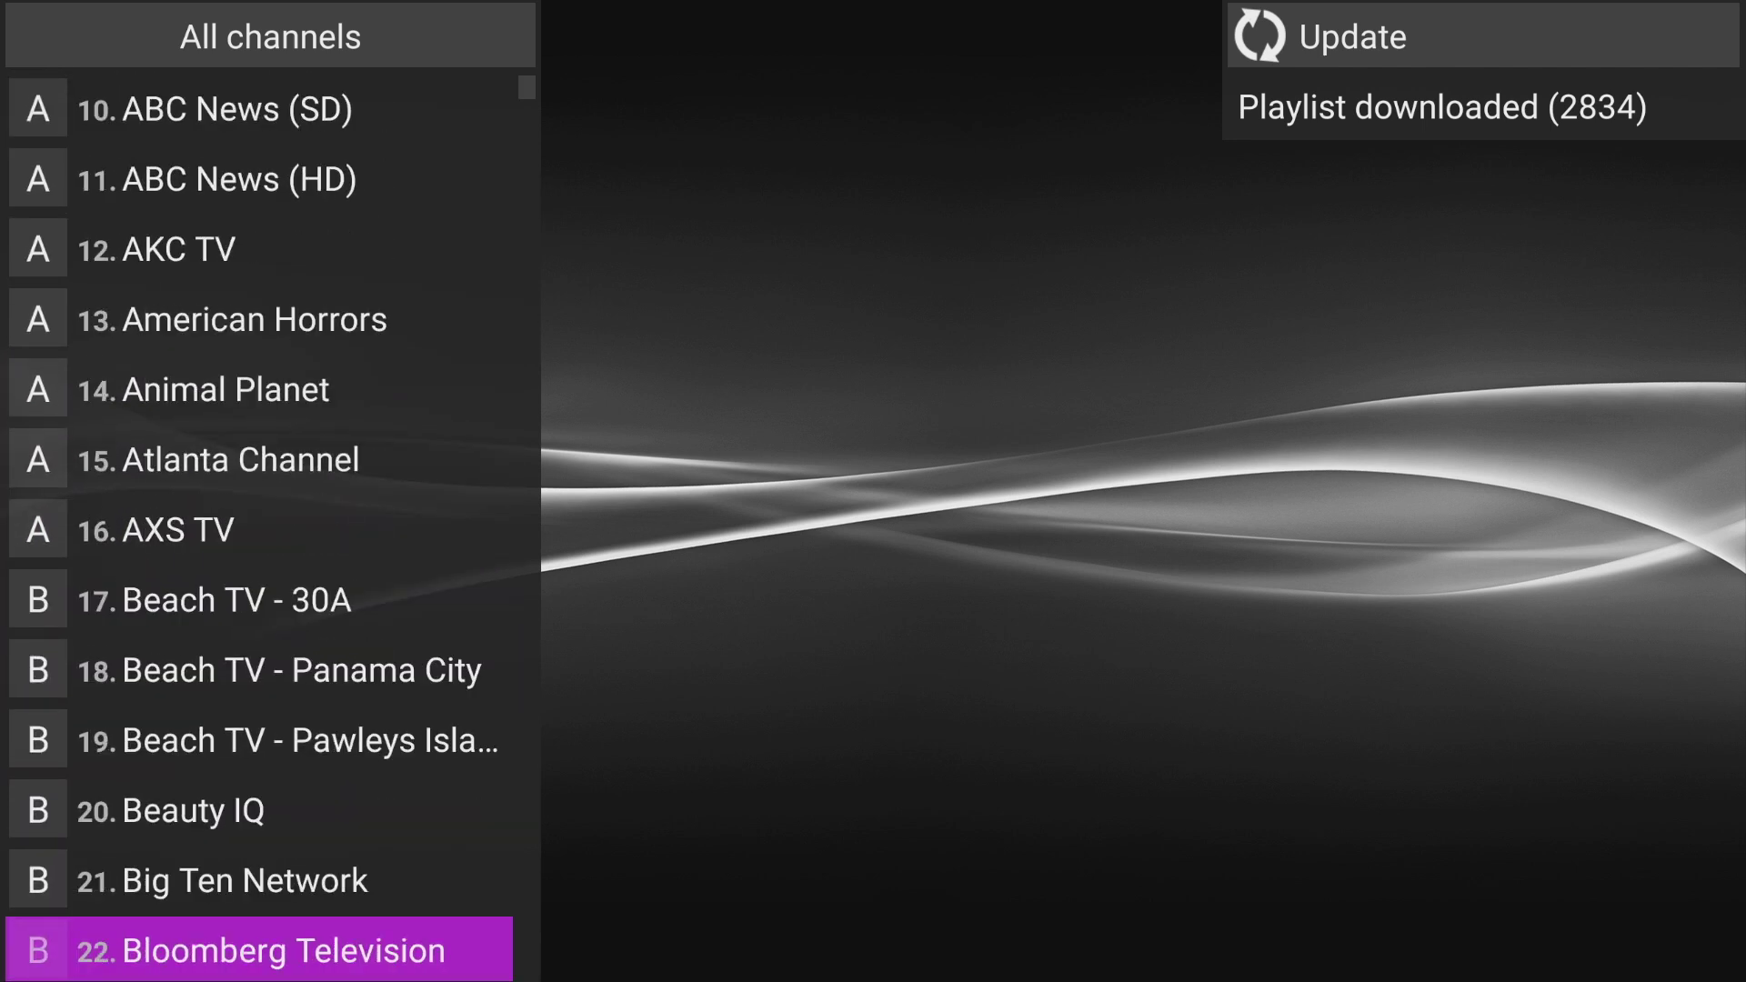
key(Down)
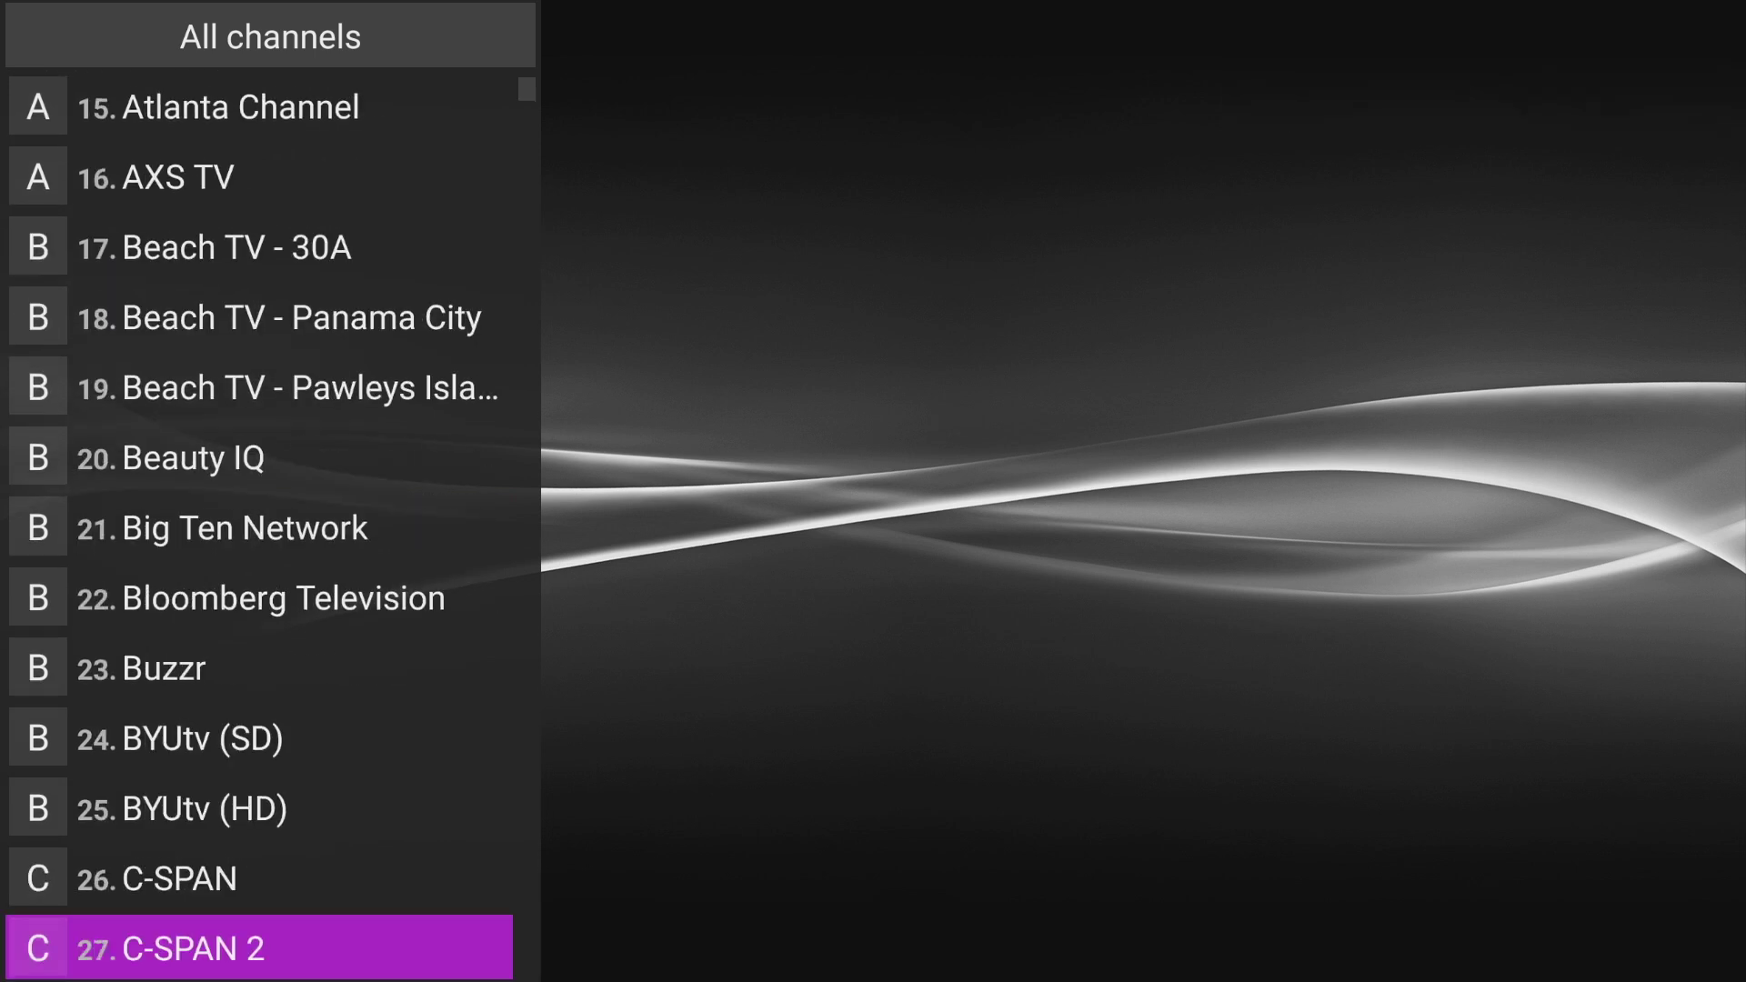
key(Down)
Leave Perfect Player and launch TiviMate from the Fire TV apps library
key(Home)
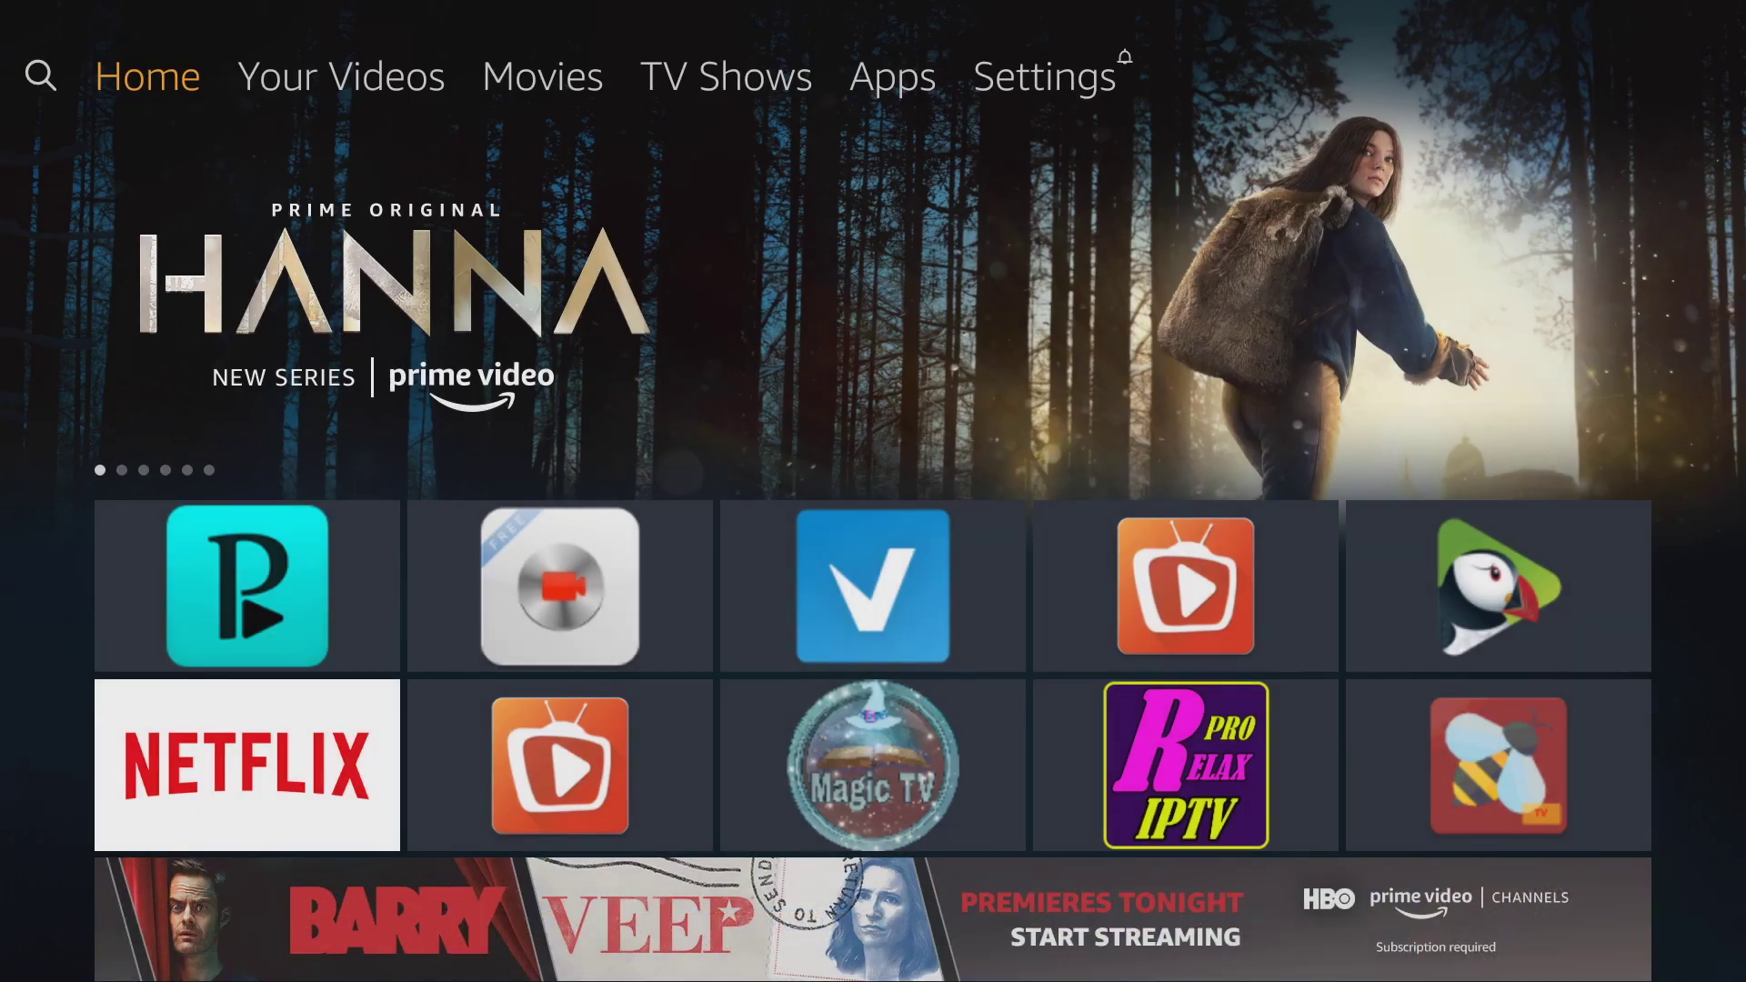
key(Right)
key(Down)
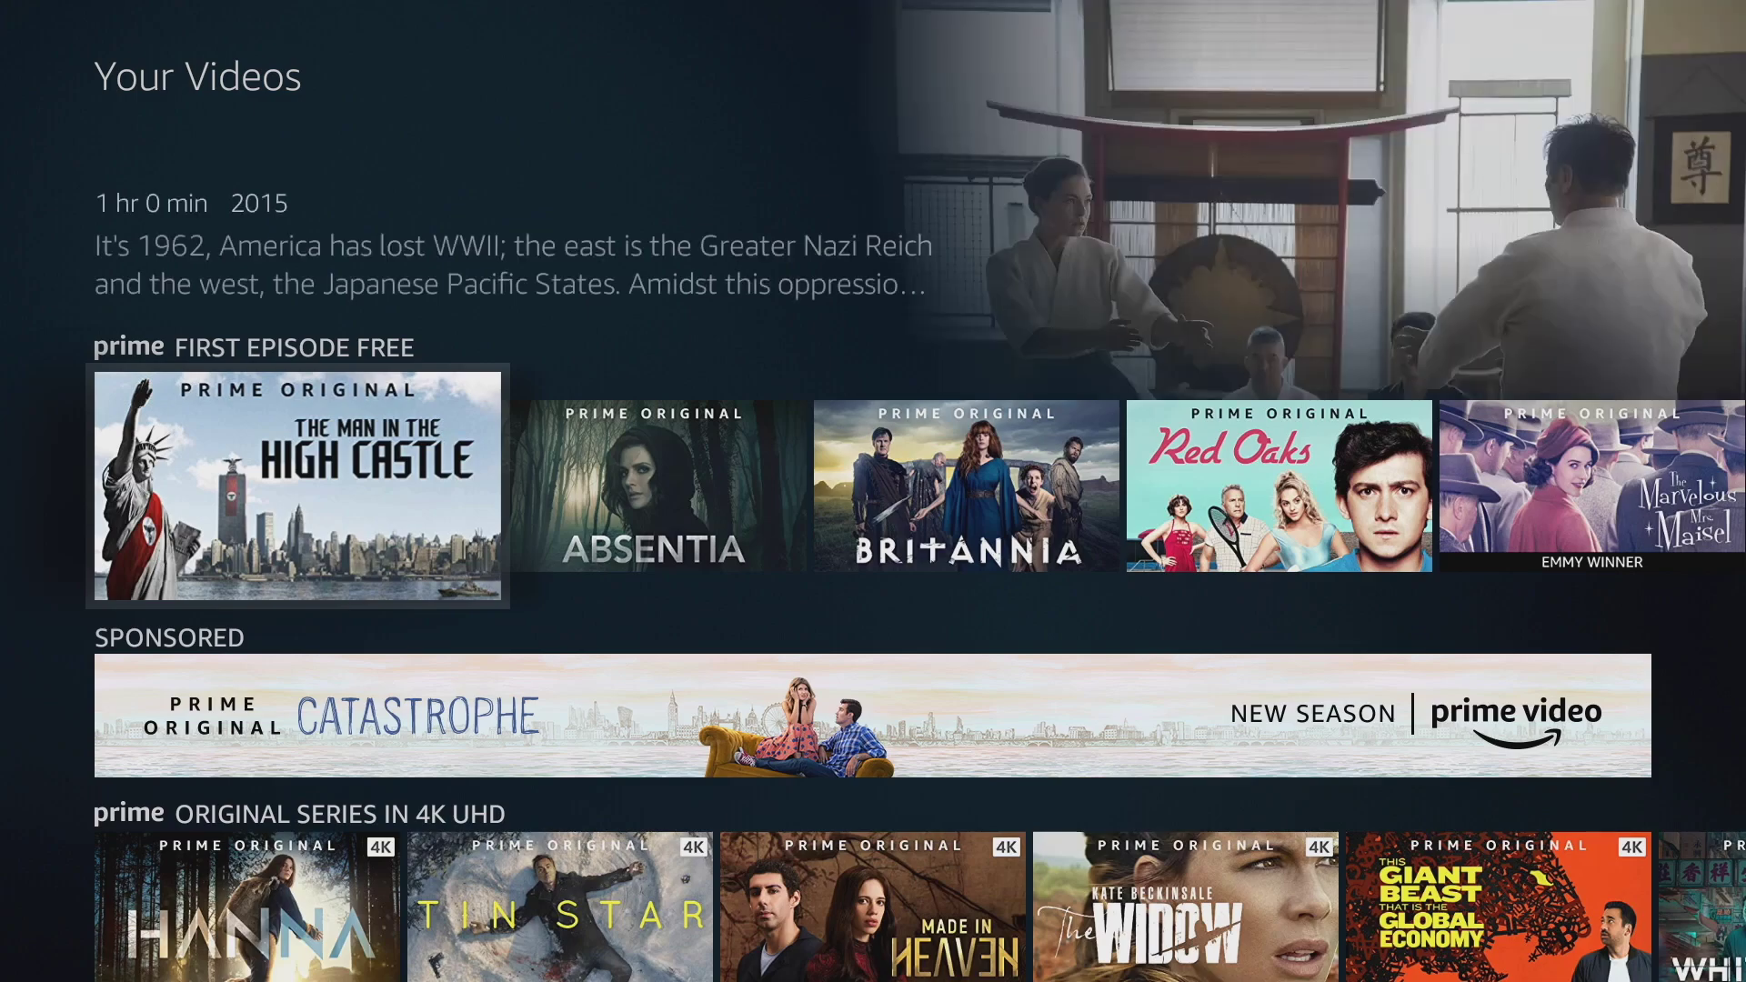
key(Home)
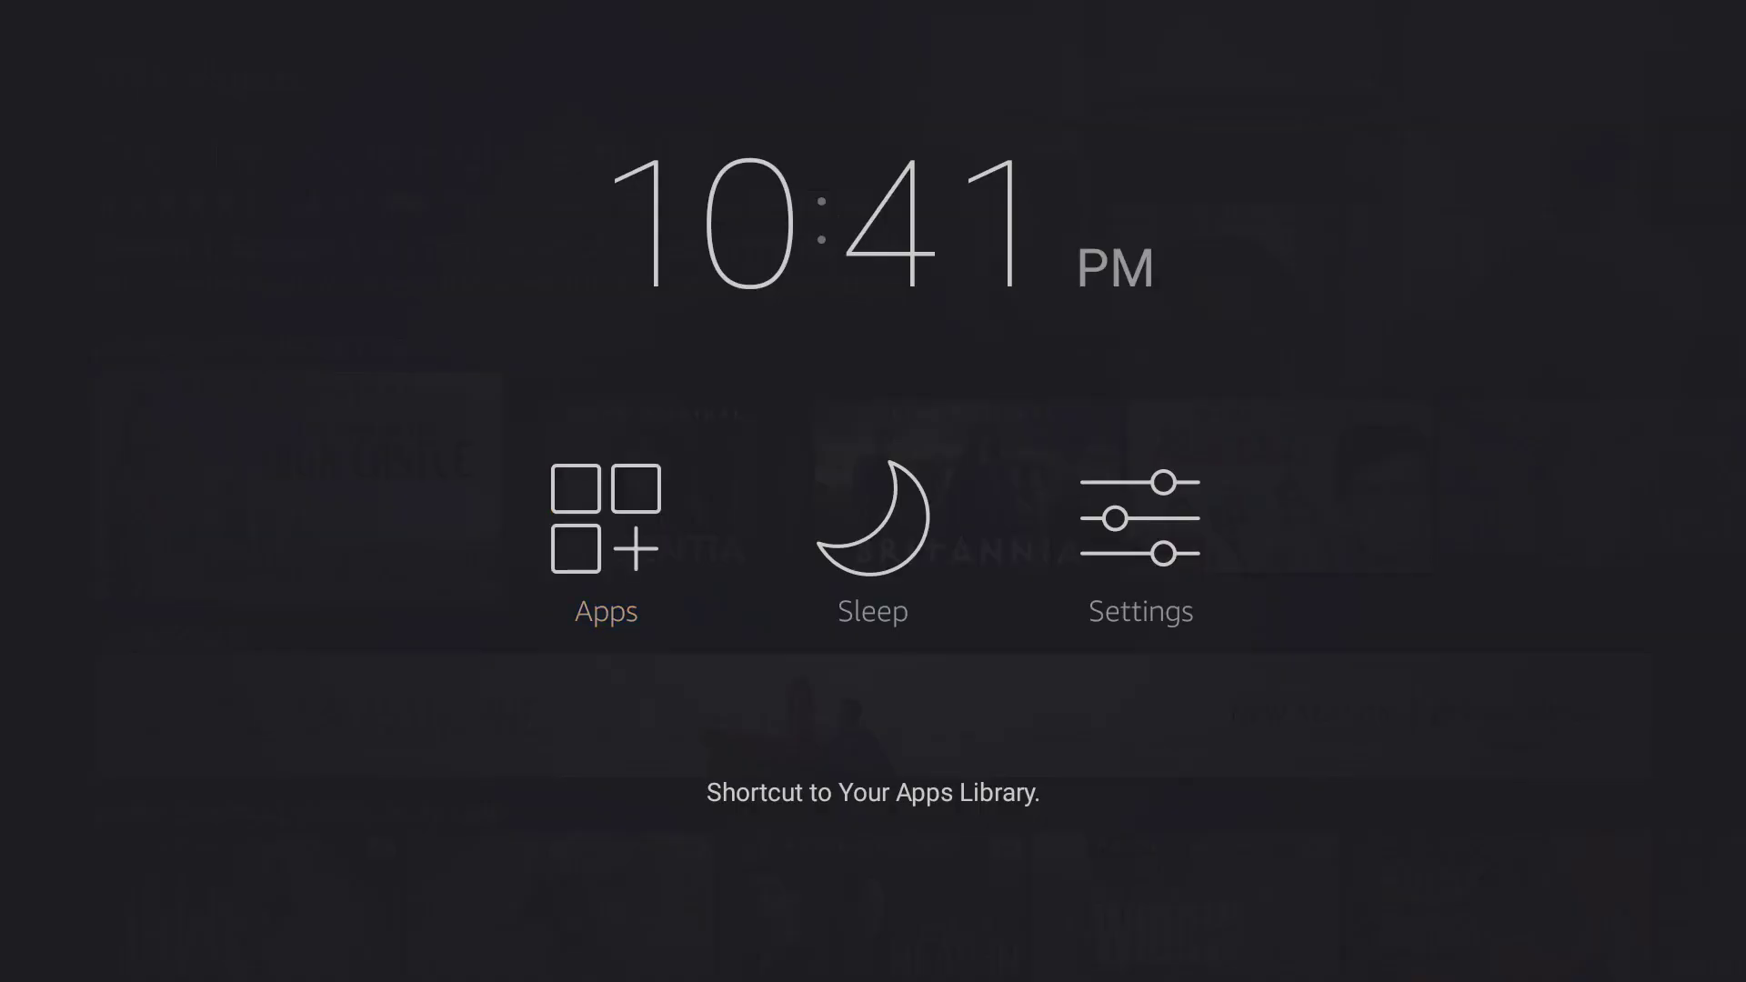
key(Return)
key(Down)
key(Right)
key(Down)
key(Right)
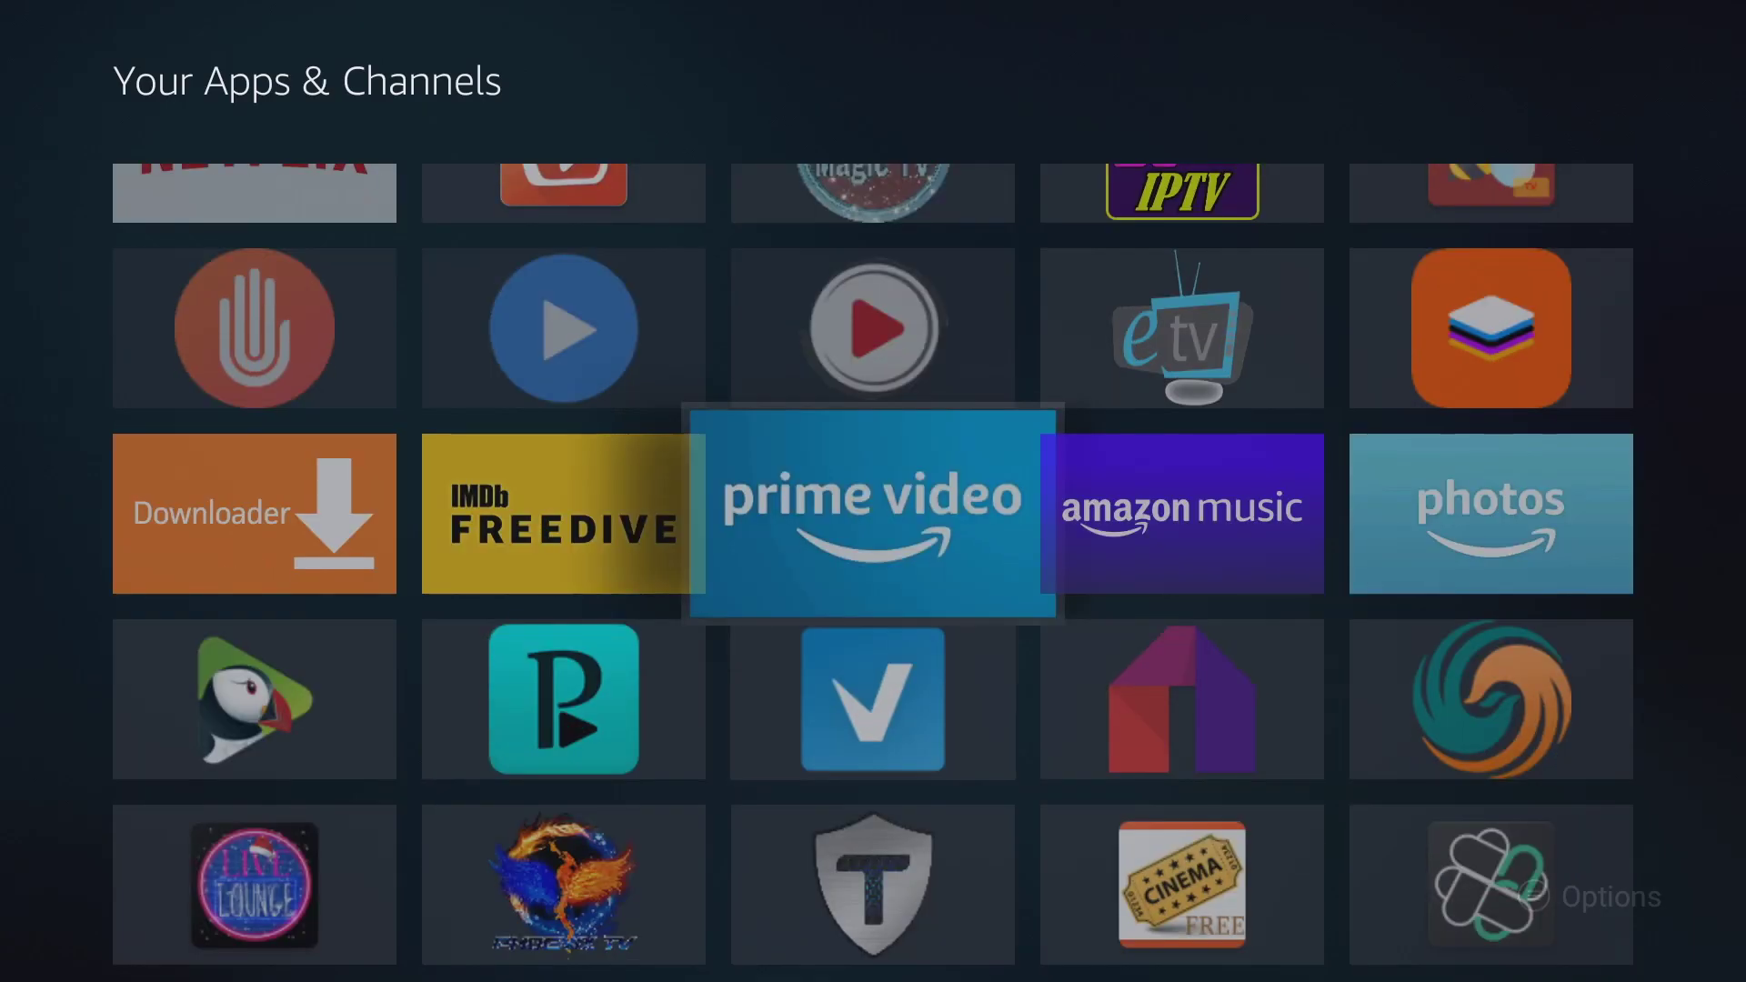
key(Down)
key(Return)
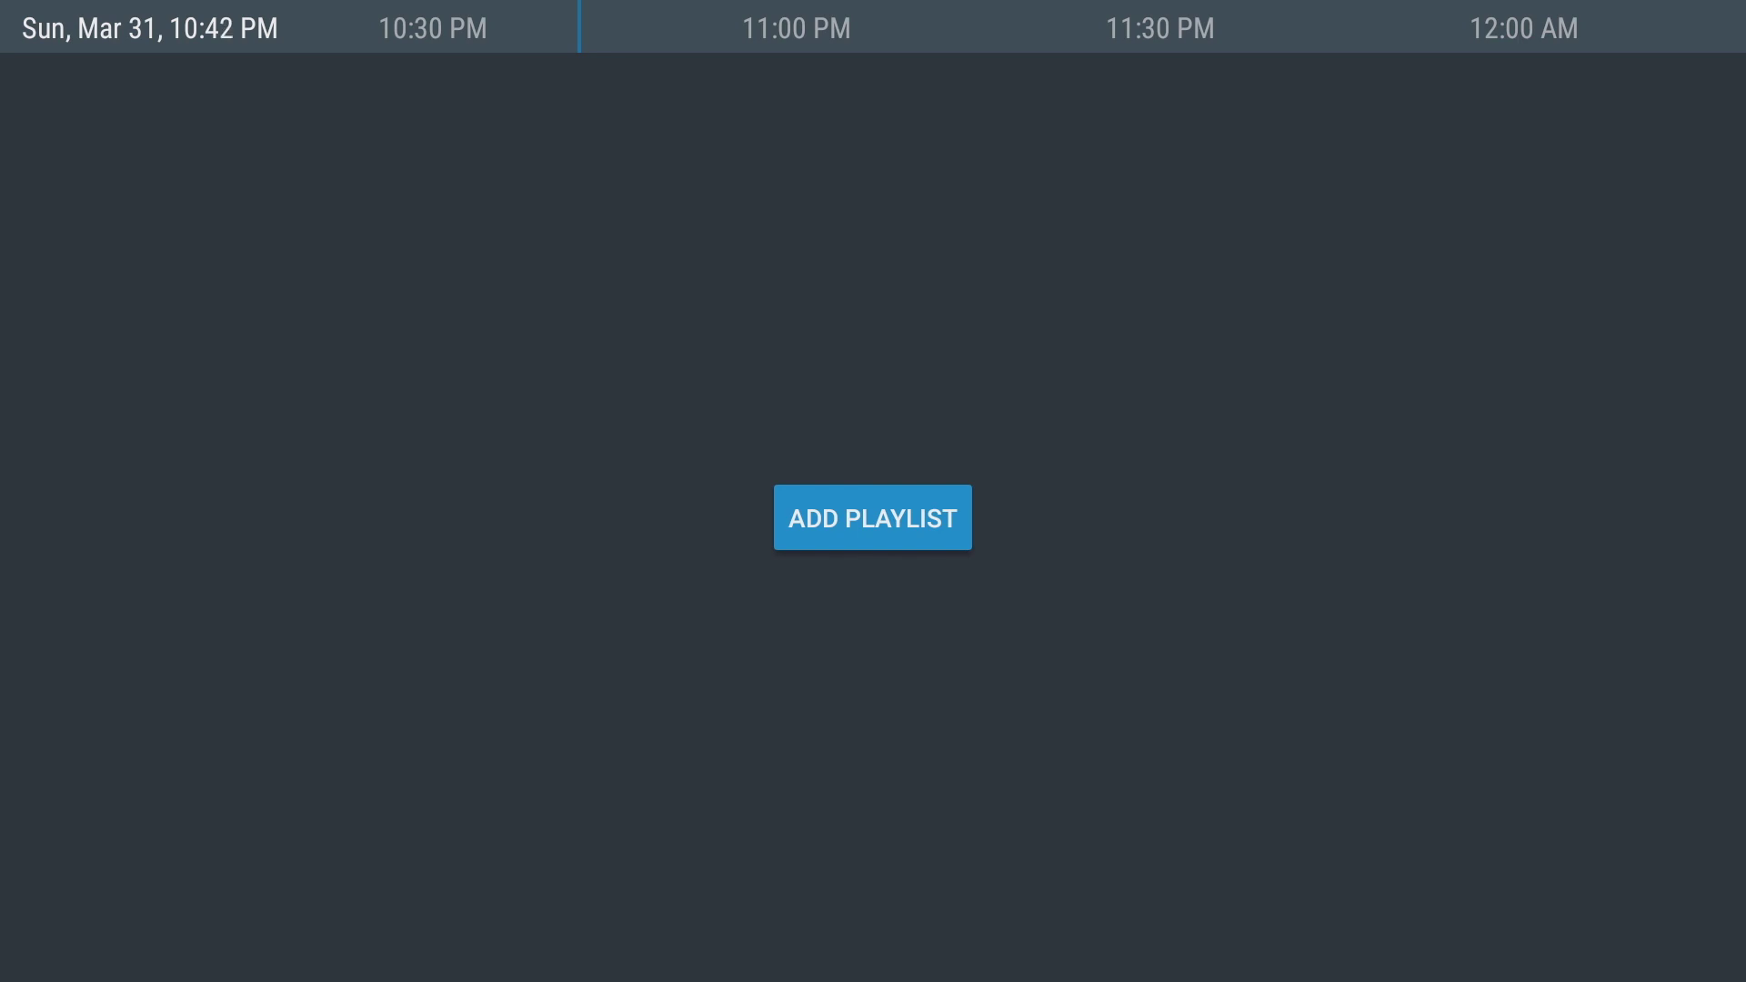
Leave TiviMate and open the list of installed applications in the Fire TV application settings
key(Home)
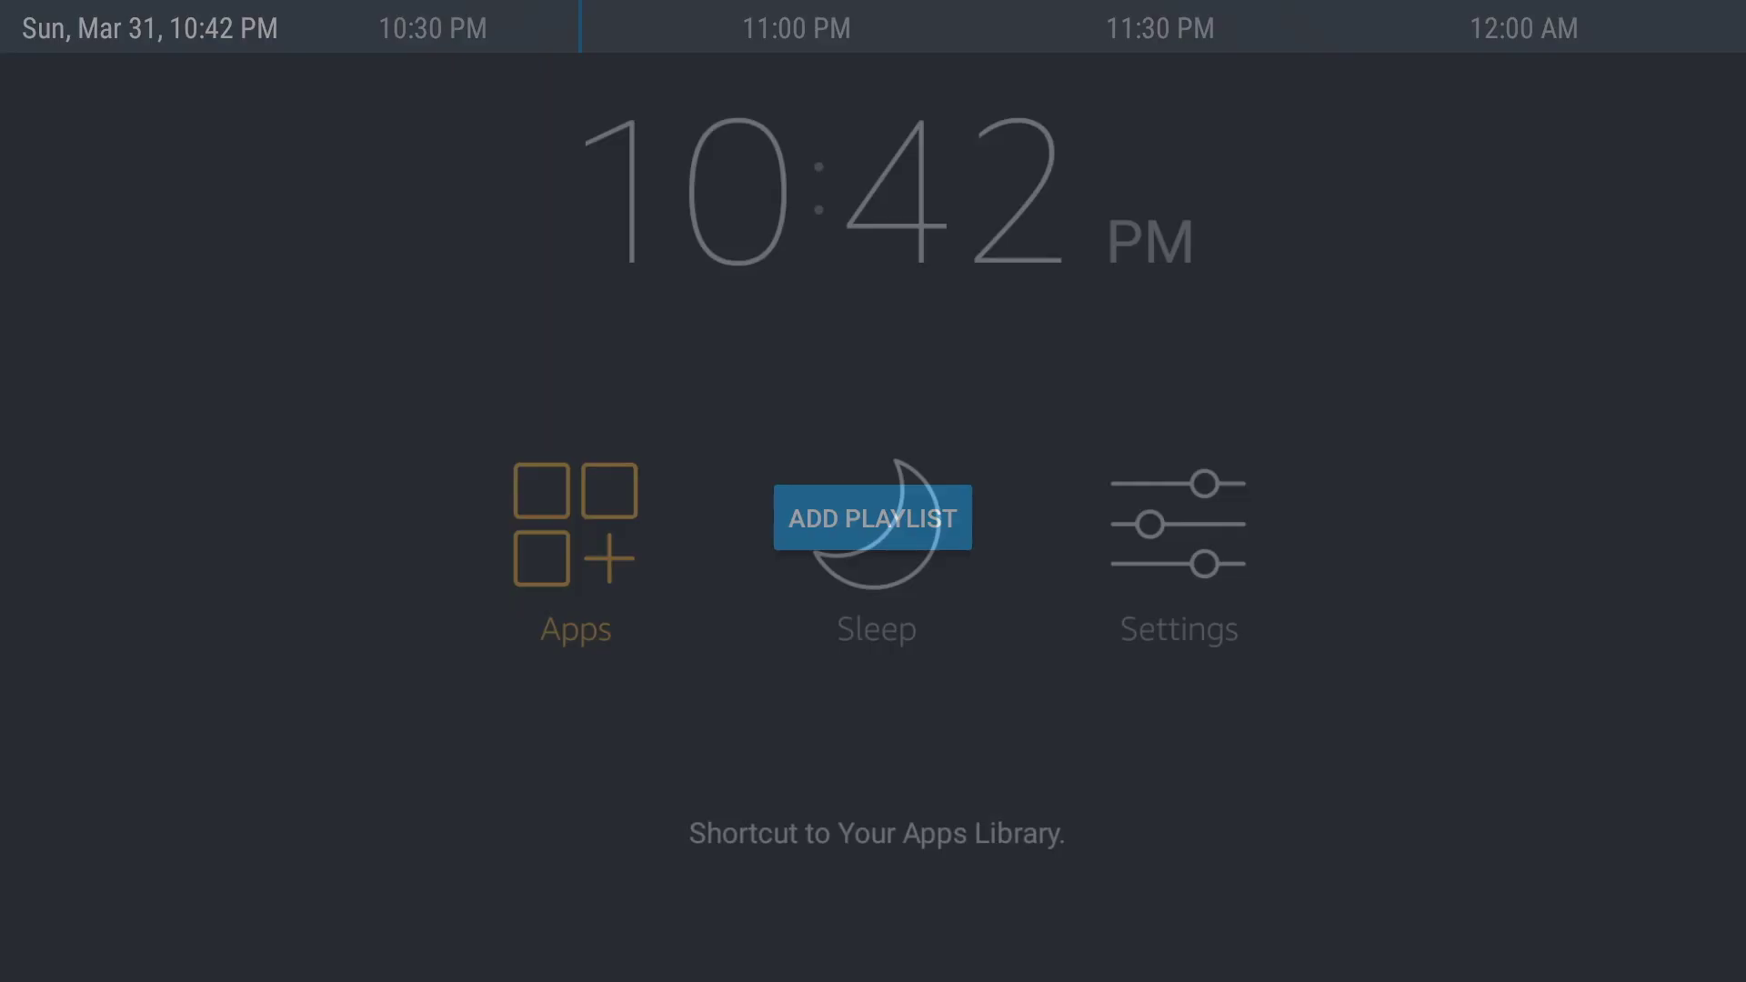
key(Right)
key(Right)
key(Return)
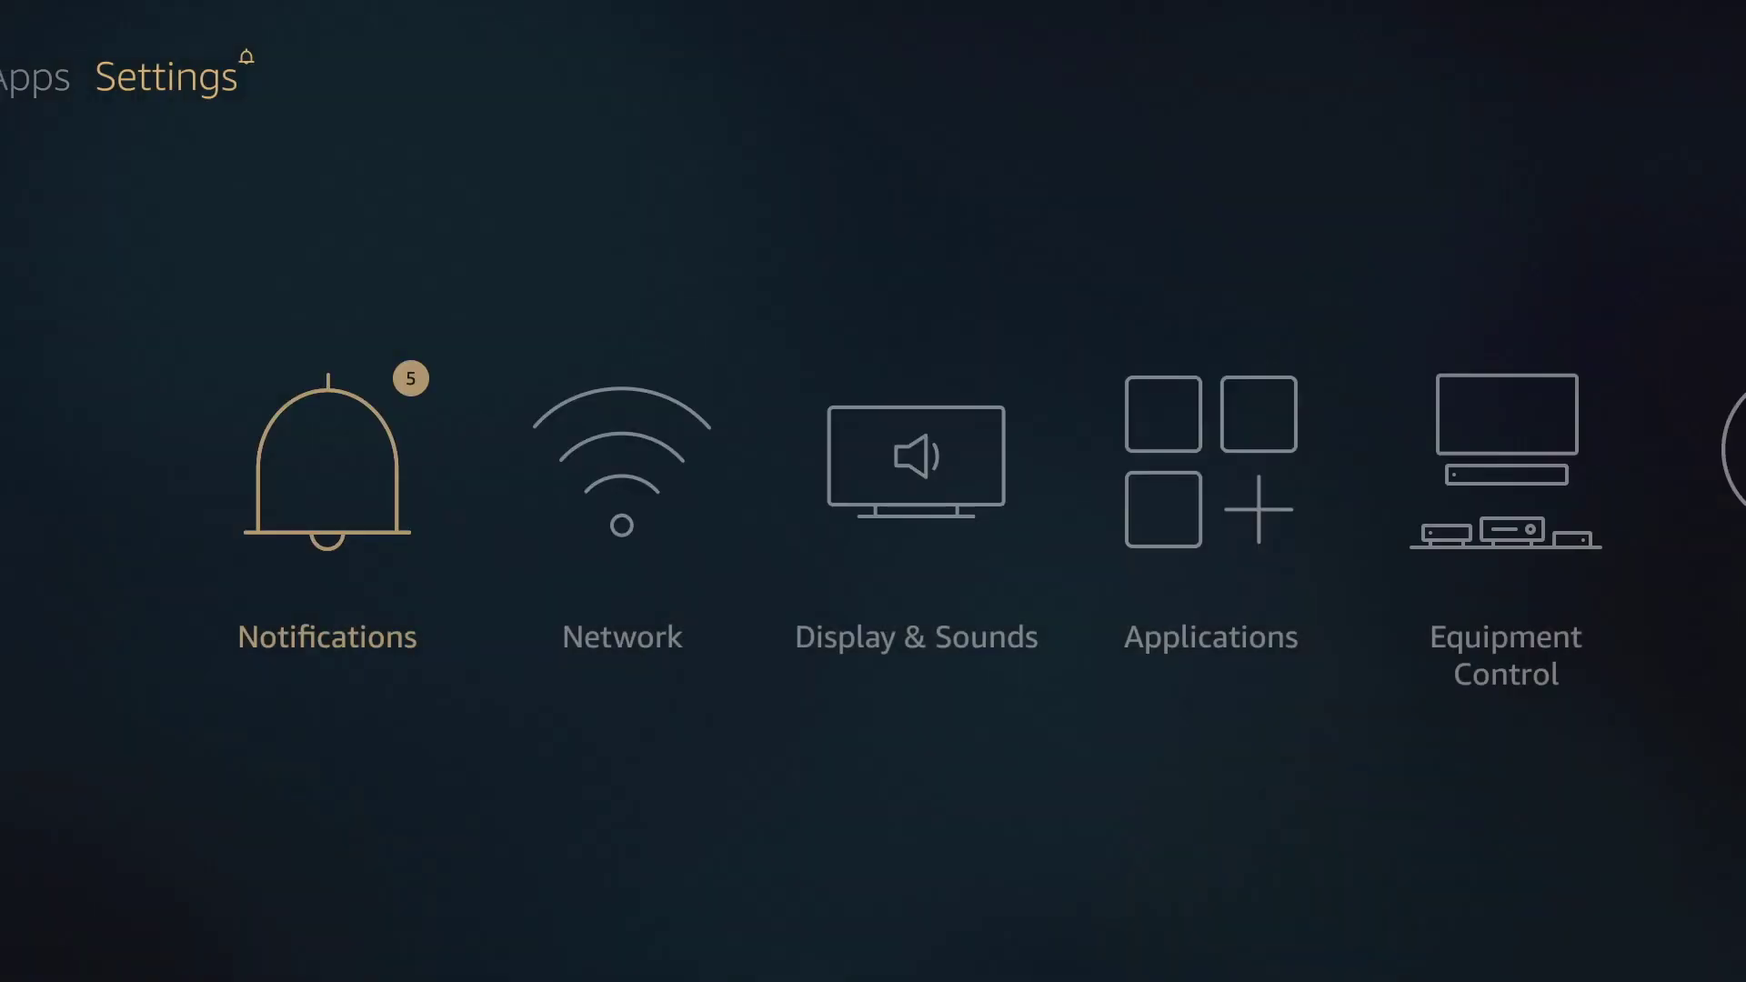
key(Right)
key(Right)
key(Right)
key(Return)
key(Down)
key(Down)
key(Down)
key(Down)
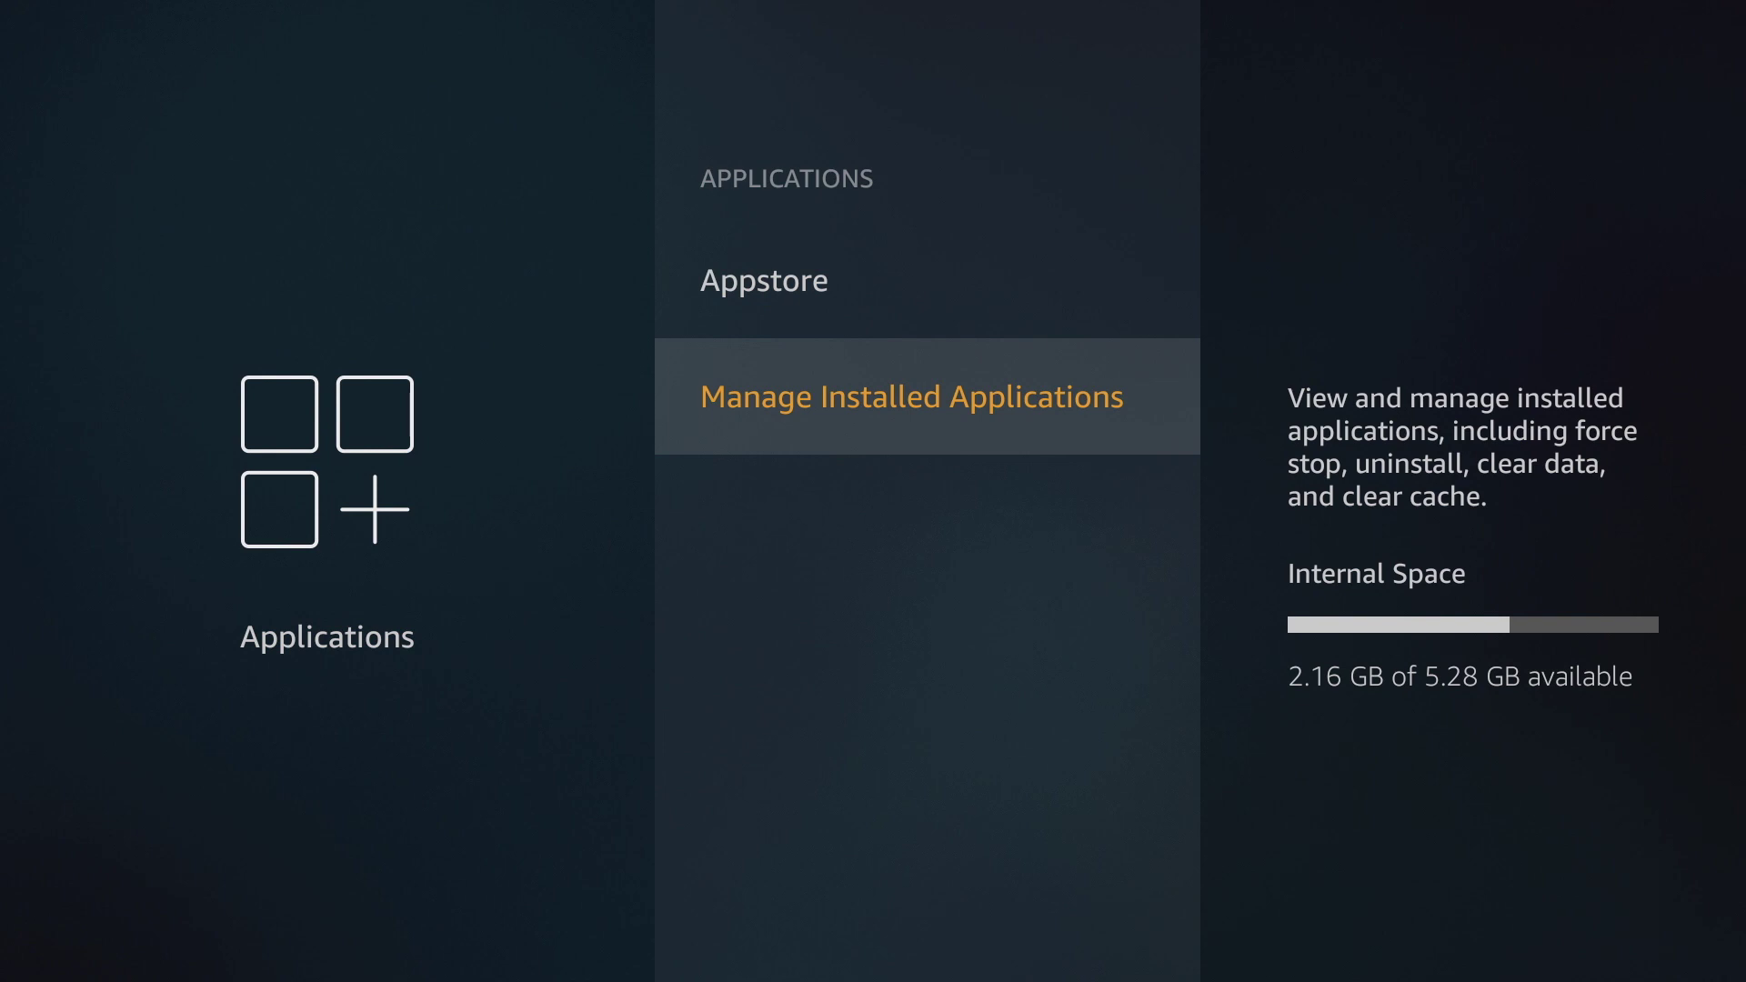
key(Return)
Find TiviMate among the installed applications and open its management options
key(Down)
key(Down)
key(Down)
key(Down)
key(Down)
key(Down)
key(Down)
key(Down)
key(Down)
key(Down)
key(Down)
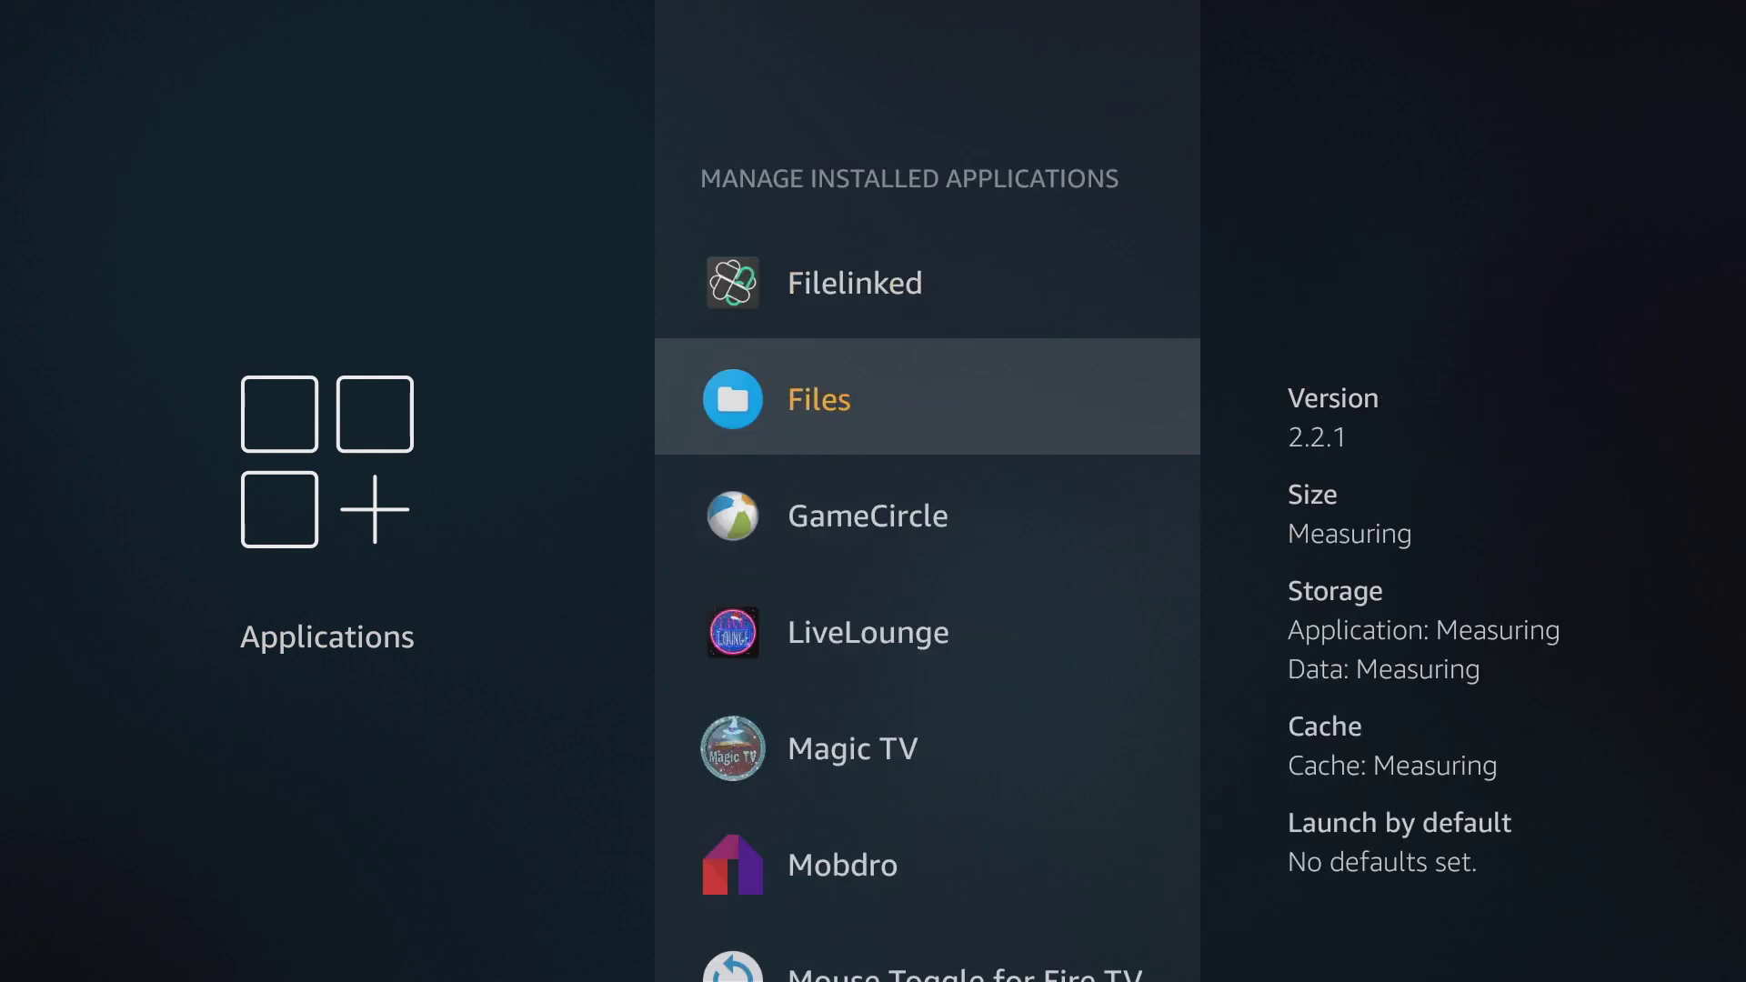
key(Down)
key(Down)
key(Down)
key(Down)
key(Down)
key(Down)
key(Down)
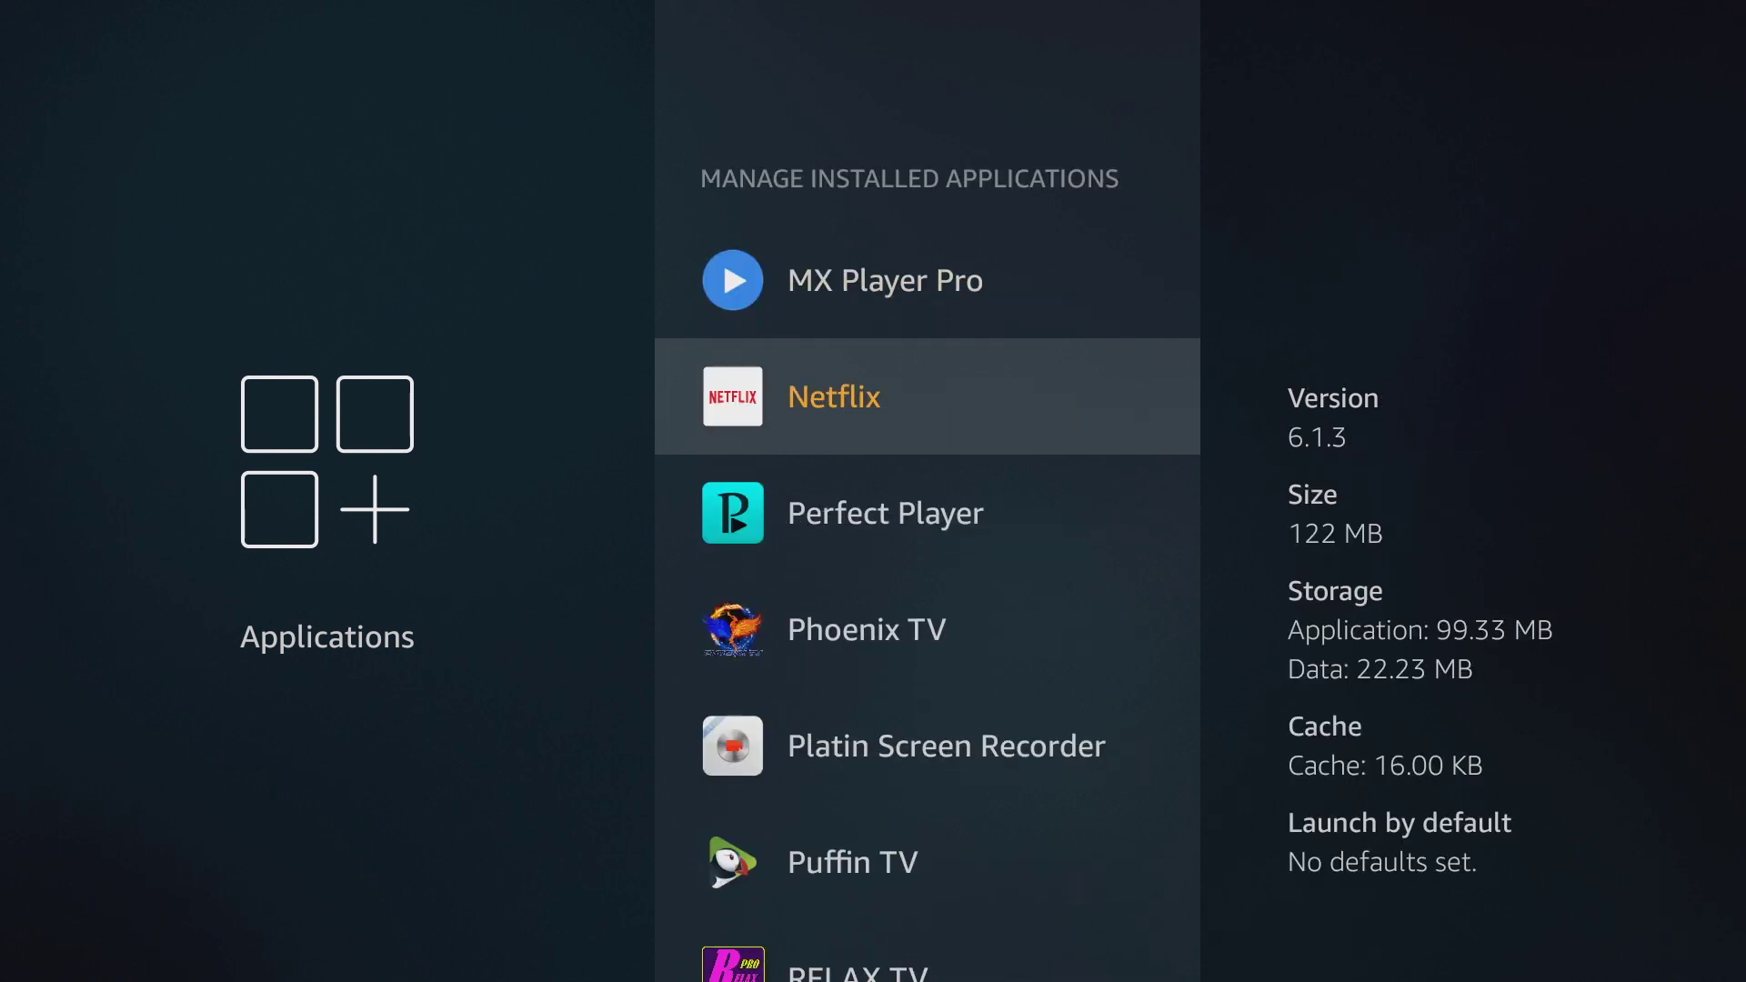
key(Down)
key(Down)
key(Down)
key(Down)
key(Down)
key(Down)
key(Down)
key(Down)
key(Down)
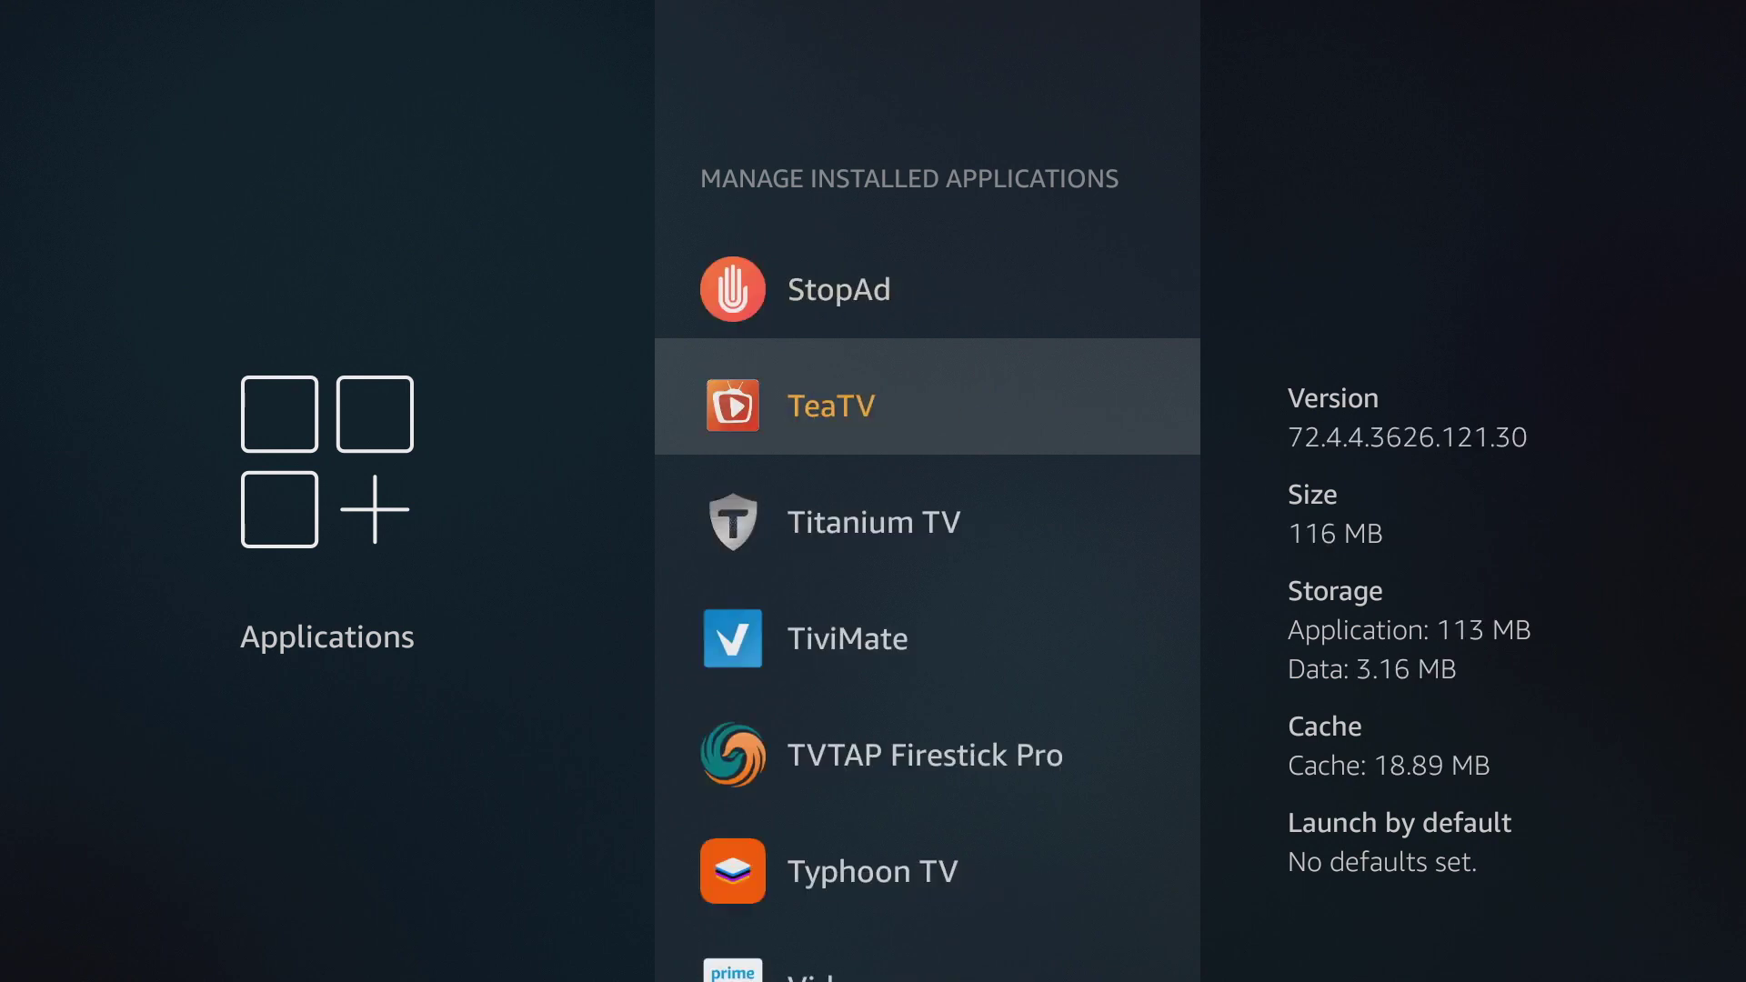
key(Down)
key(Down)
key(Return)
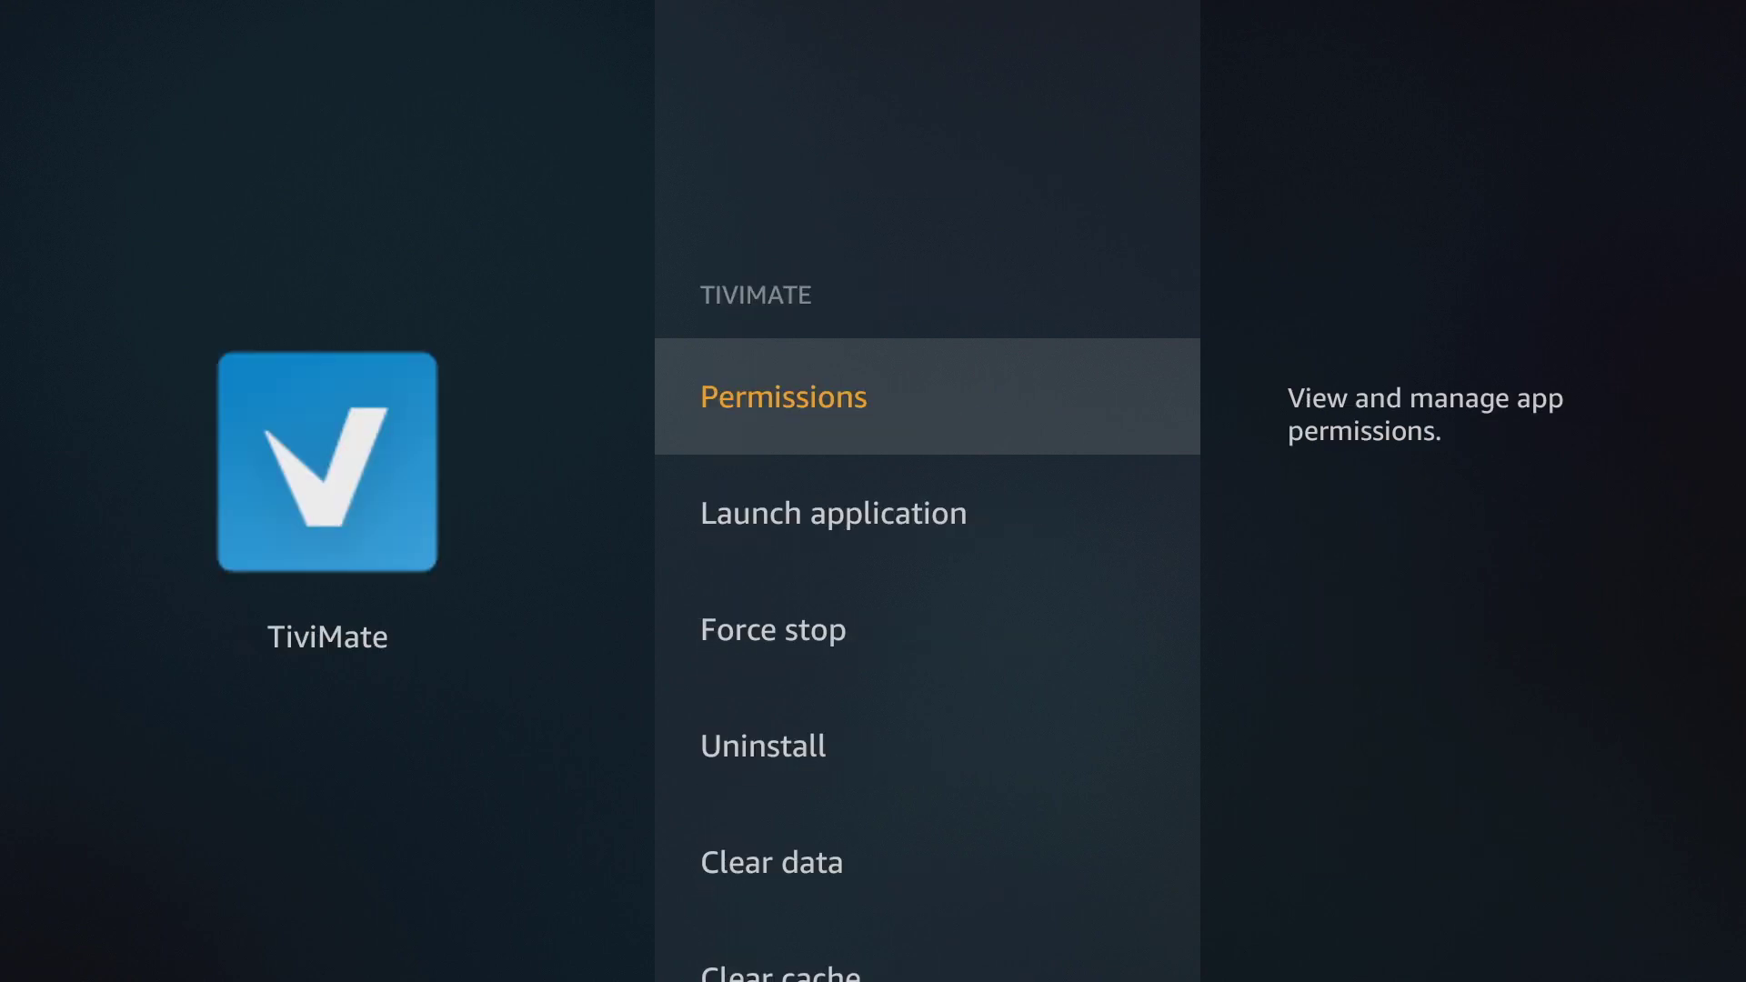
Cancel the data-clearing prompt for TiviMate and clear the app's cache
key(Down)
key(Down)
key(Down)
key(Down)
key(Return)
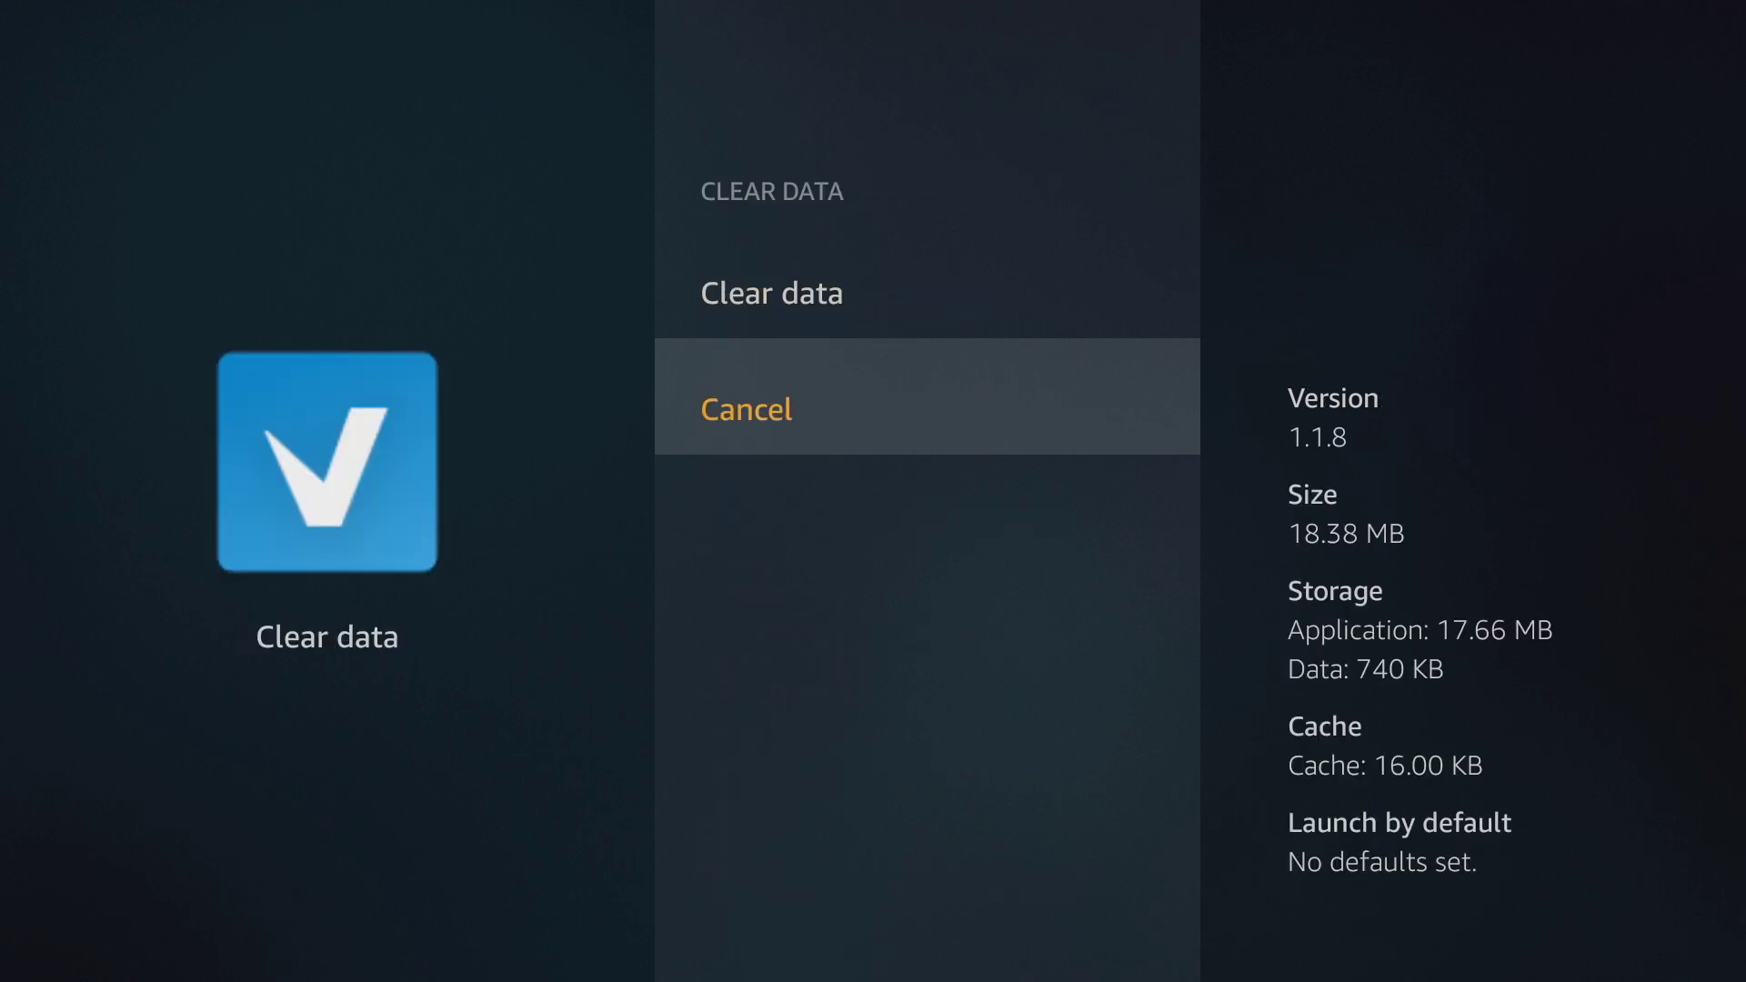
key(Return)
key(Down)
key(Return)
Clear TiviMate's stored data and exit its application settings
key(Up)
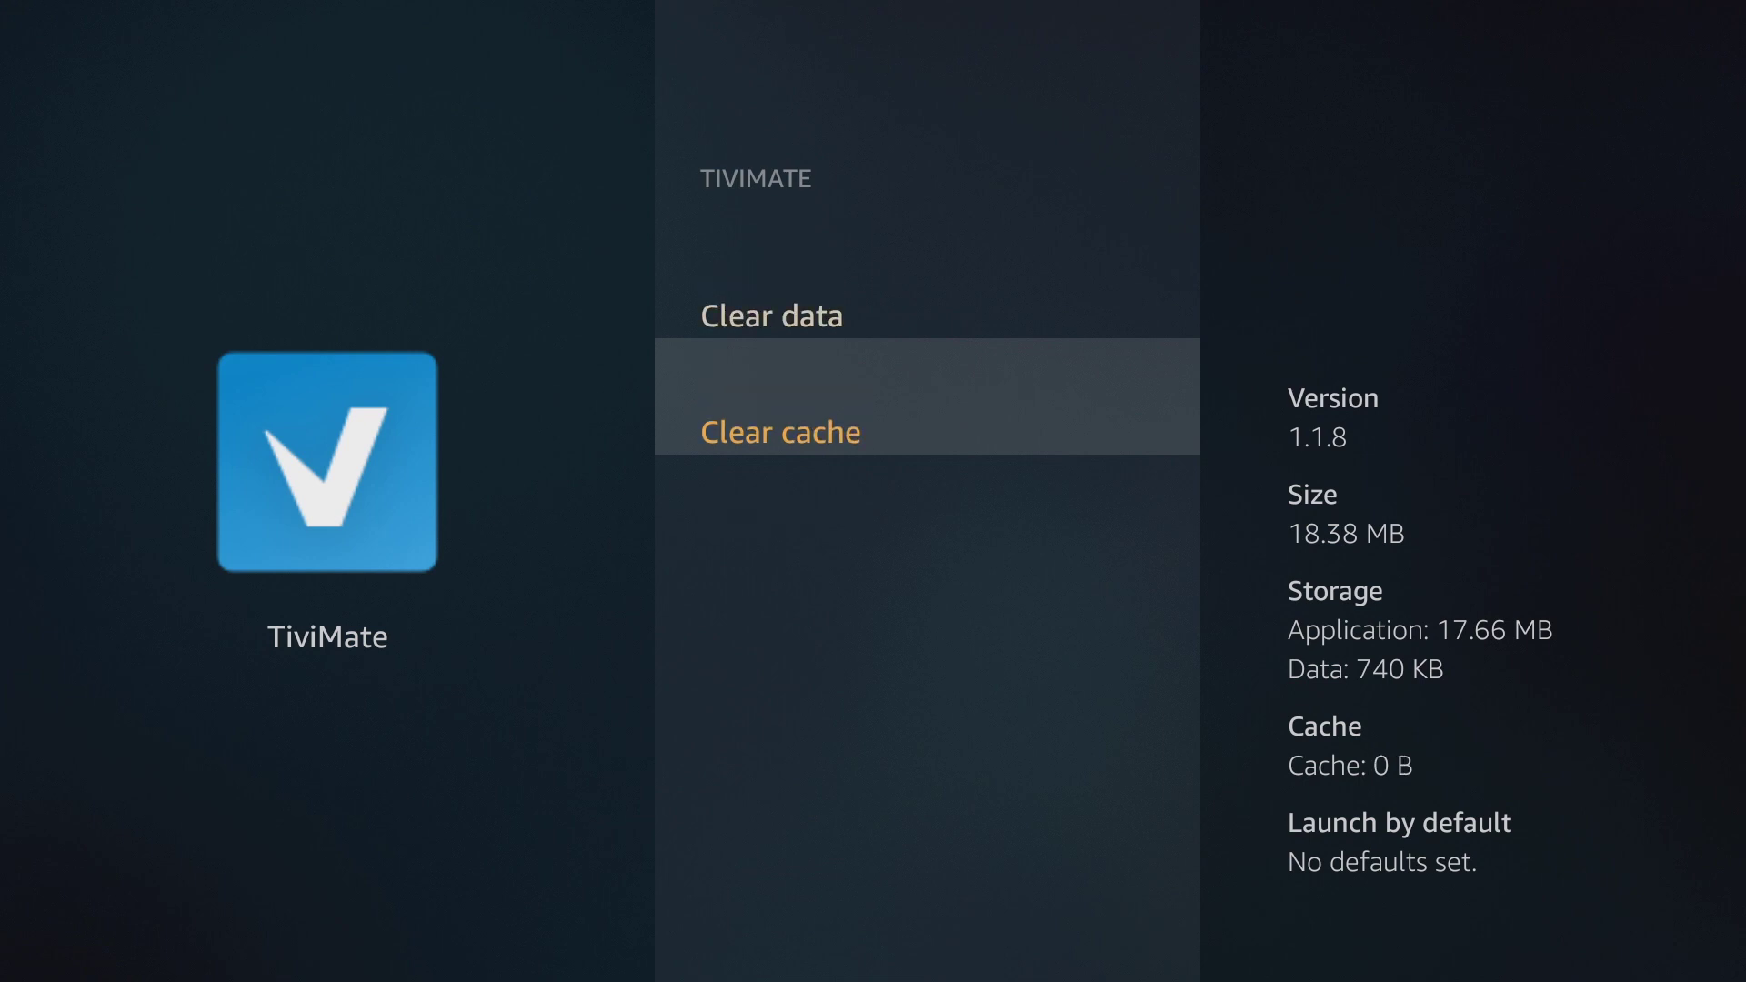
key(Return)
key(Return)
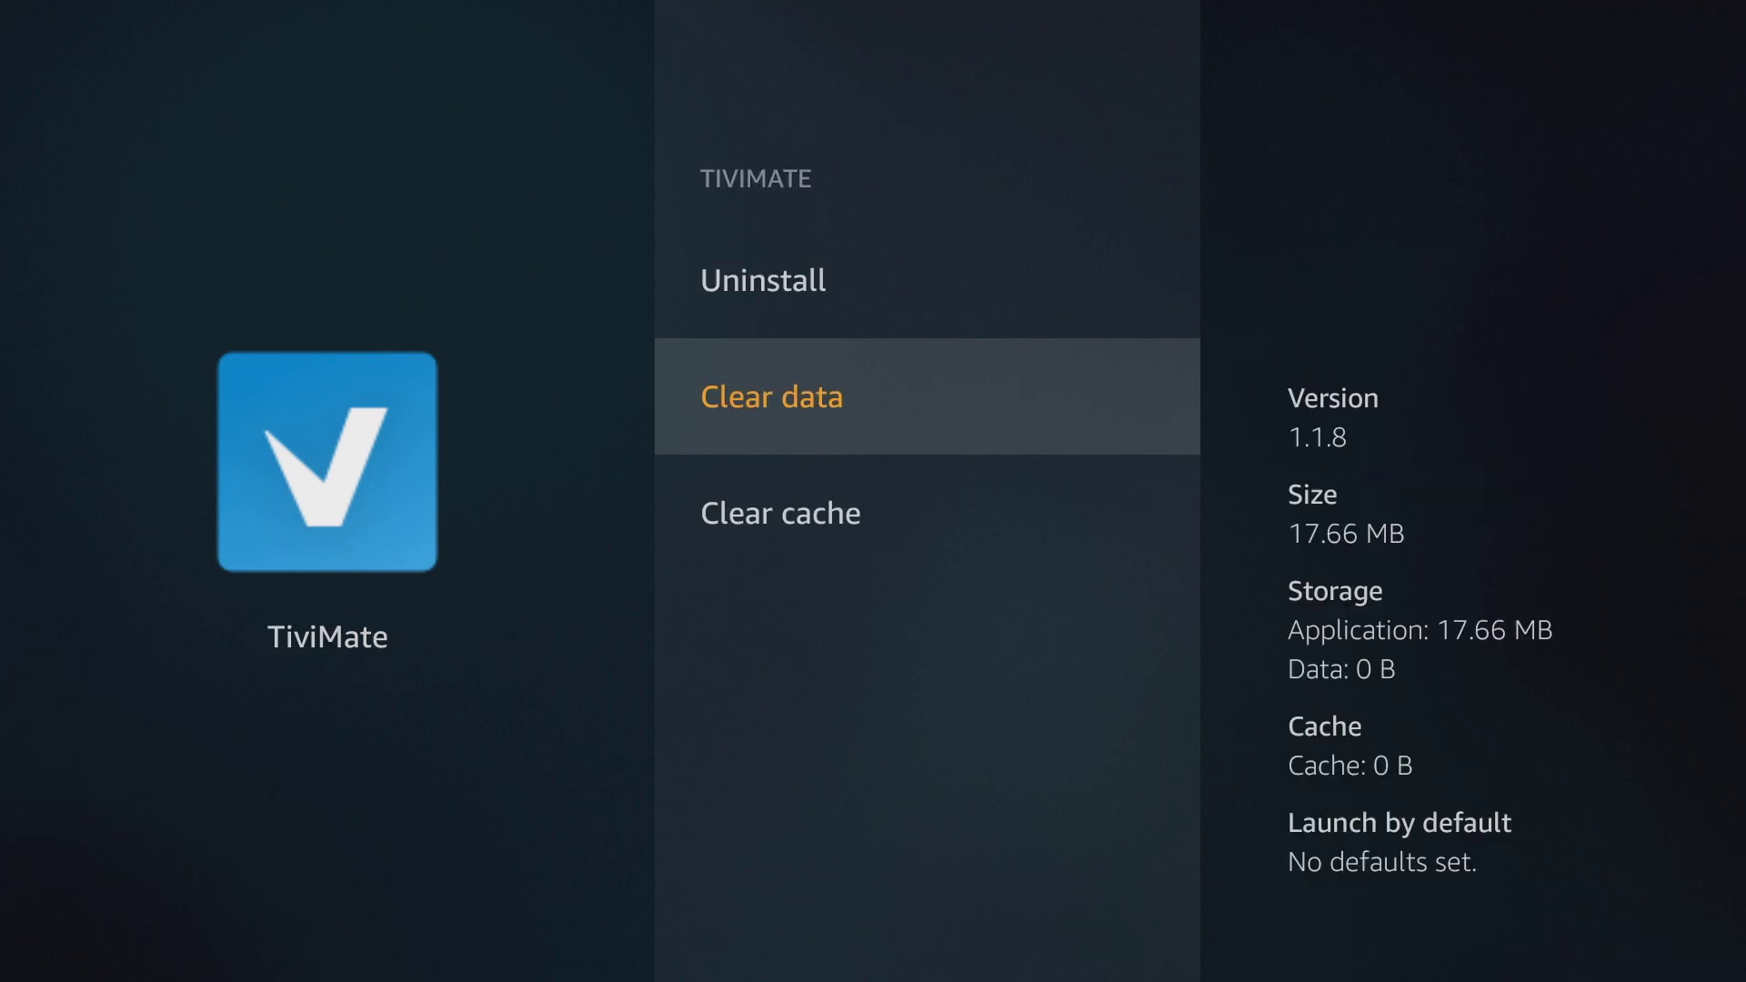
key(Escape)
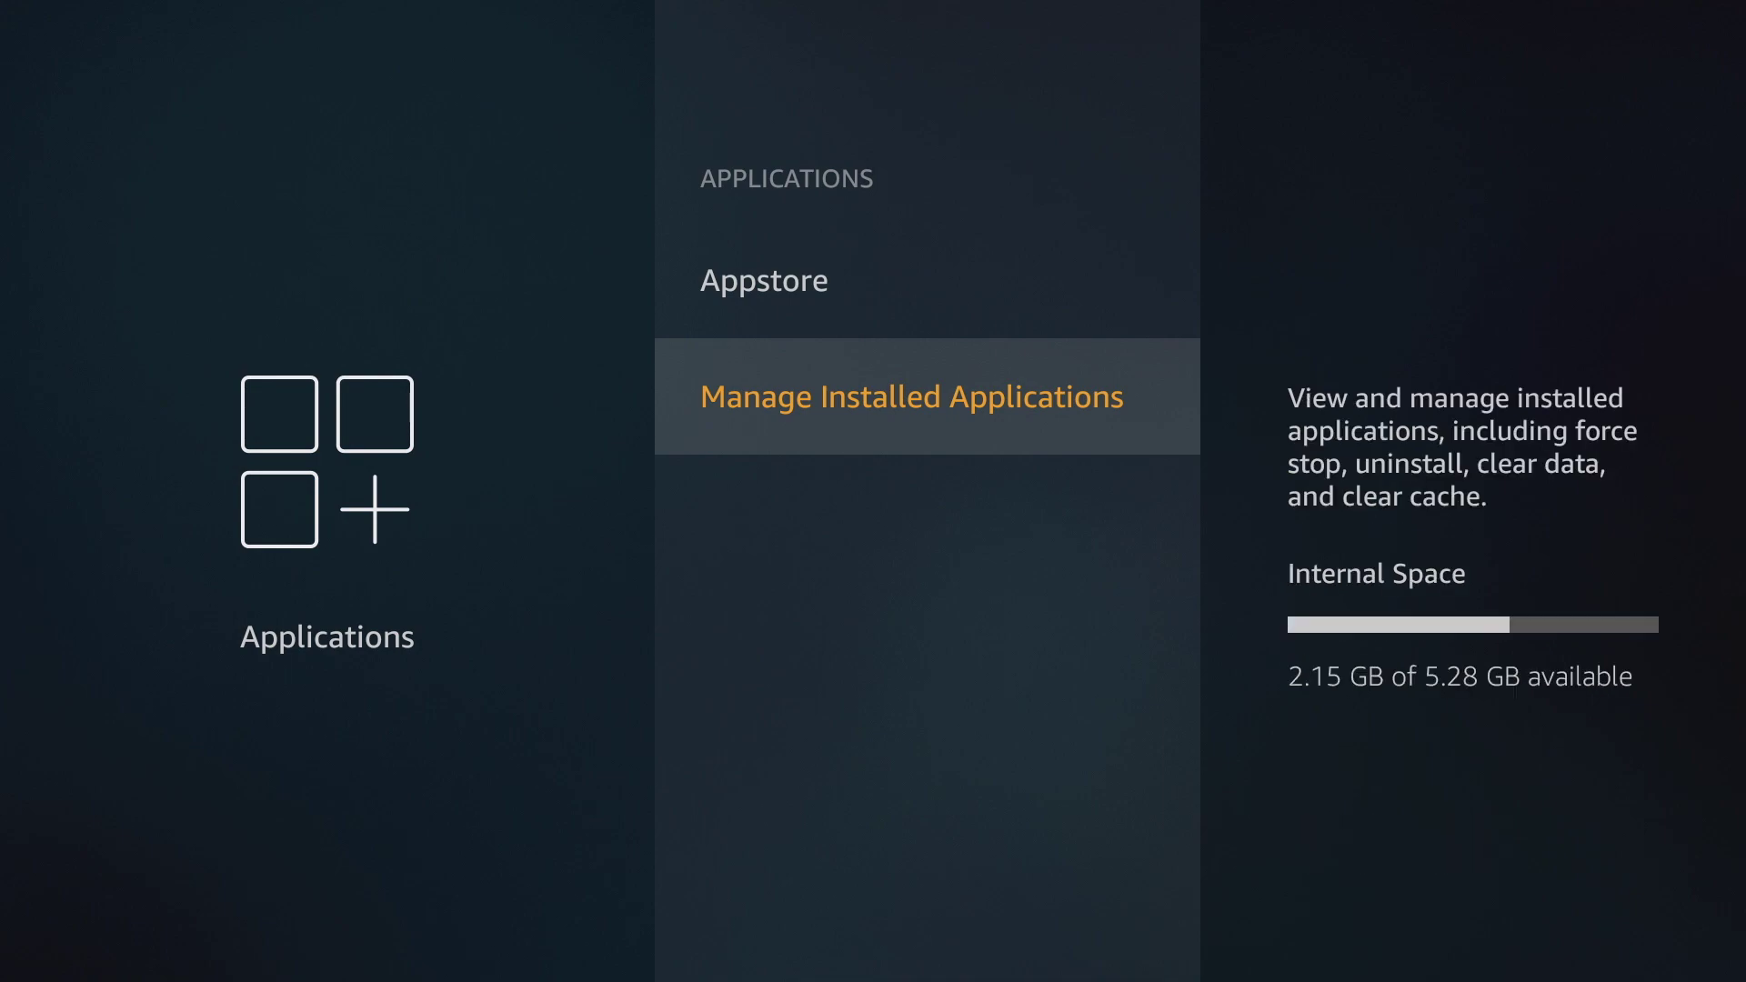
key(Escape)
Relaunch TiviMate from the apps library and start adding a playlist
key(Home)
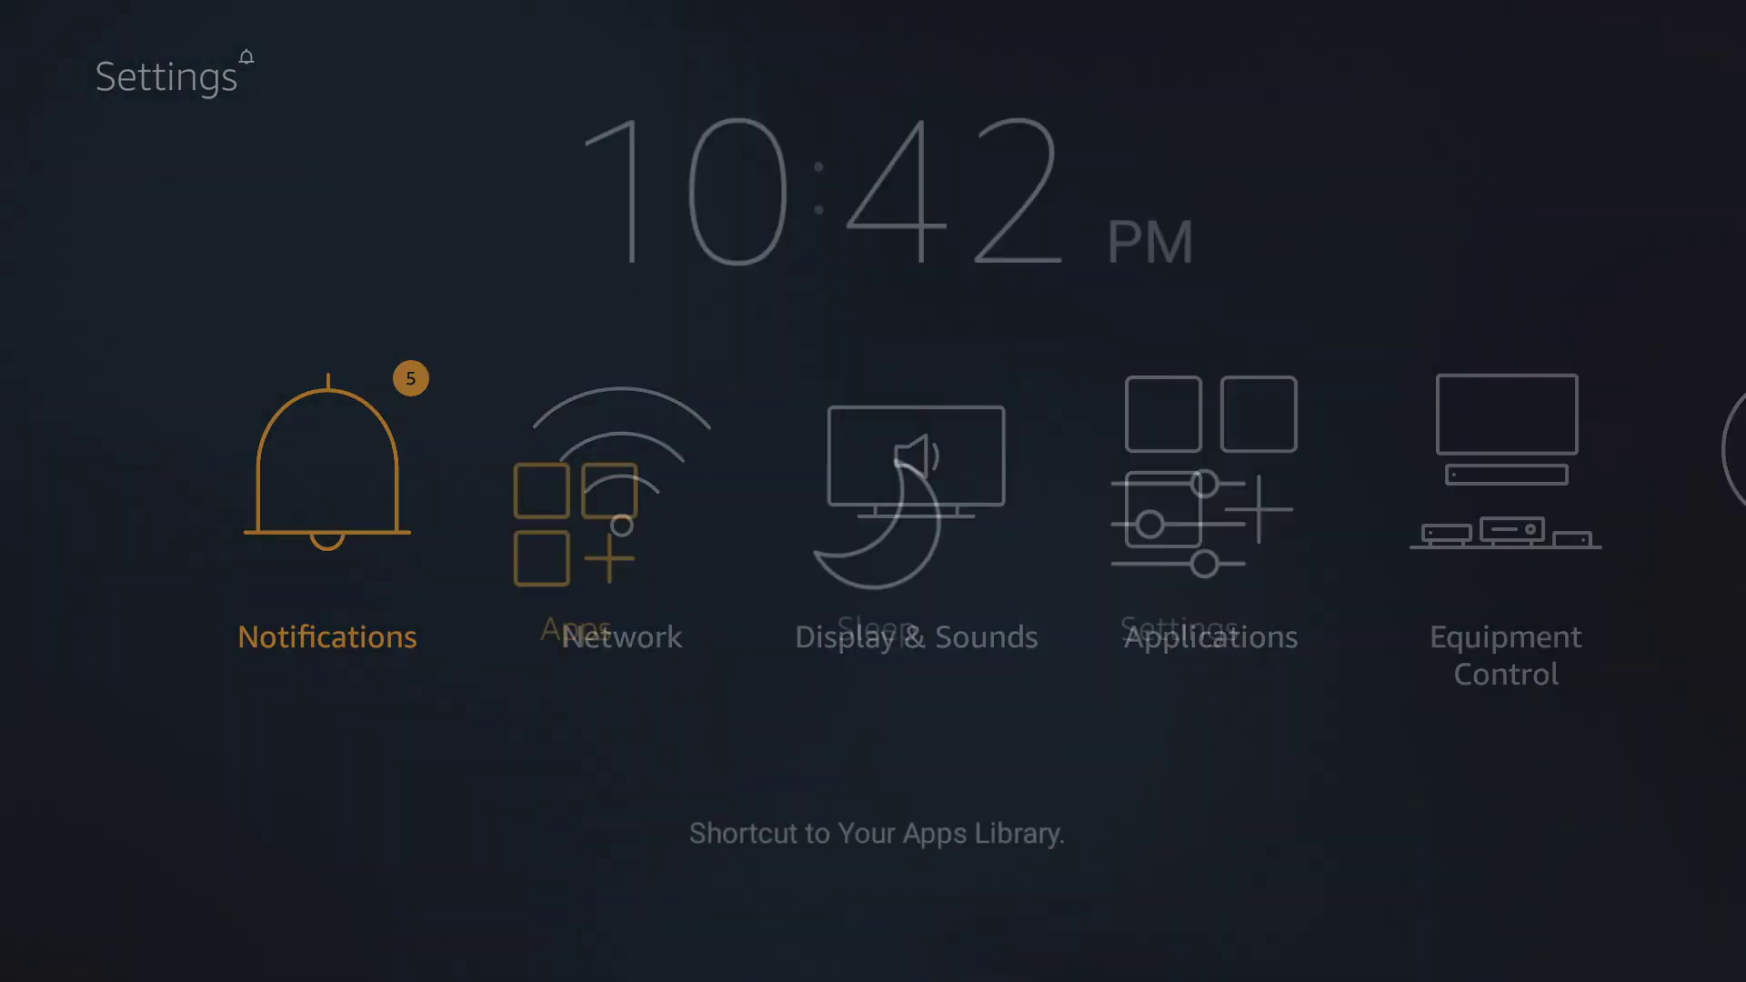
key(Return)
key(Down)
key(Down)
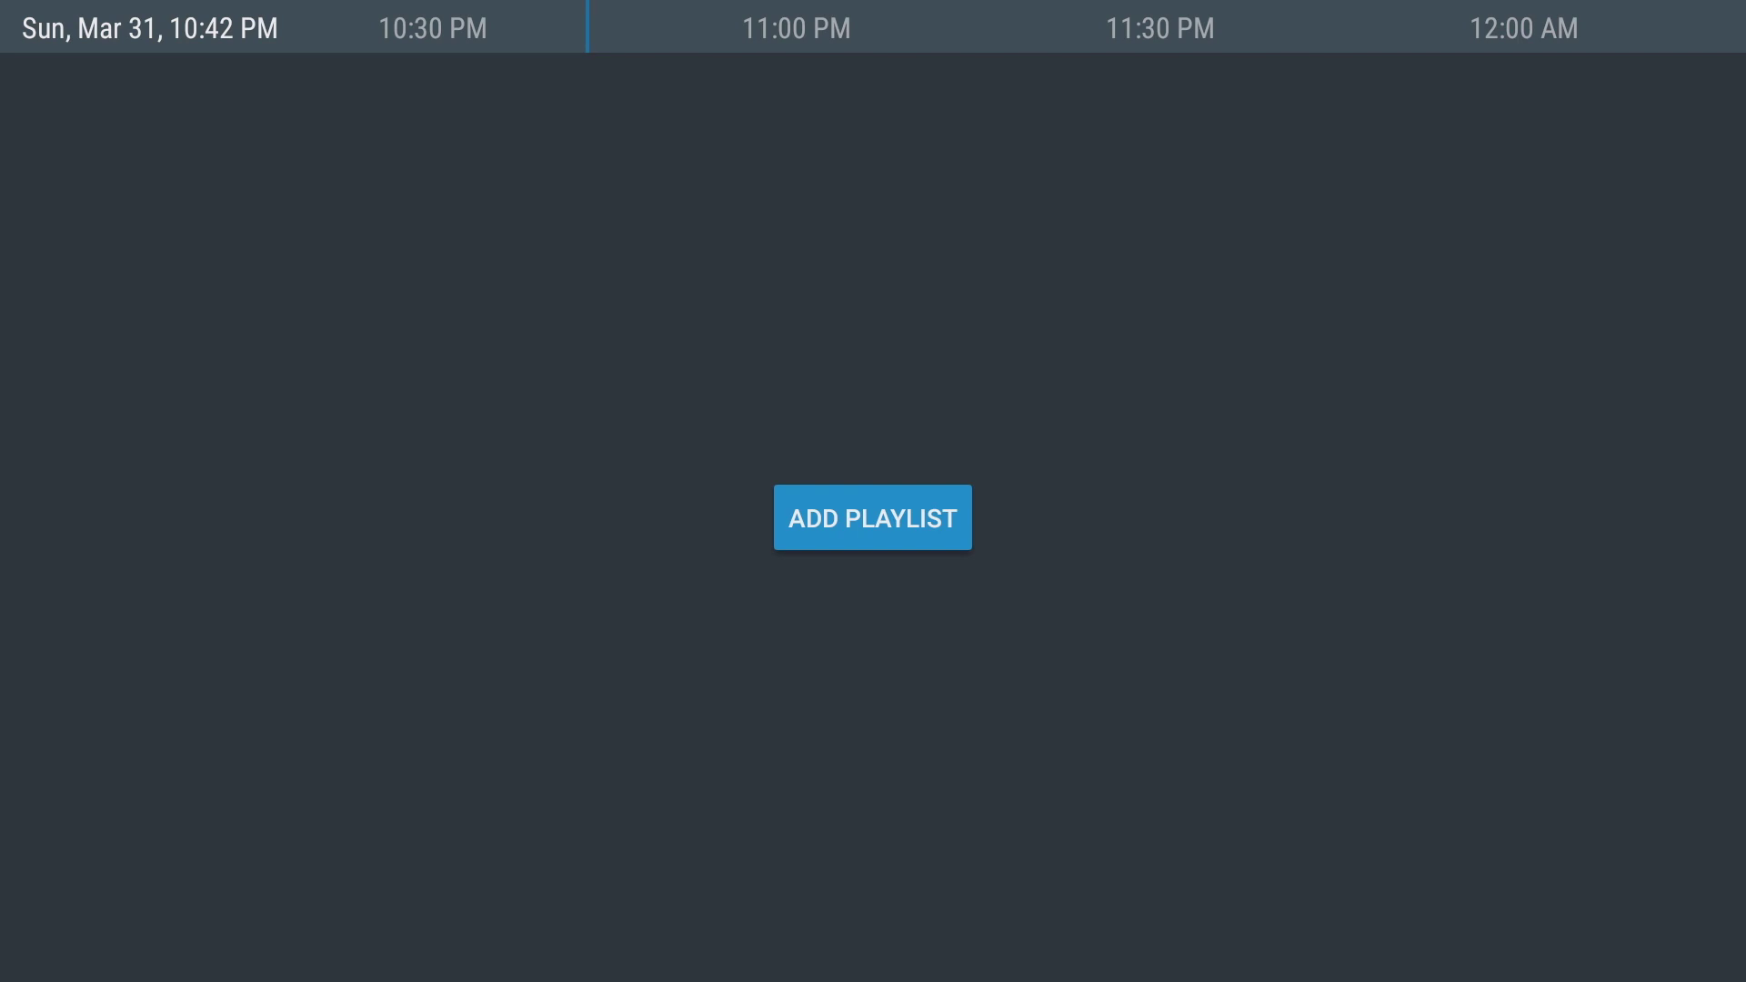
key(Return)
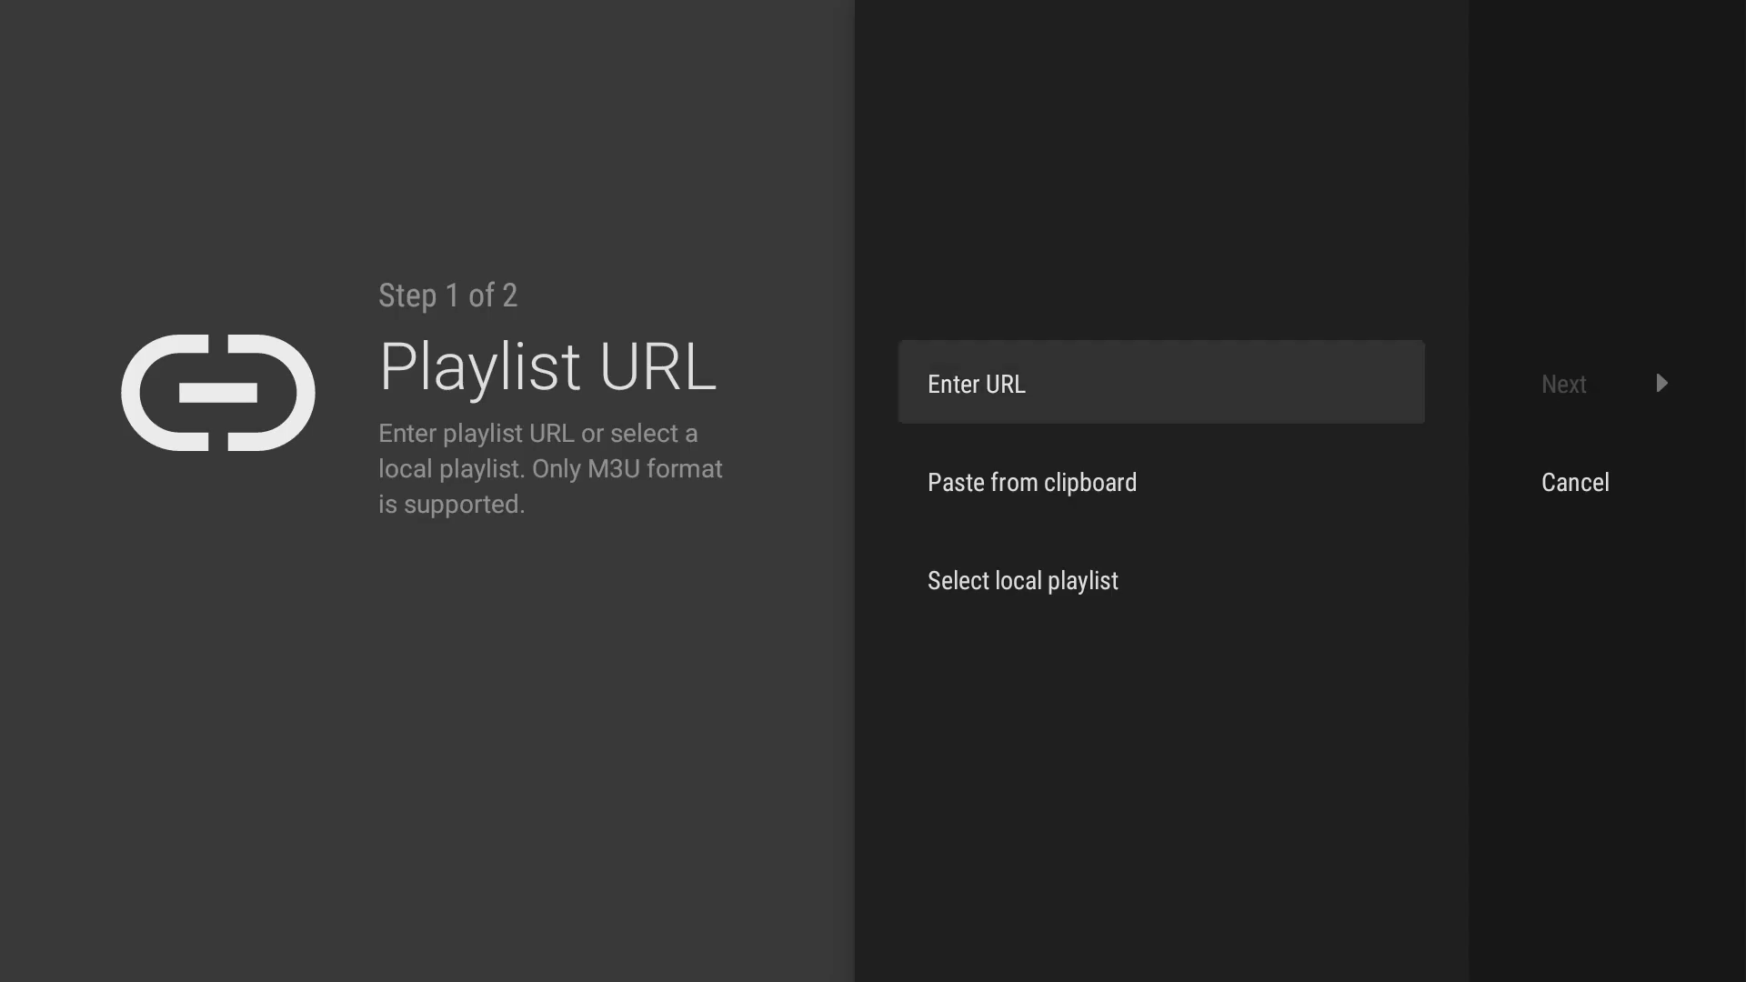
Open the playlist URL entry and begin the address with http
key(Return)
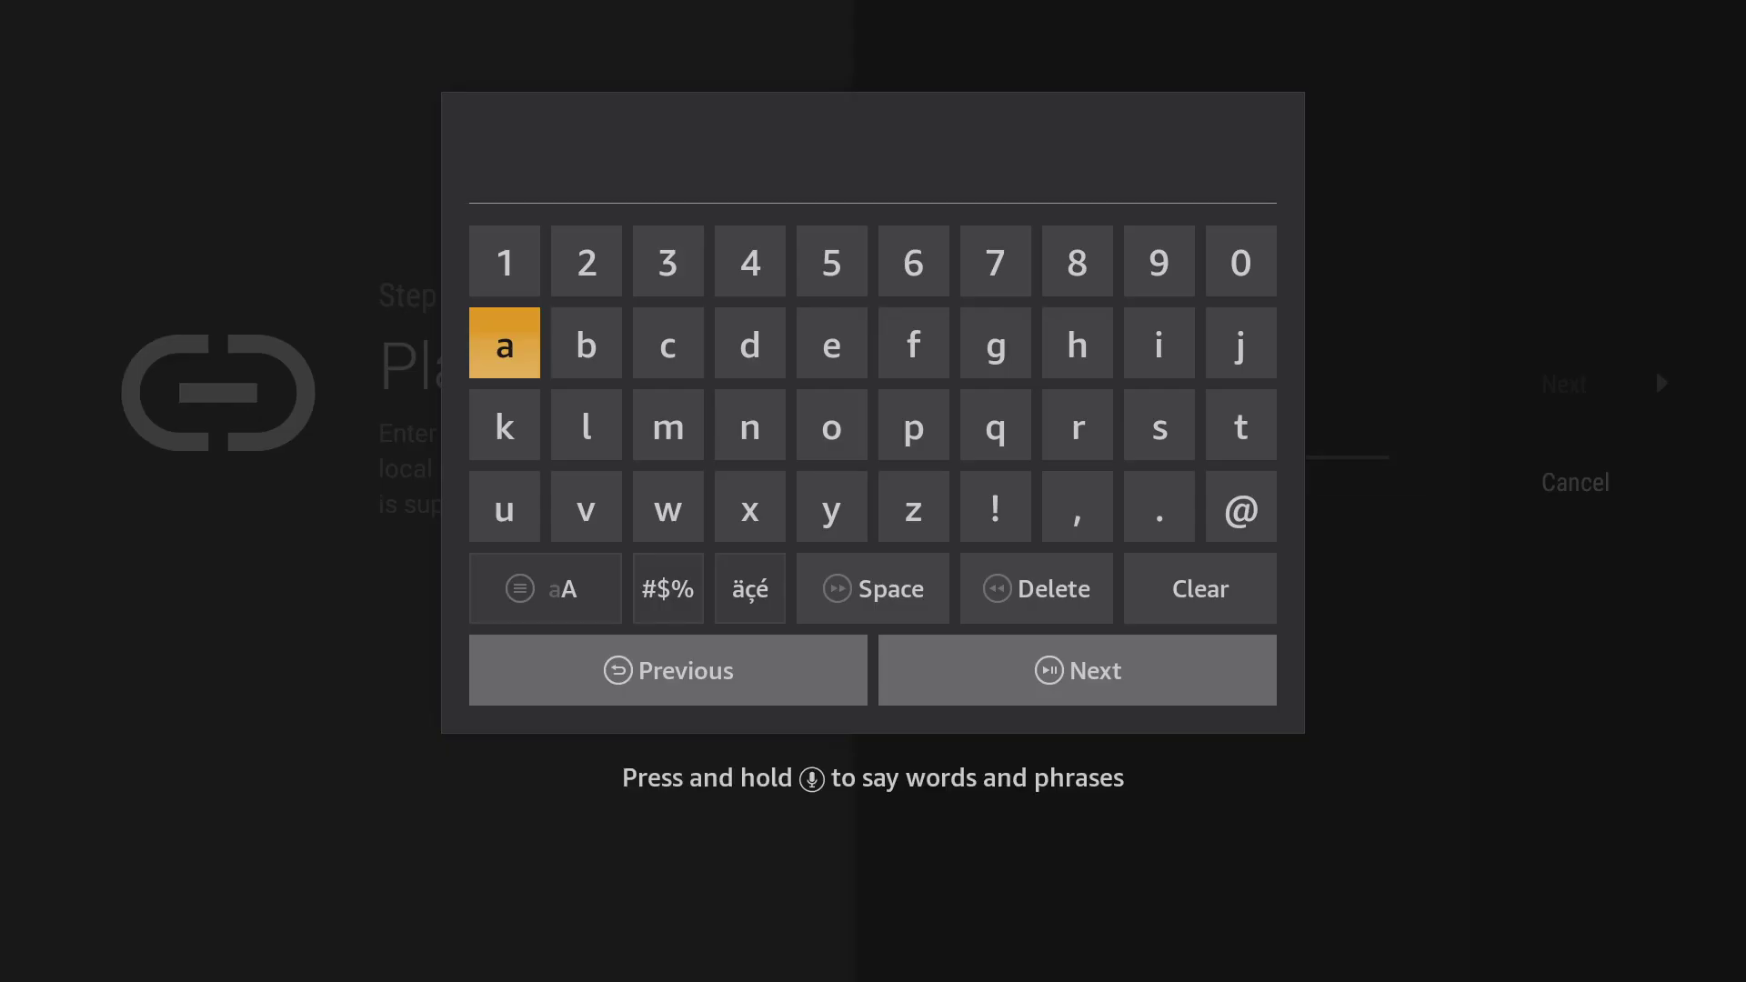
key(Right)
key(Right)
key(Right)
key(Down)
key(Right)
key(Right)
key(Right)
key(Up)
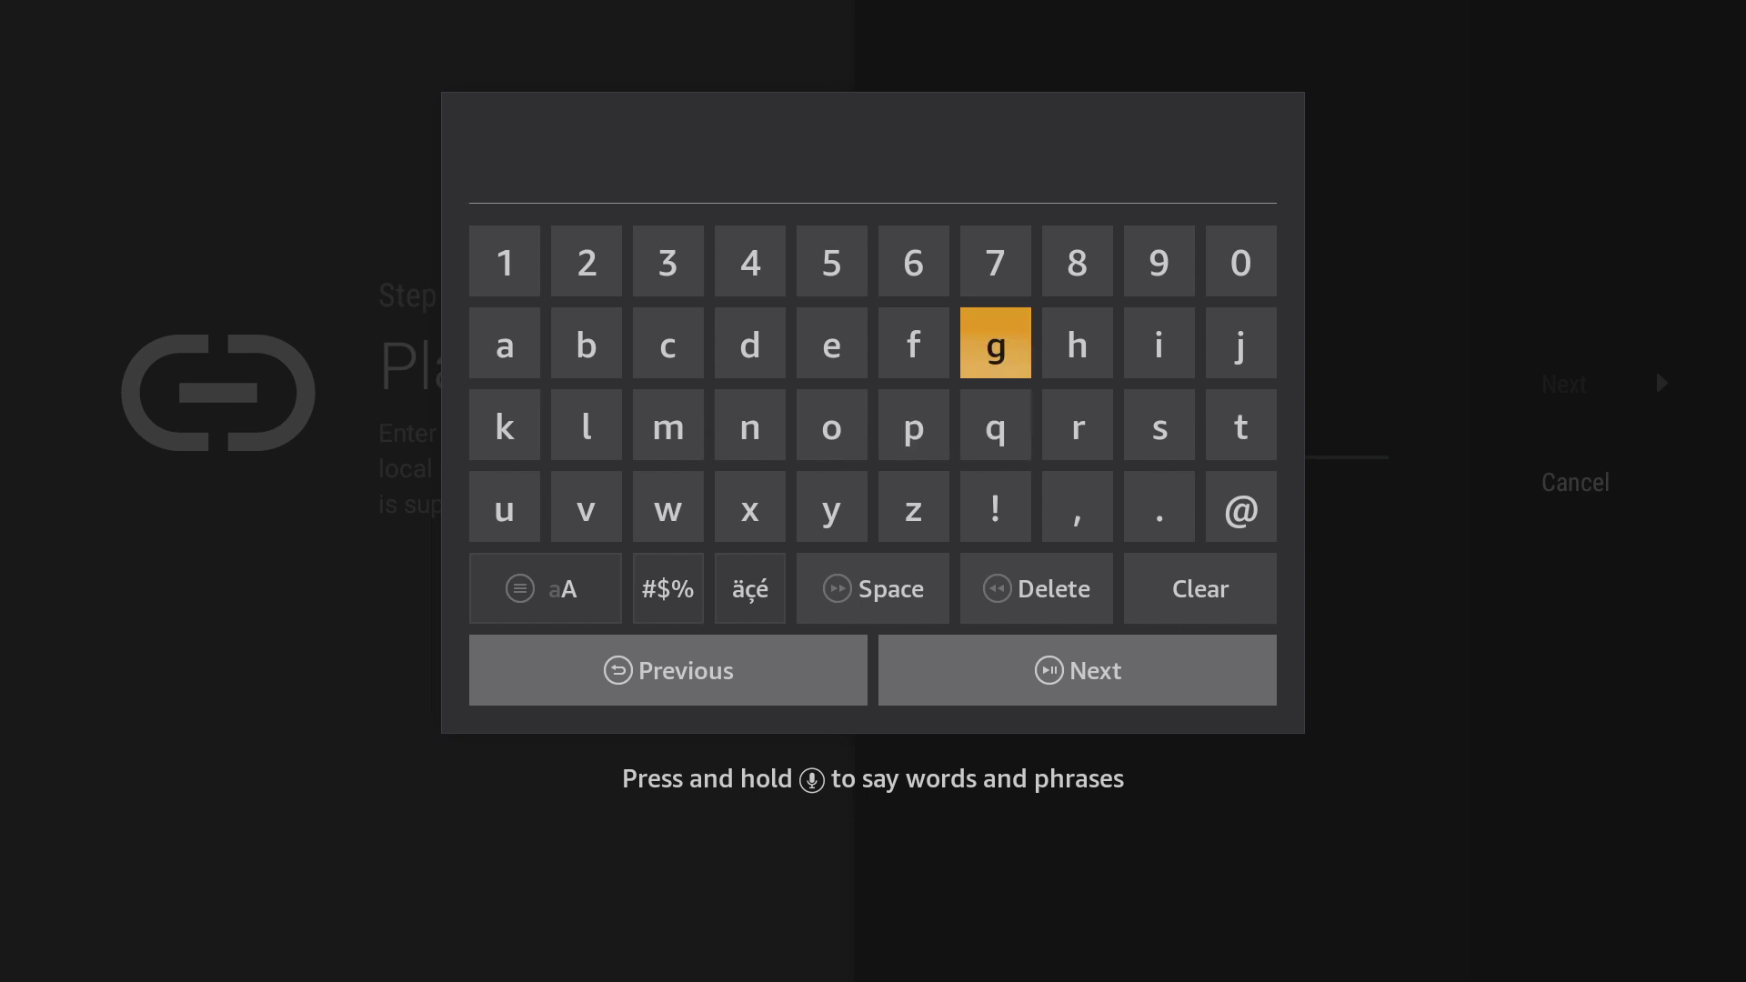
key(Right)
key(Return)
key(Down)
key(Right)
key(Right)
key(Return)
key(Return)
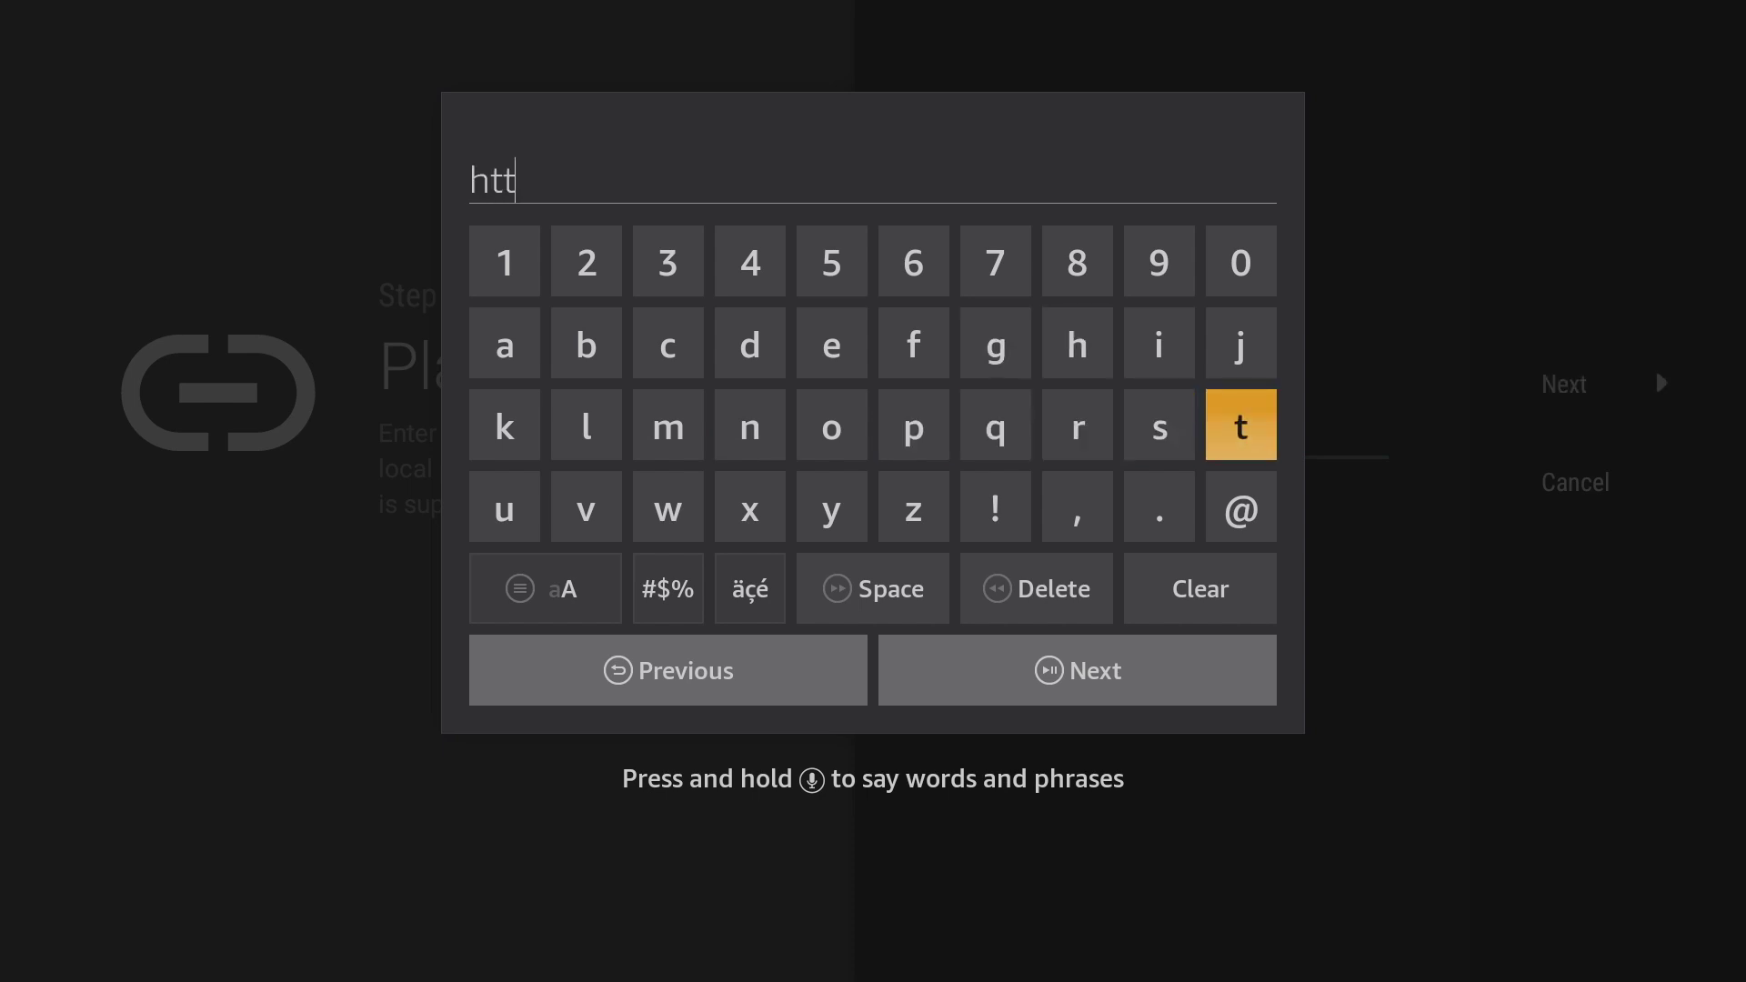
key(Right)
key(Right)
key(Right)
key(Right)
key(Right)
key(Right)
key(Return)
Append :// to the playlist address using the symbol characters
key(Down)
key(Left)
key(Left)
key(Left)
key(Down)
key(Return)
key(Up)
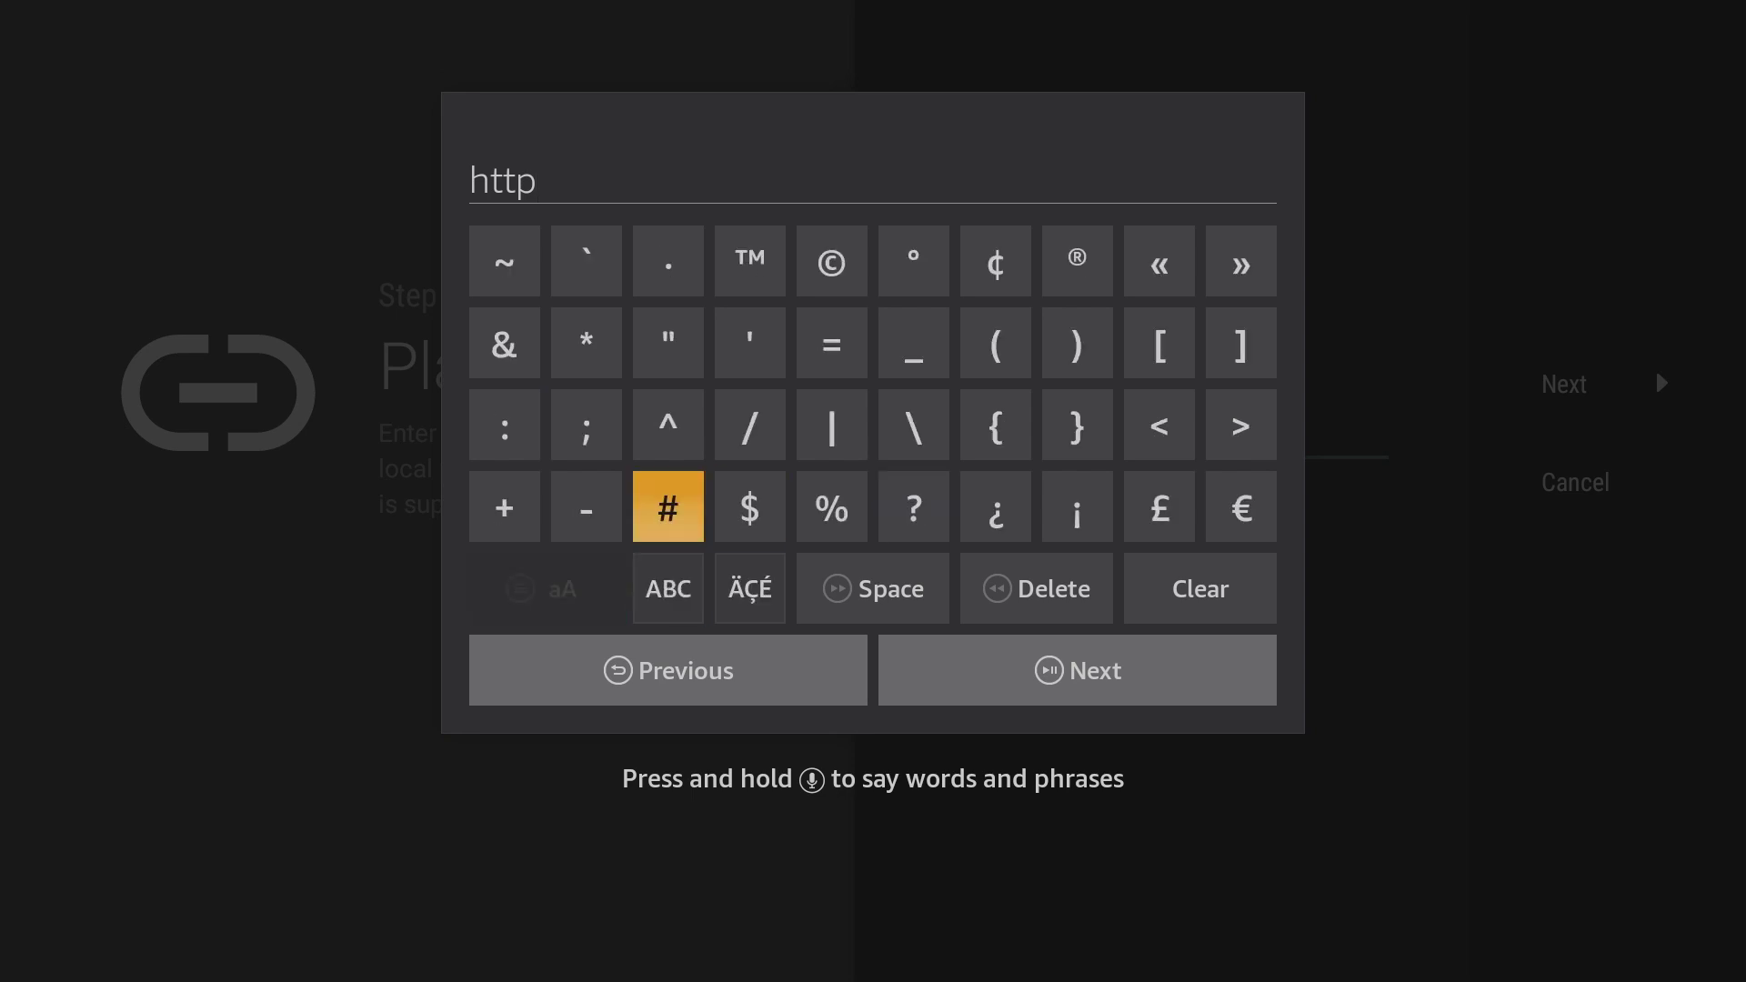
key(Up)
key(Left)
key(Left)
key(Return)
key(Right)
key(Right)
key(Right)
key(Return)
key(Return)
Return to the letter characters and add bit to the playlist address
key(Down)
key(Down)
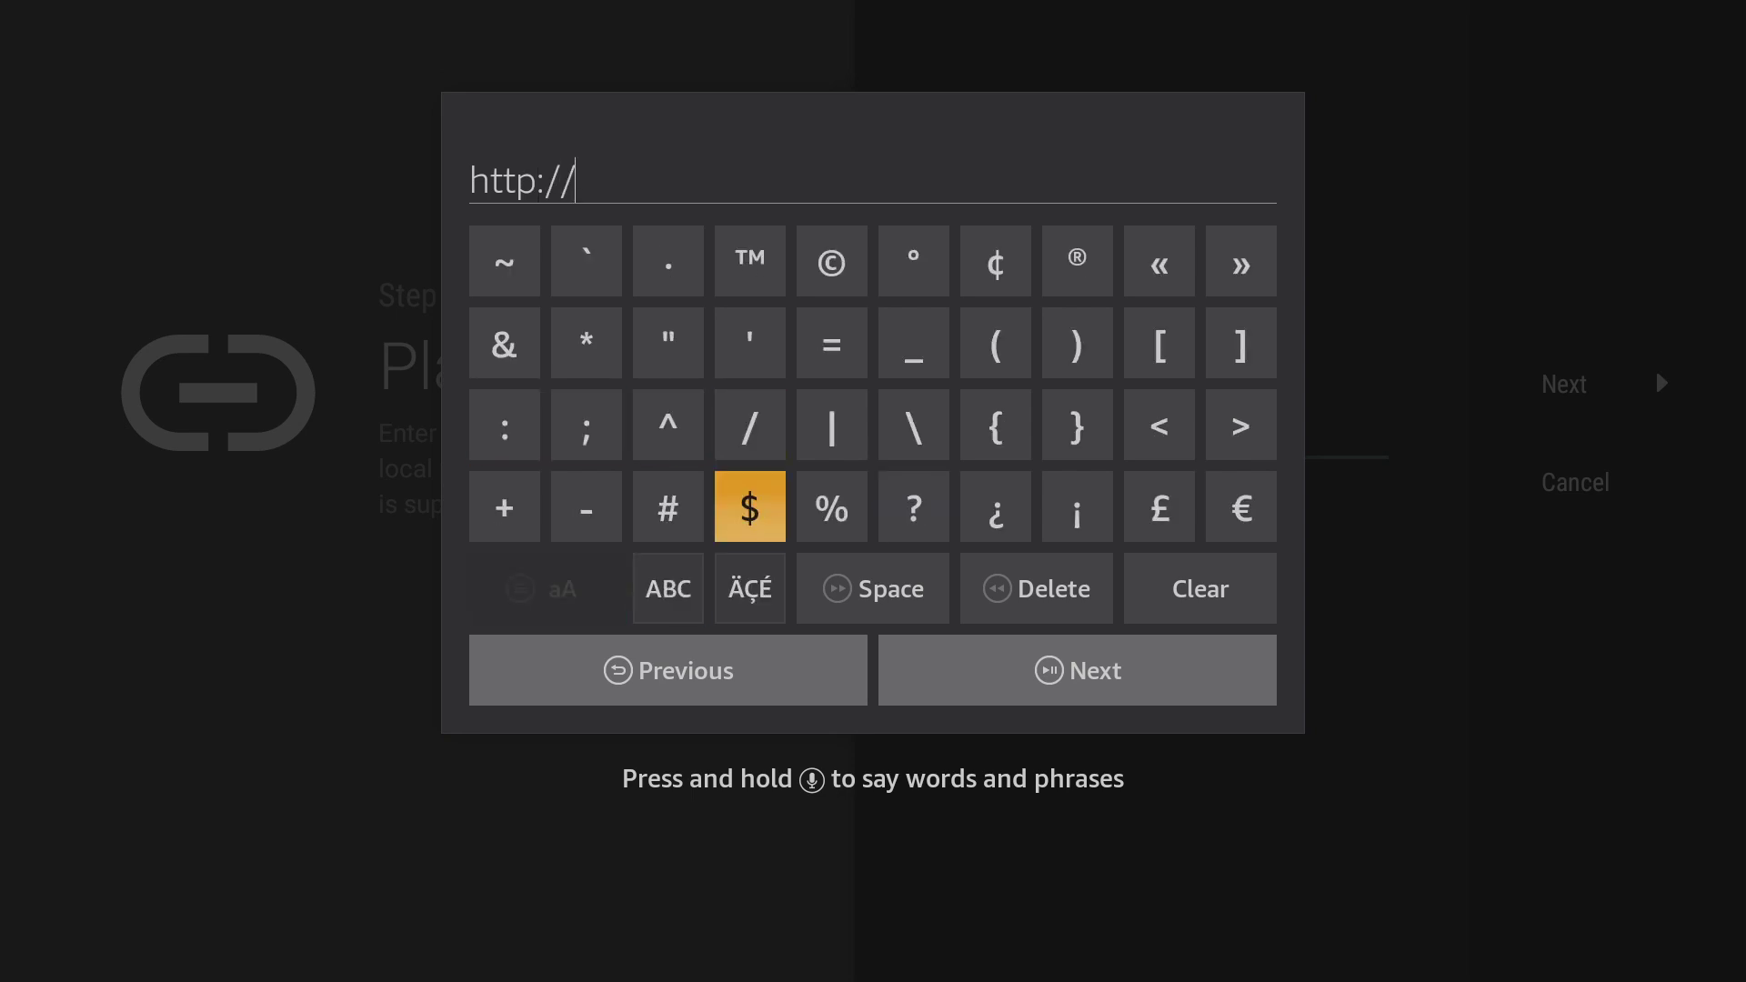
key(Left)
key(Return)
key(Up)
key(Up)
key(Up)
key(Left)
key(Return)
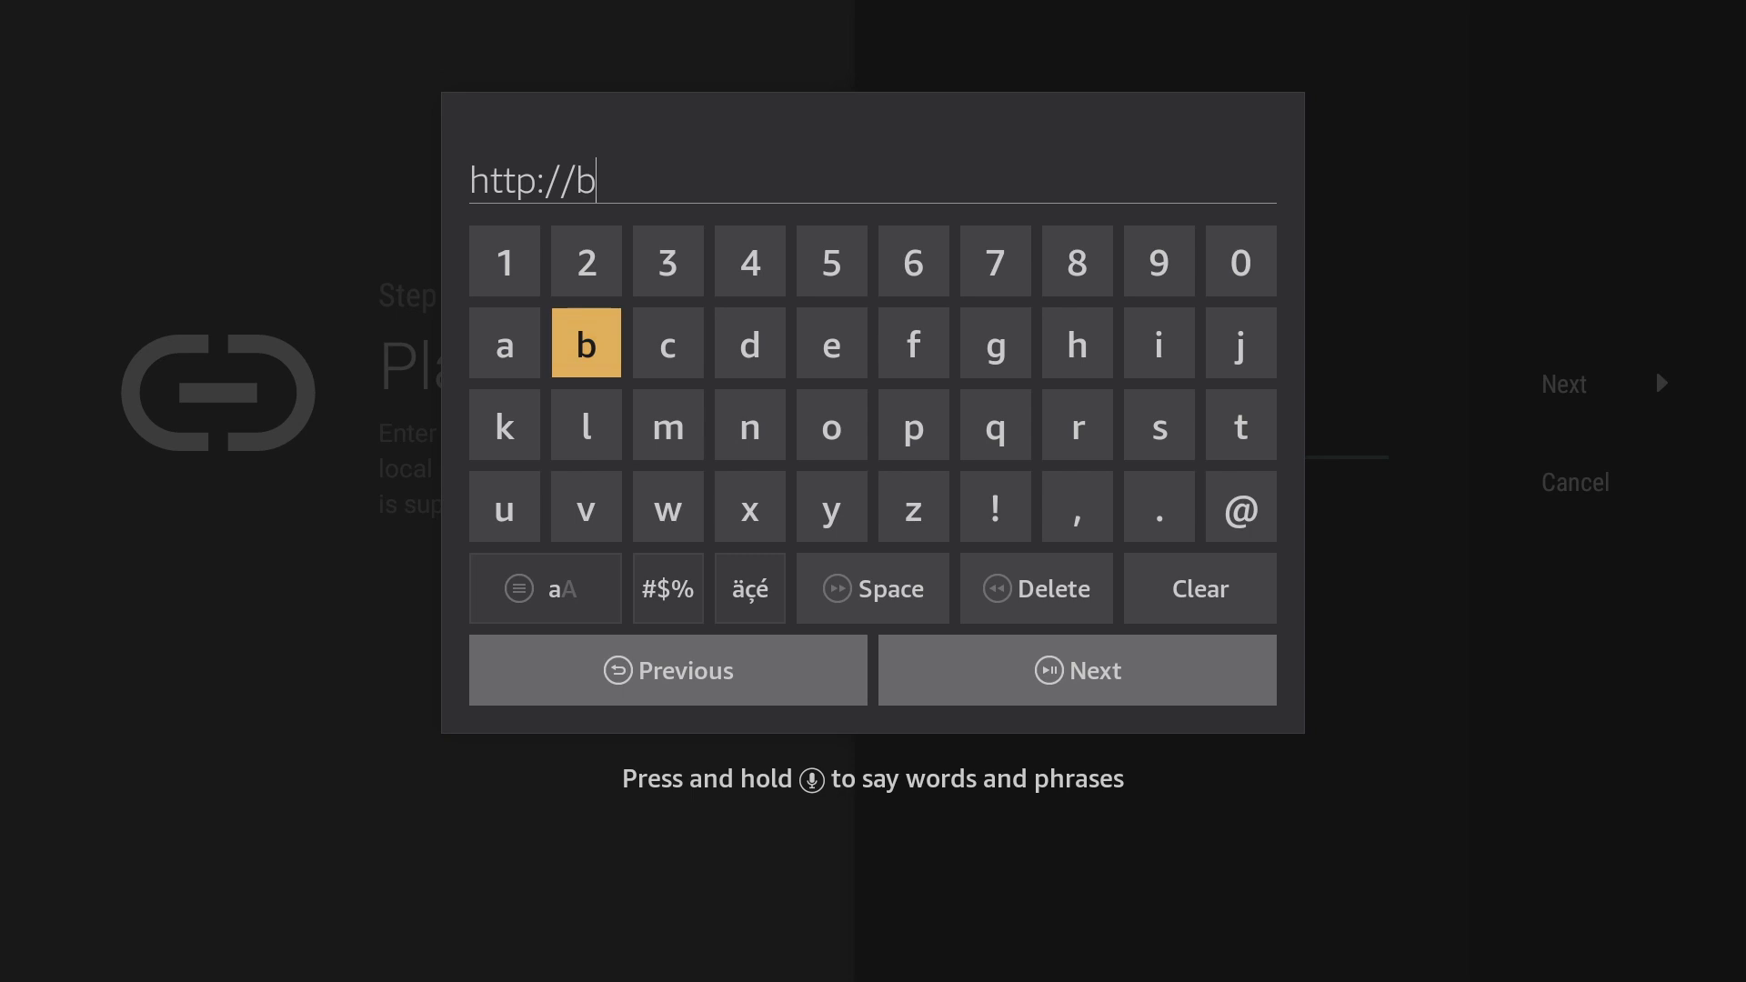
key(Right)
key(Right)
key(Right)
key(Right)
key(Right)
key(Right)
key(Right)
key(Return)
key(Down)
key(Right)
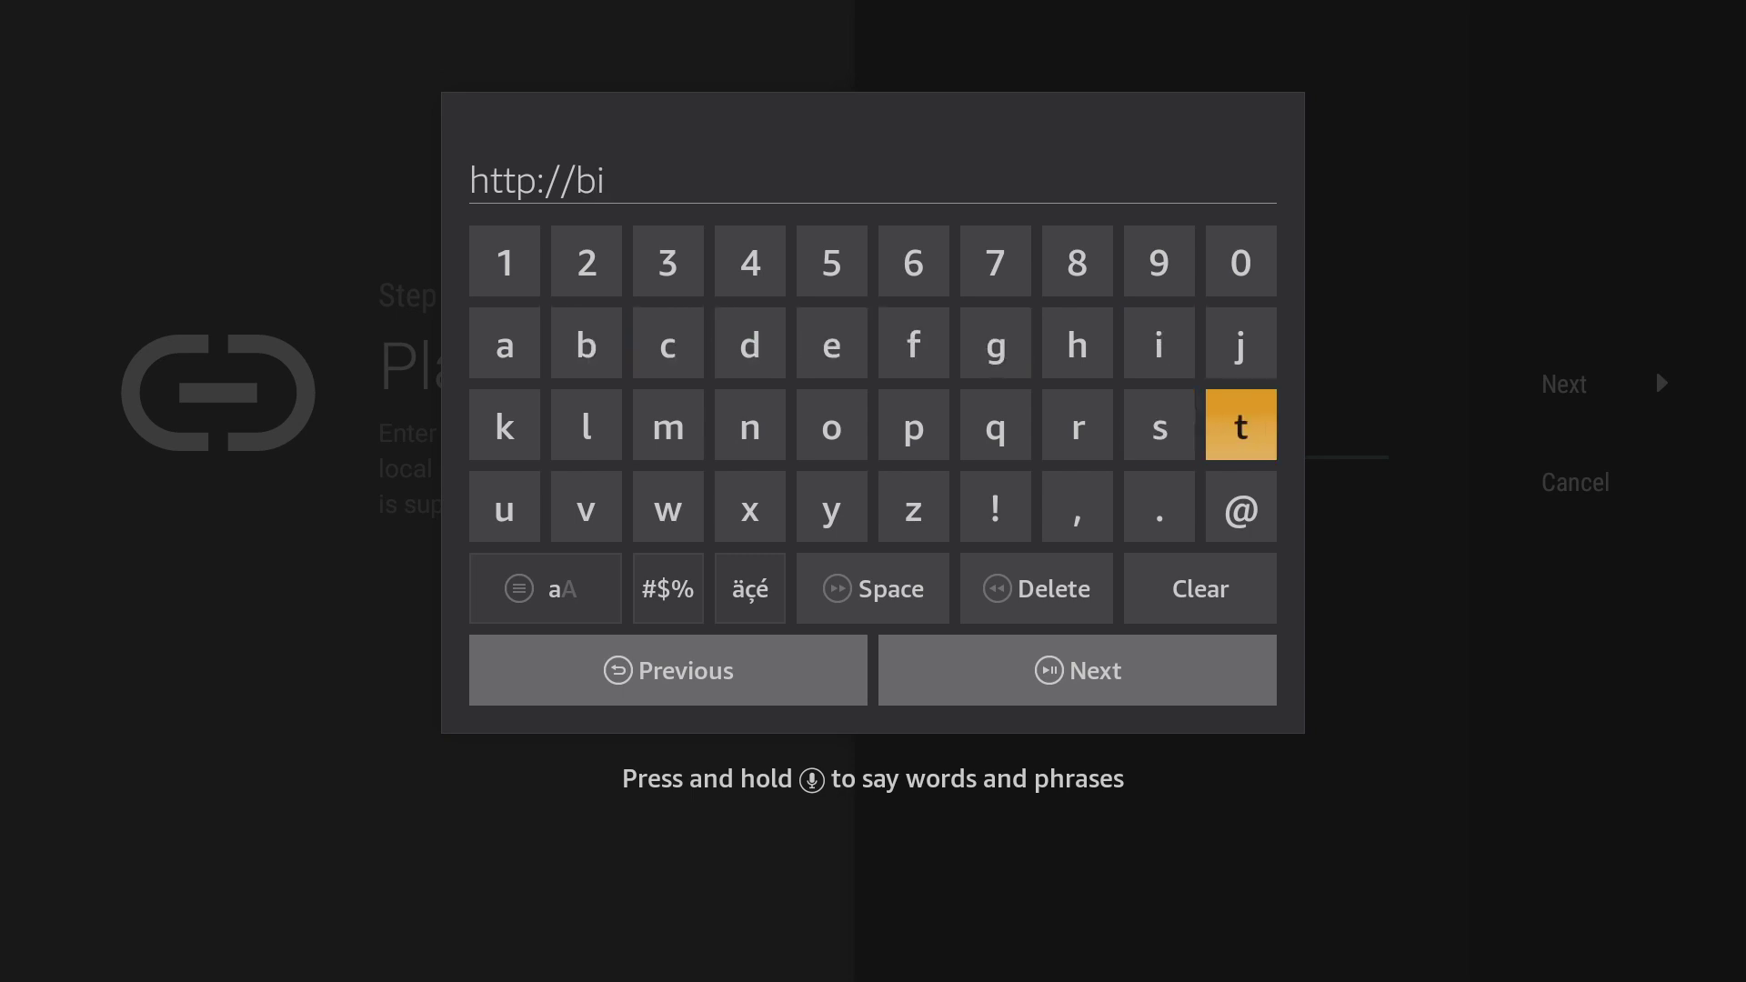
key(Return)
Append .ly to the playlist address to complete the bit.ly domain
key(Down)
key(Left)
key(Return)
key(Left)
key(Left)
key(Left)
key(Left)
key(Left)
key(Left)
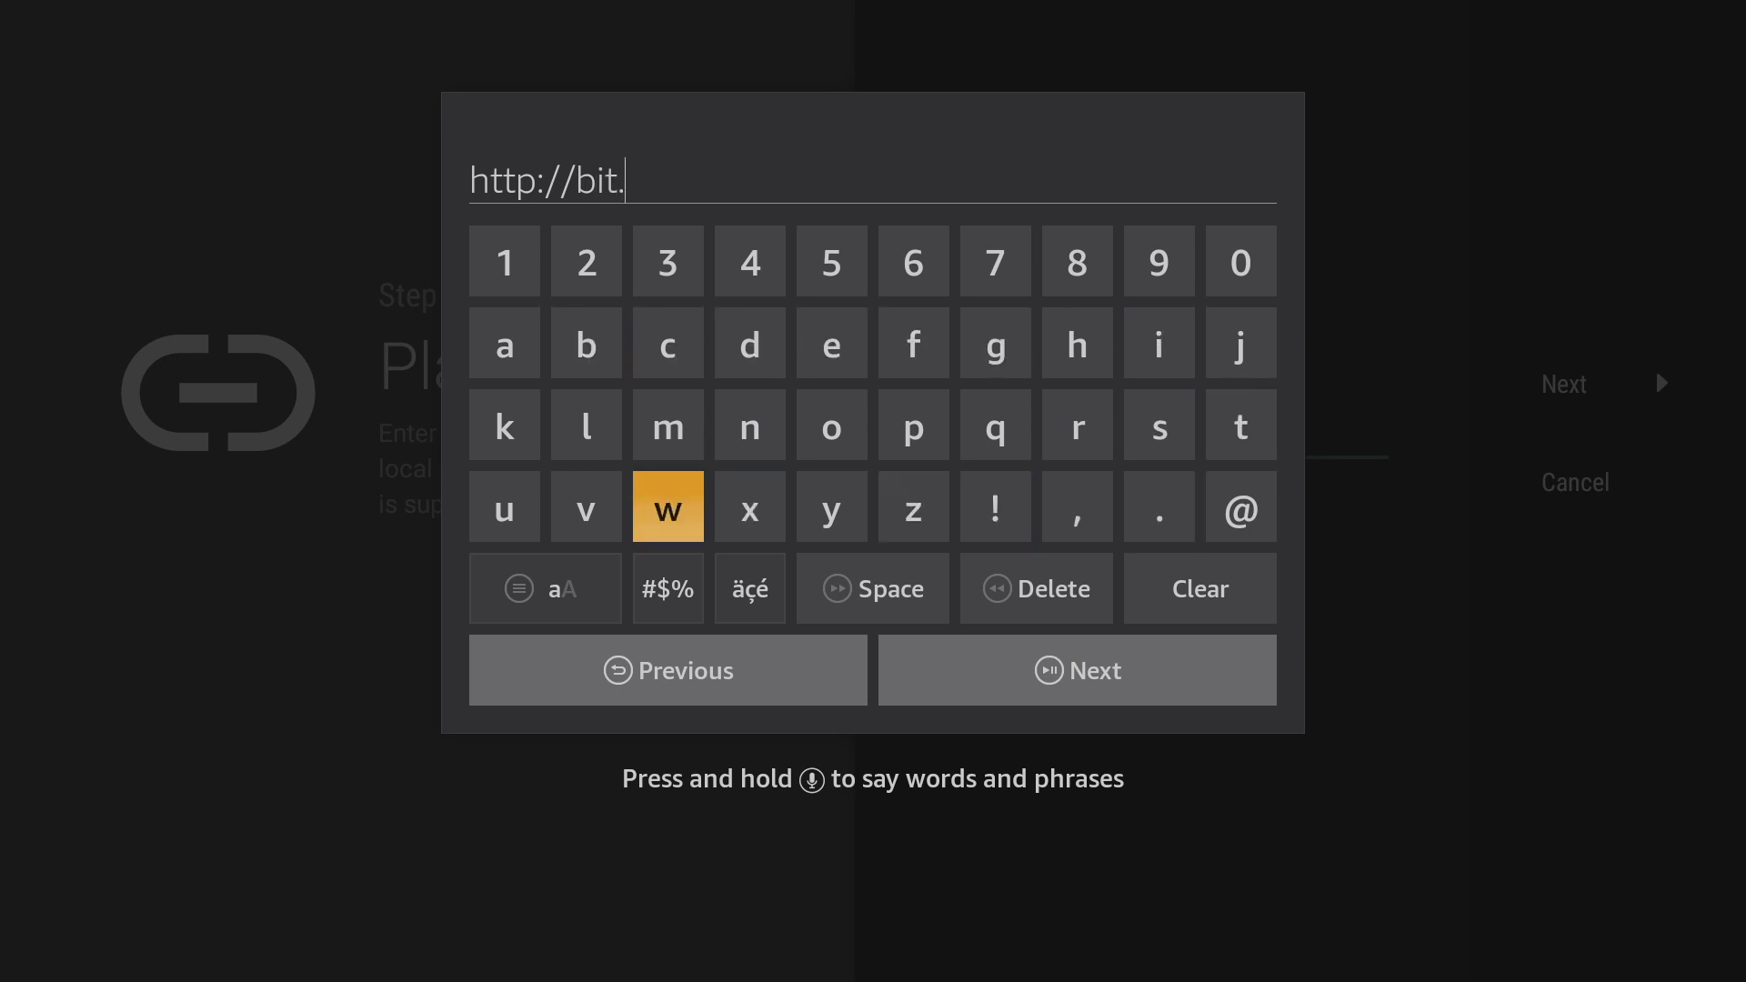
key(Left)
key(Up)
key(Return)
key(Right)
key(Right)
key(Right)
key(Down)
key(Return)
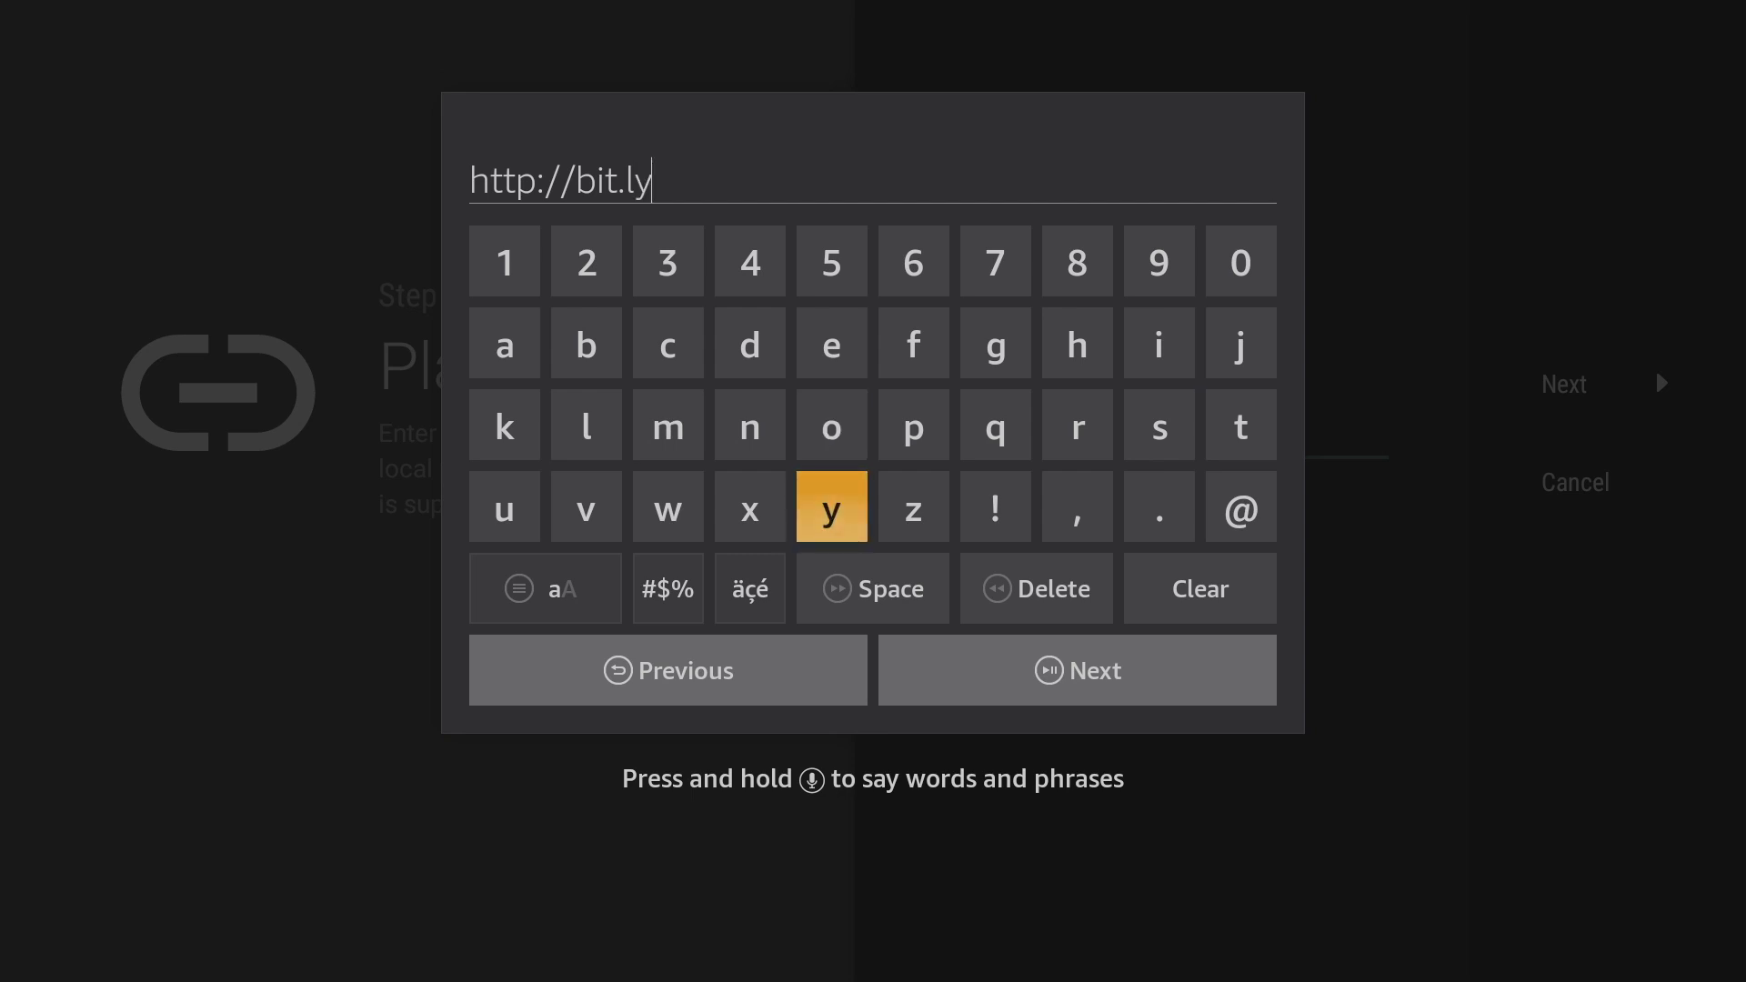
Add a forward slash after the domain in the playlist address
key(Down)
key(Left)
key(Left)
key(Return)
key(Up)
key(Right)
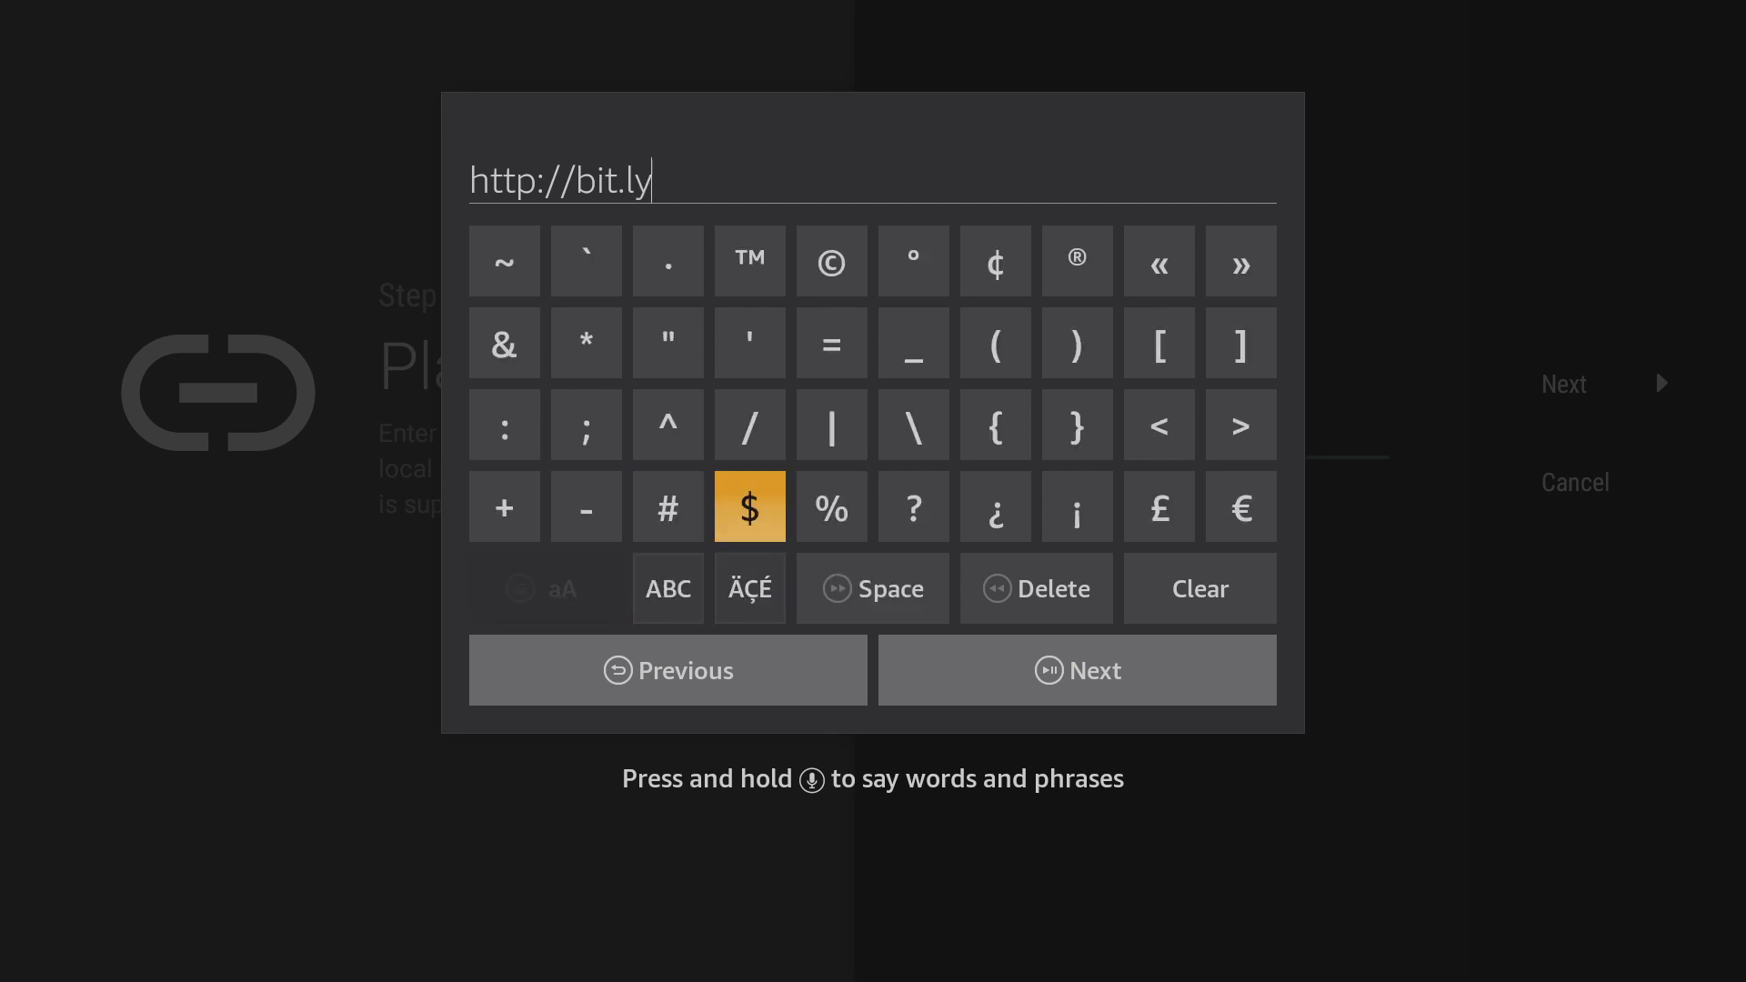
key(Up)
key(Return)
Return to the alphanumeric characters and append 123 to the playlist address
key(Down)
key(Down)
key(Left)
key(Return)
key(Up)
key(Up)
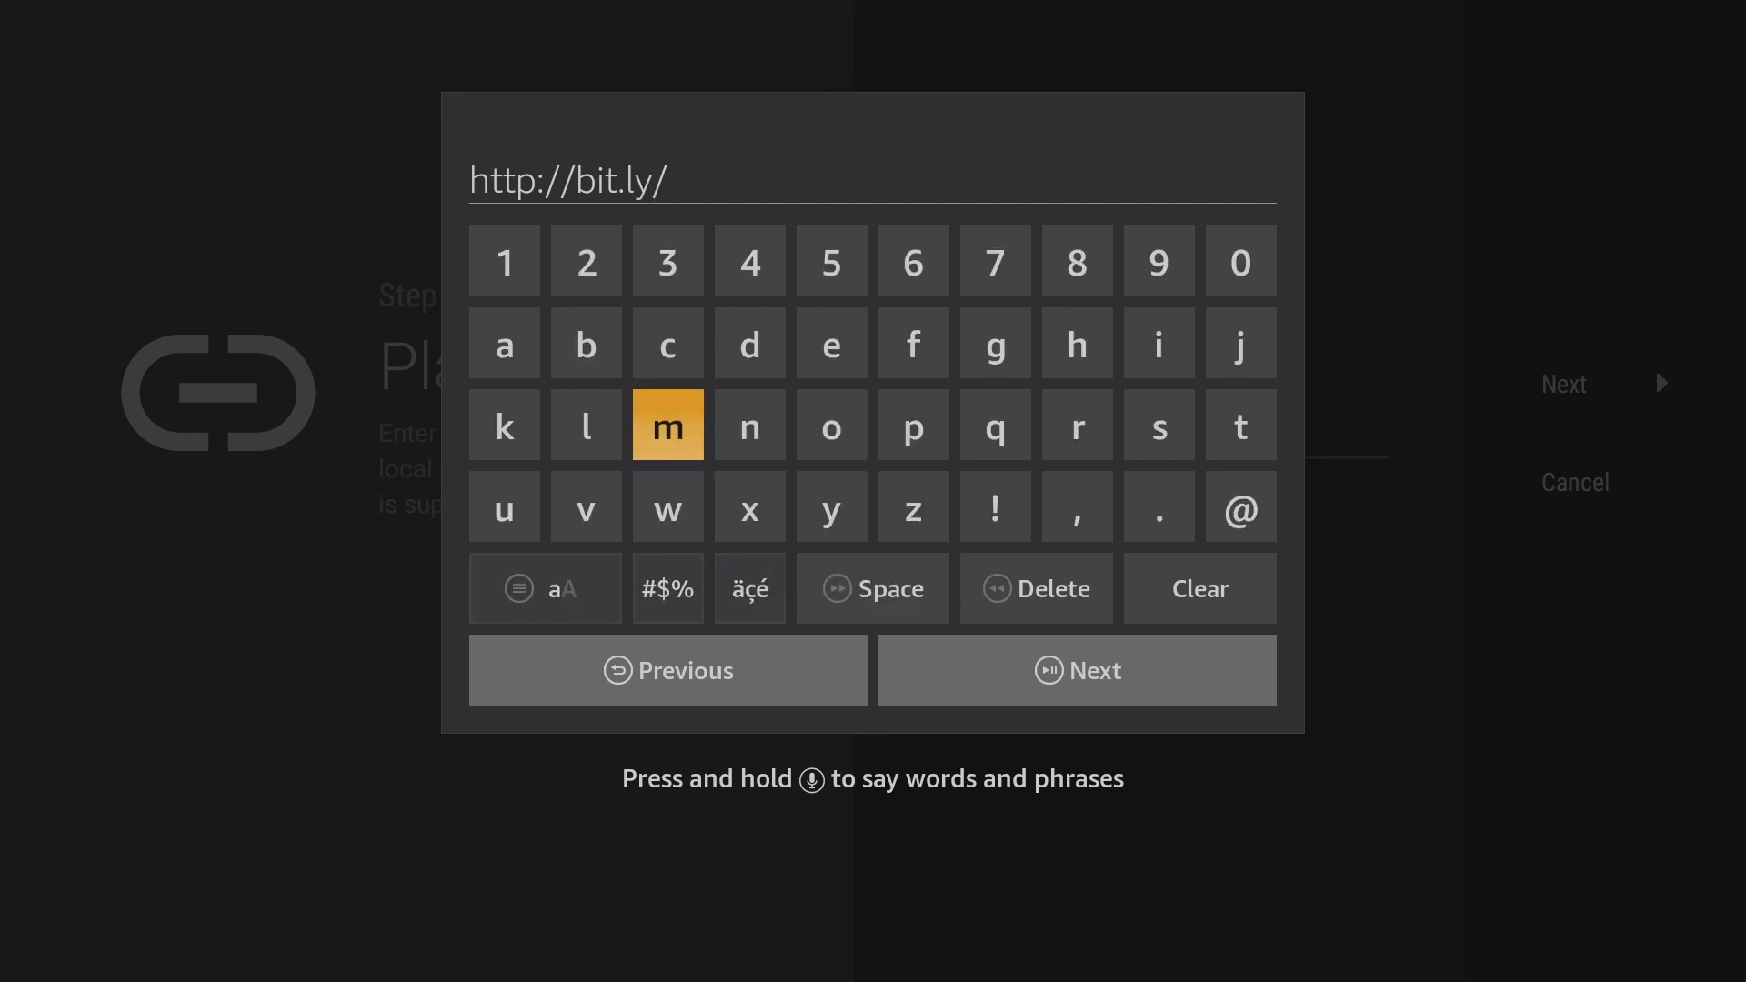
key(Up)
key(Up)
key(Left)
key(Left)
key(Return)
key(Right)
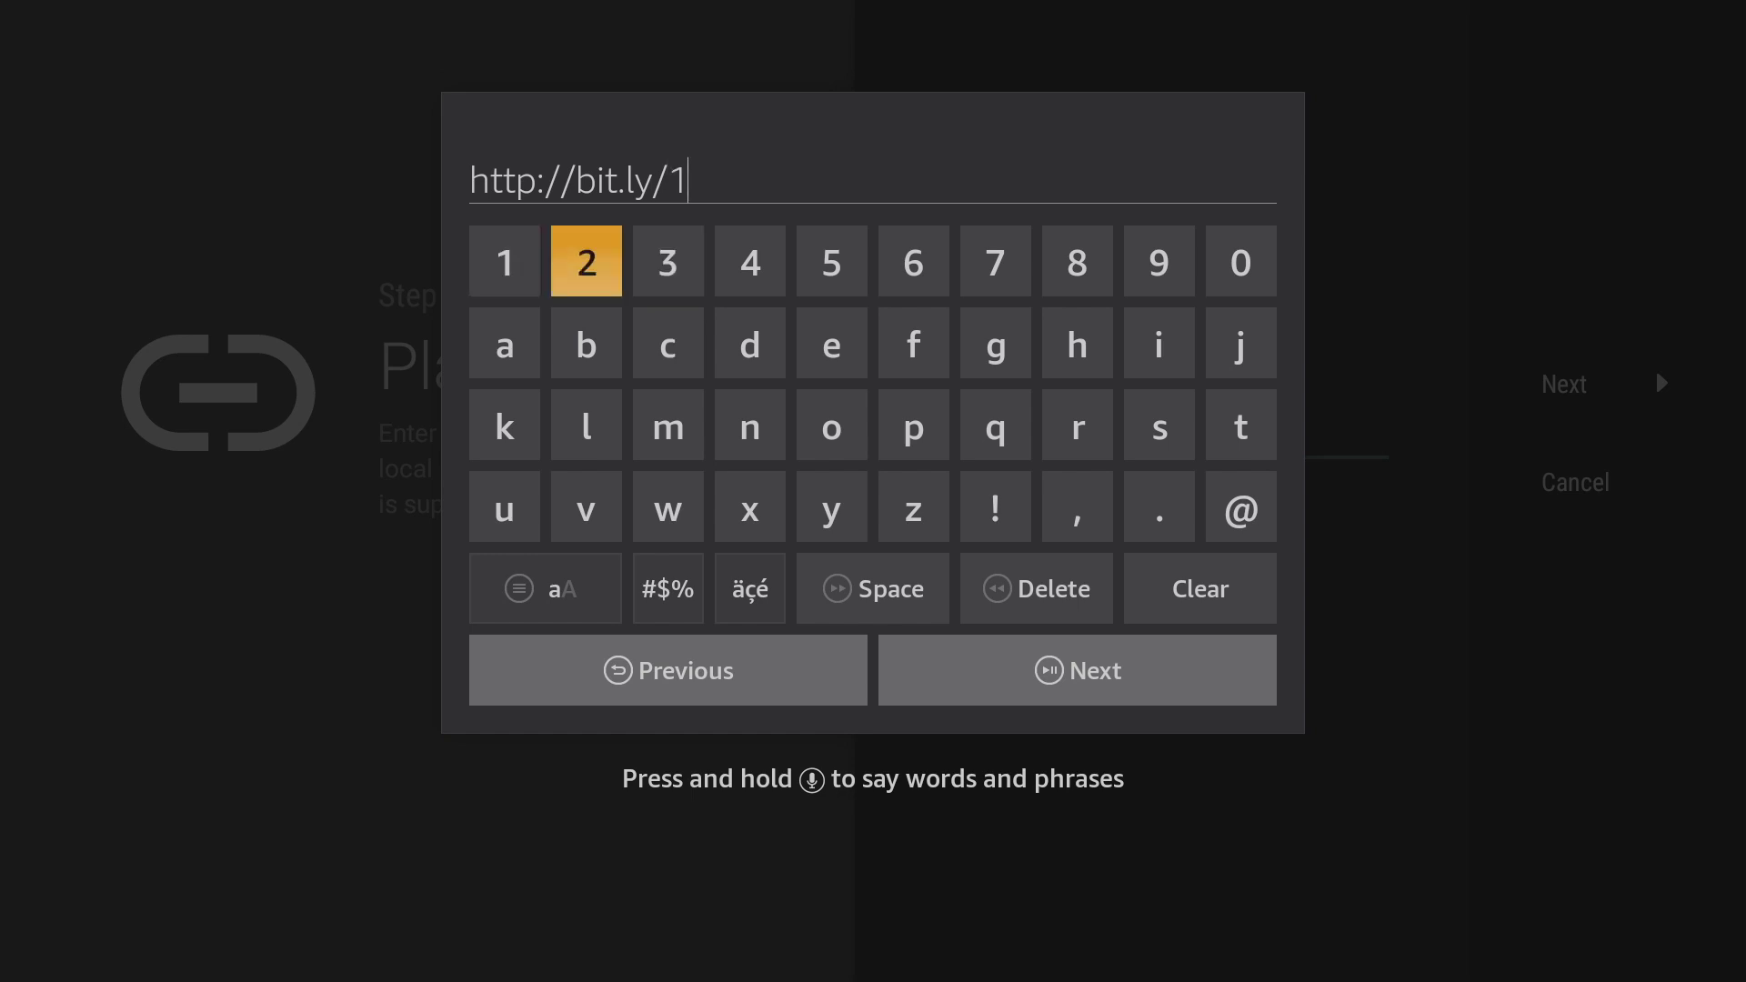
key(Return)
key(Right)
key(Return)
key(Down)
key(Right)
key(Menu)
key(Right)
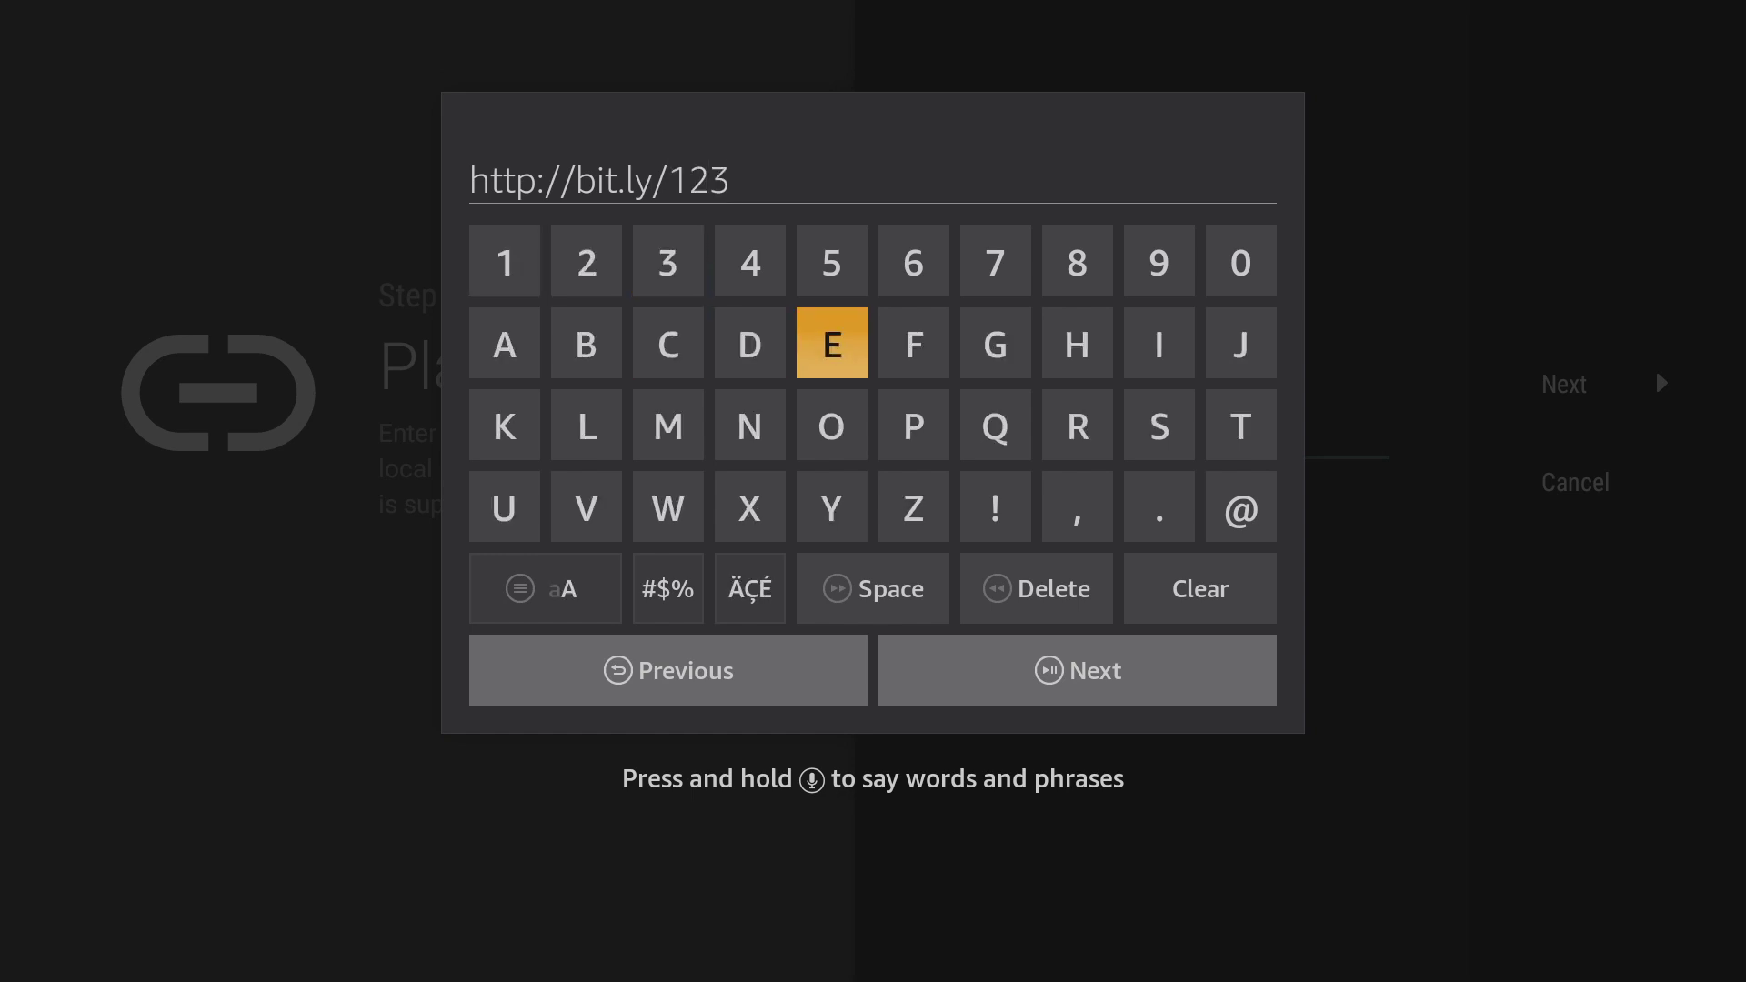
key(Right)
key(Right)
key(Right)
key(Return)
key(Left)
key(Left)
key(Left)
key(Left)
key(Return)
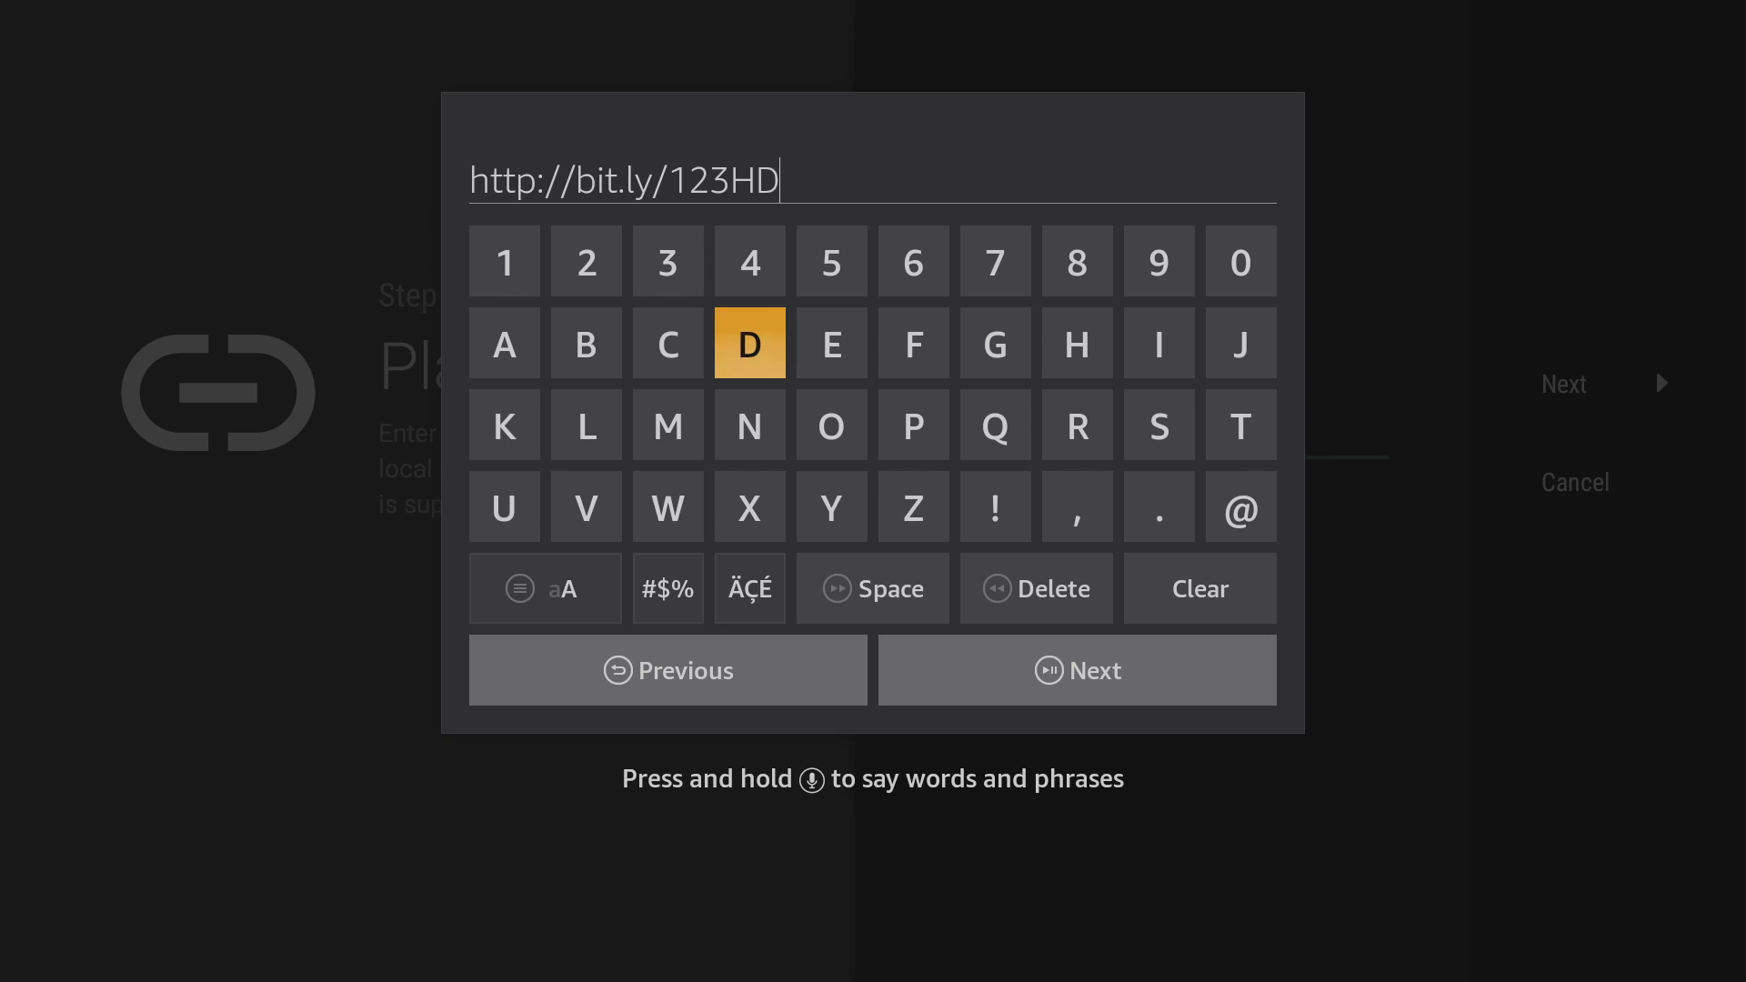
key(Return)
key(Left)
key(Left)
key(Up)
key(Return)
Confirm the playlist URL and proceed to process the playlist
key(Down)
key(Down)
key(Down)
key(Down)
key(Down)
key(Right)
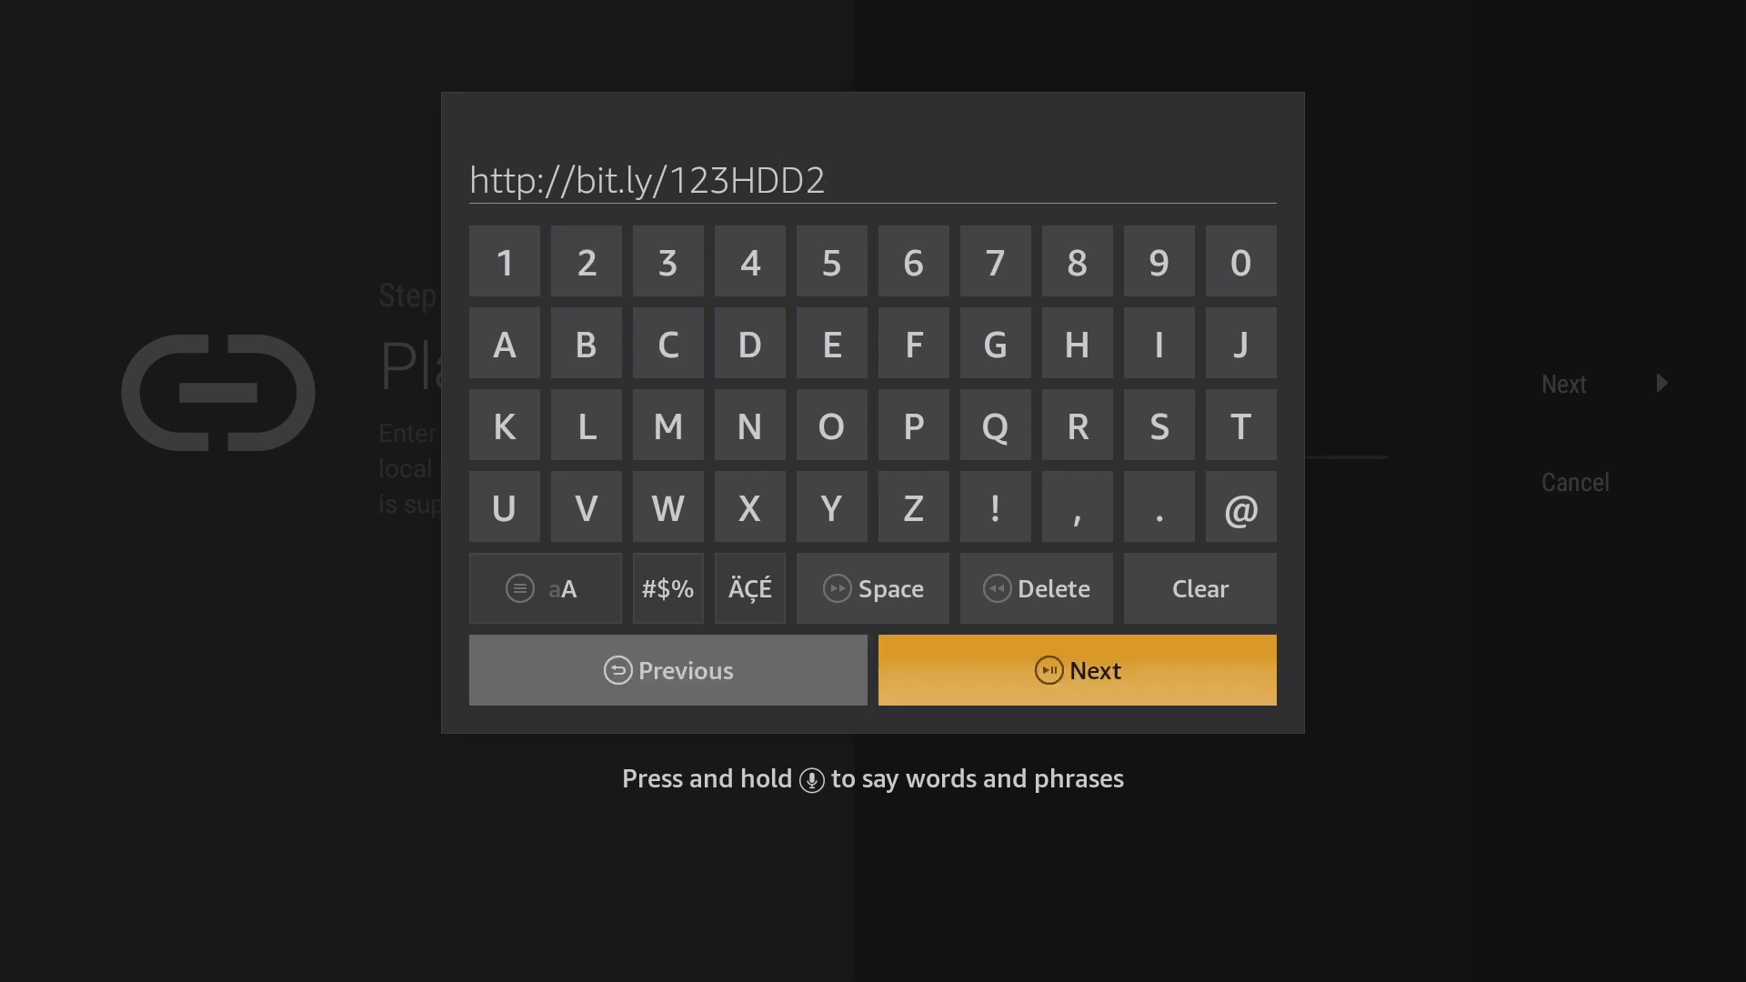
key(Return)
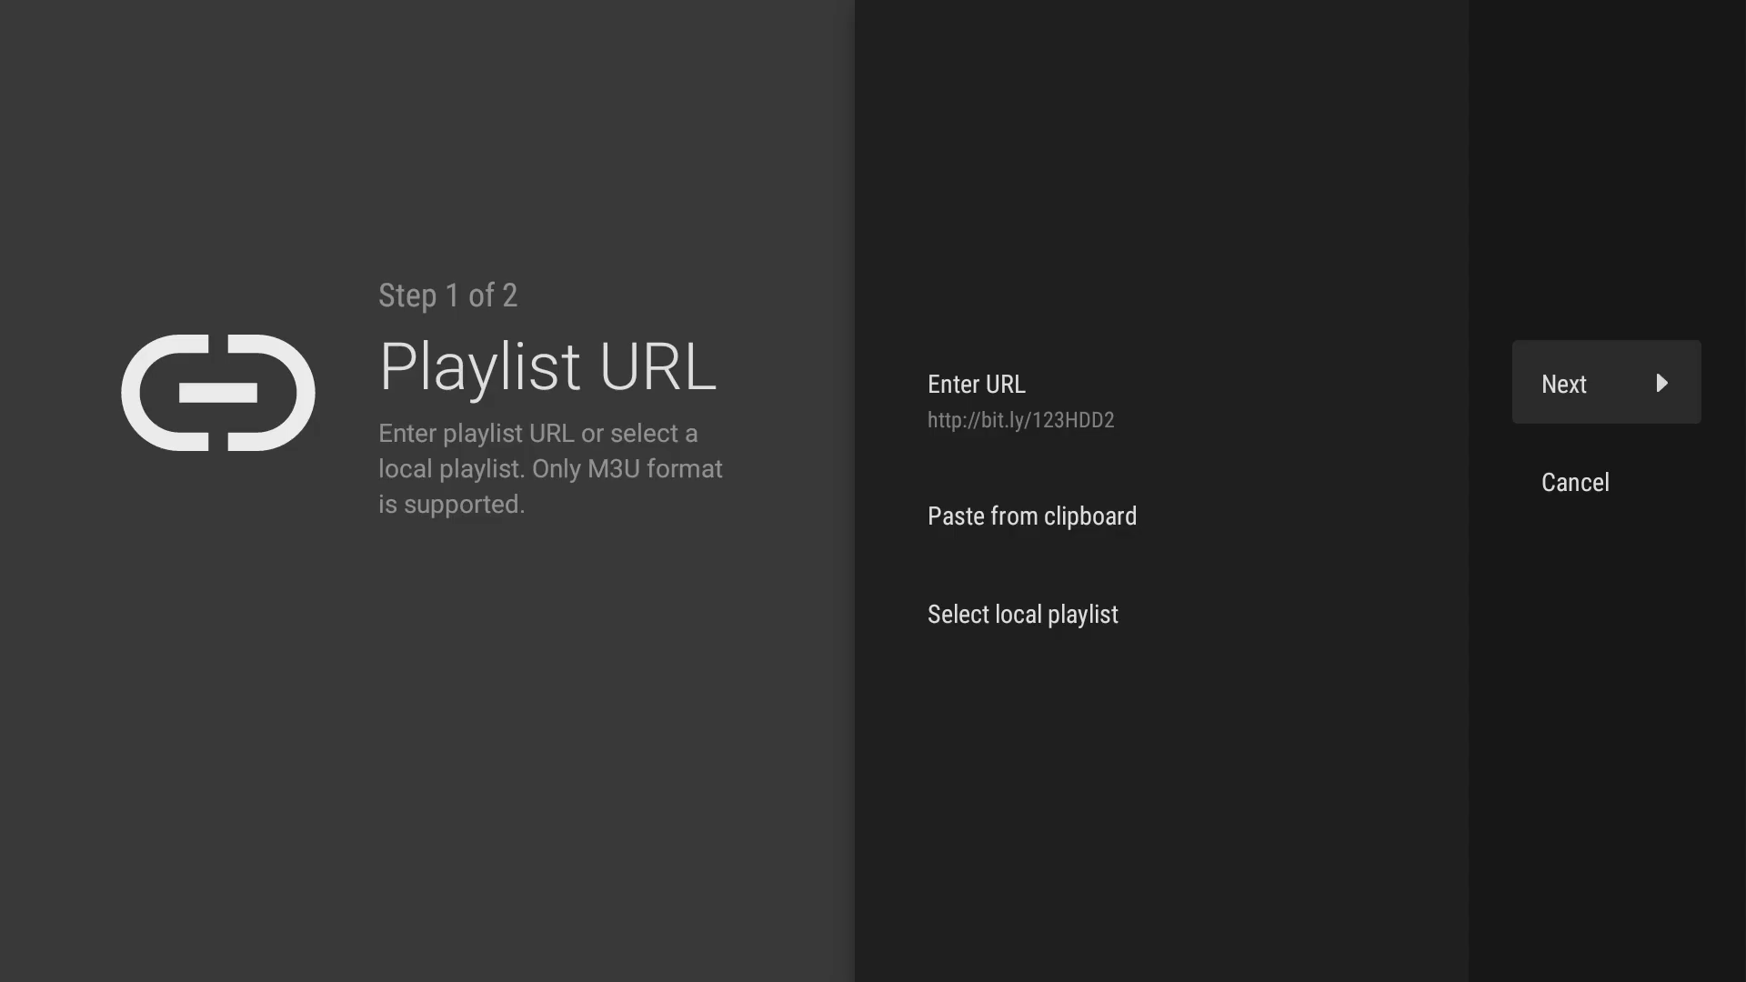
key(Return)
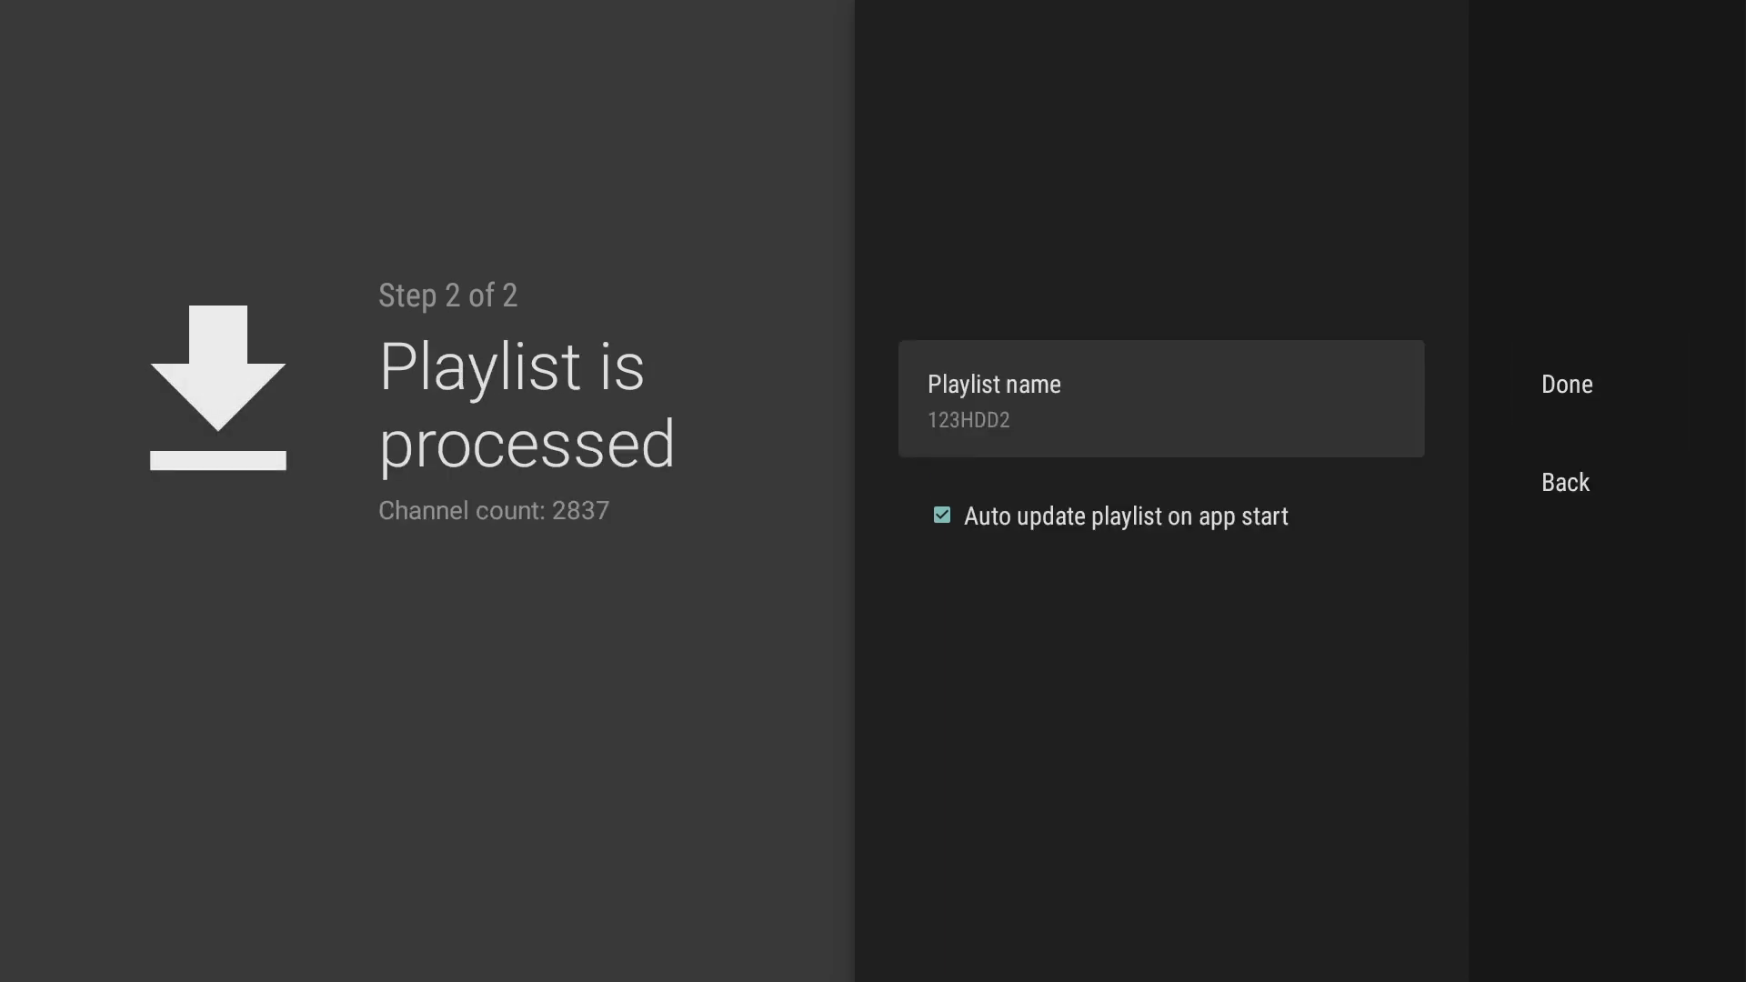
Accept the playlist name 123HDD2 with automatic updates on app start and finish the playlist setup
key(Down)
key(Right)
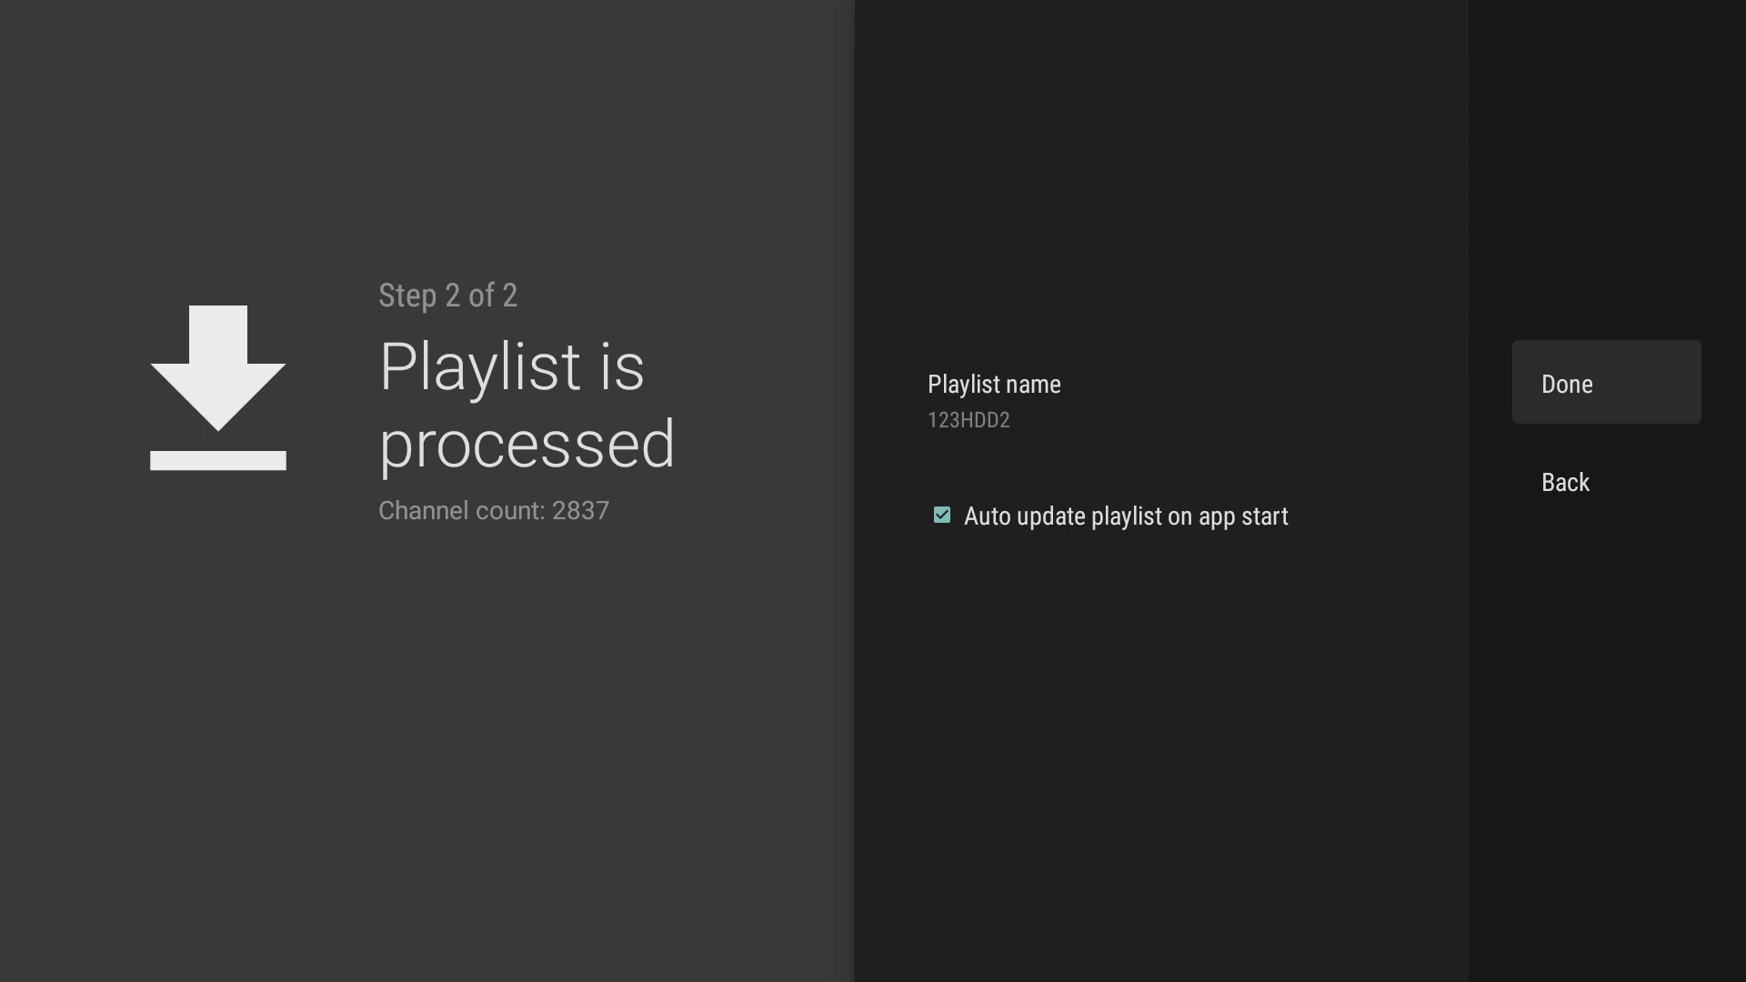
key(Return)
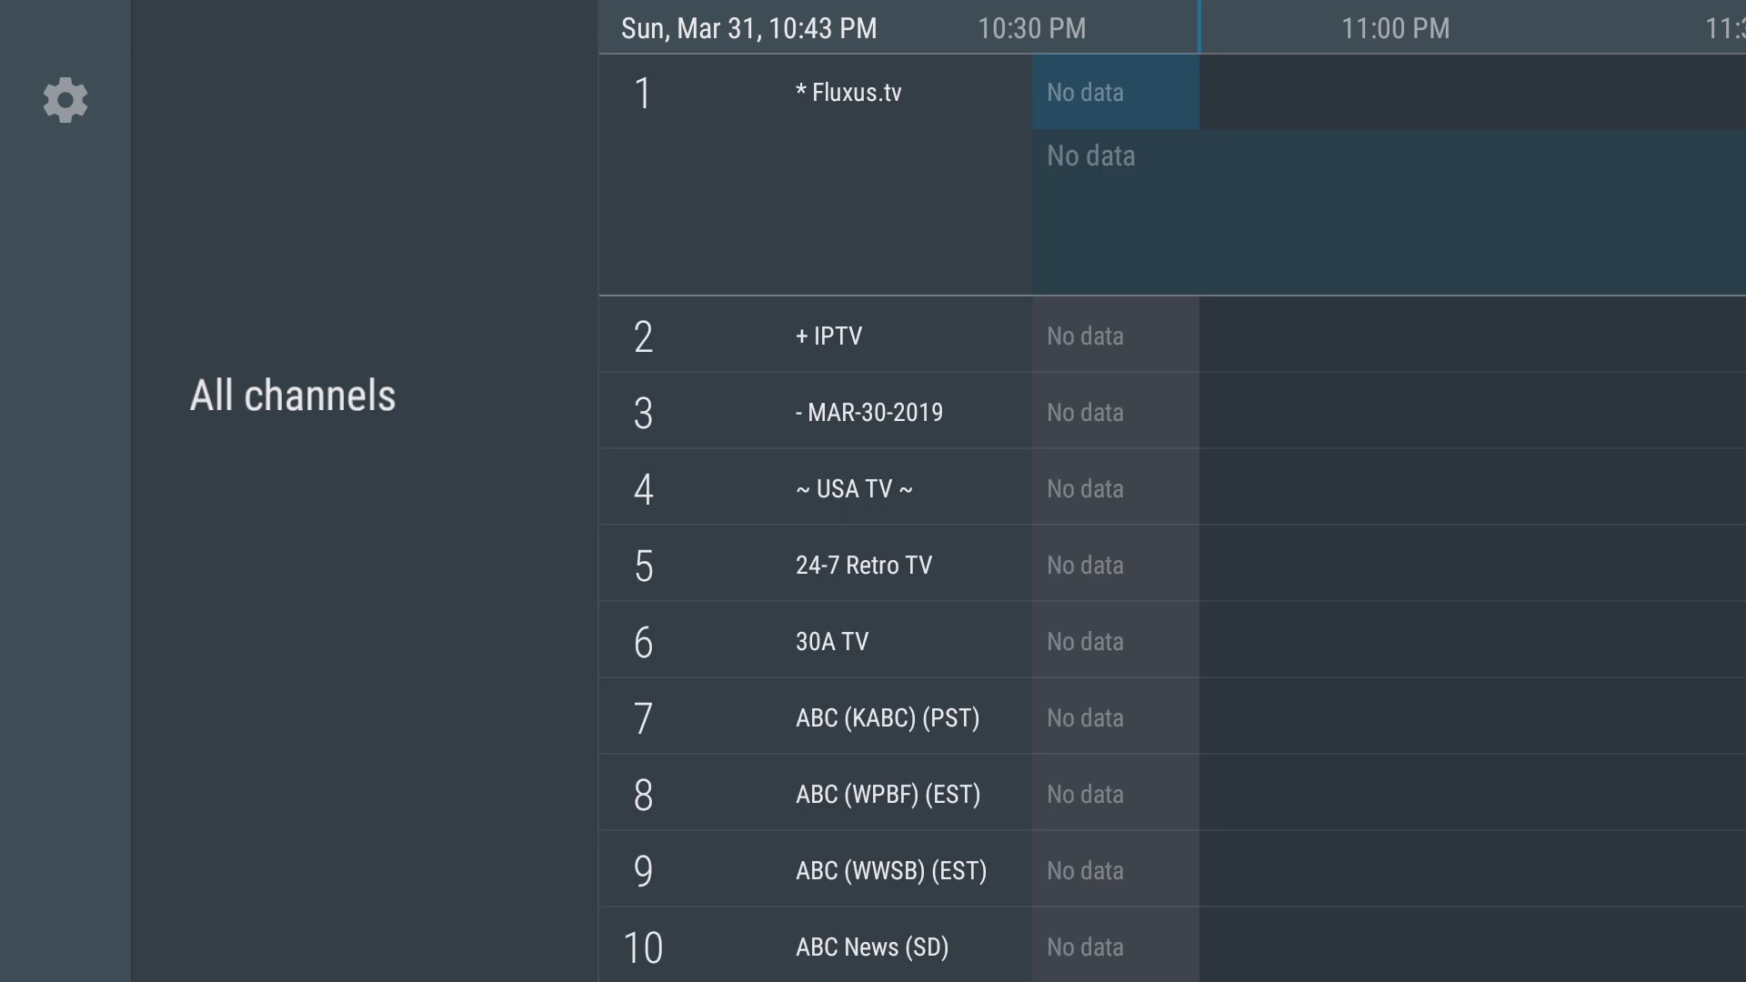
Look through the first channel groups of the new playlist, from All channels to Playlist Update
key(Down)
key(Down)
key(Down)
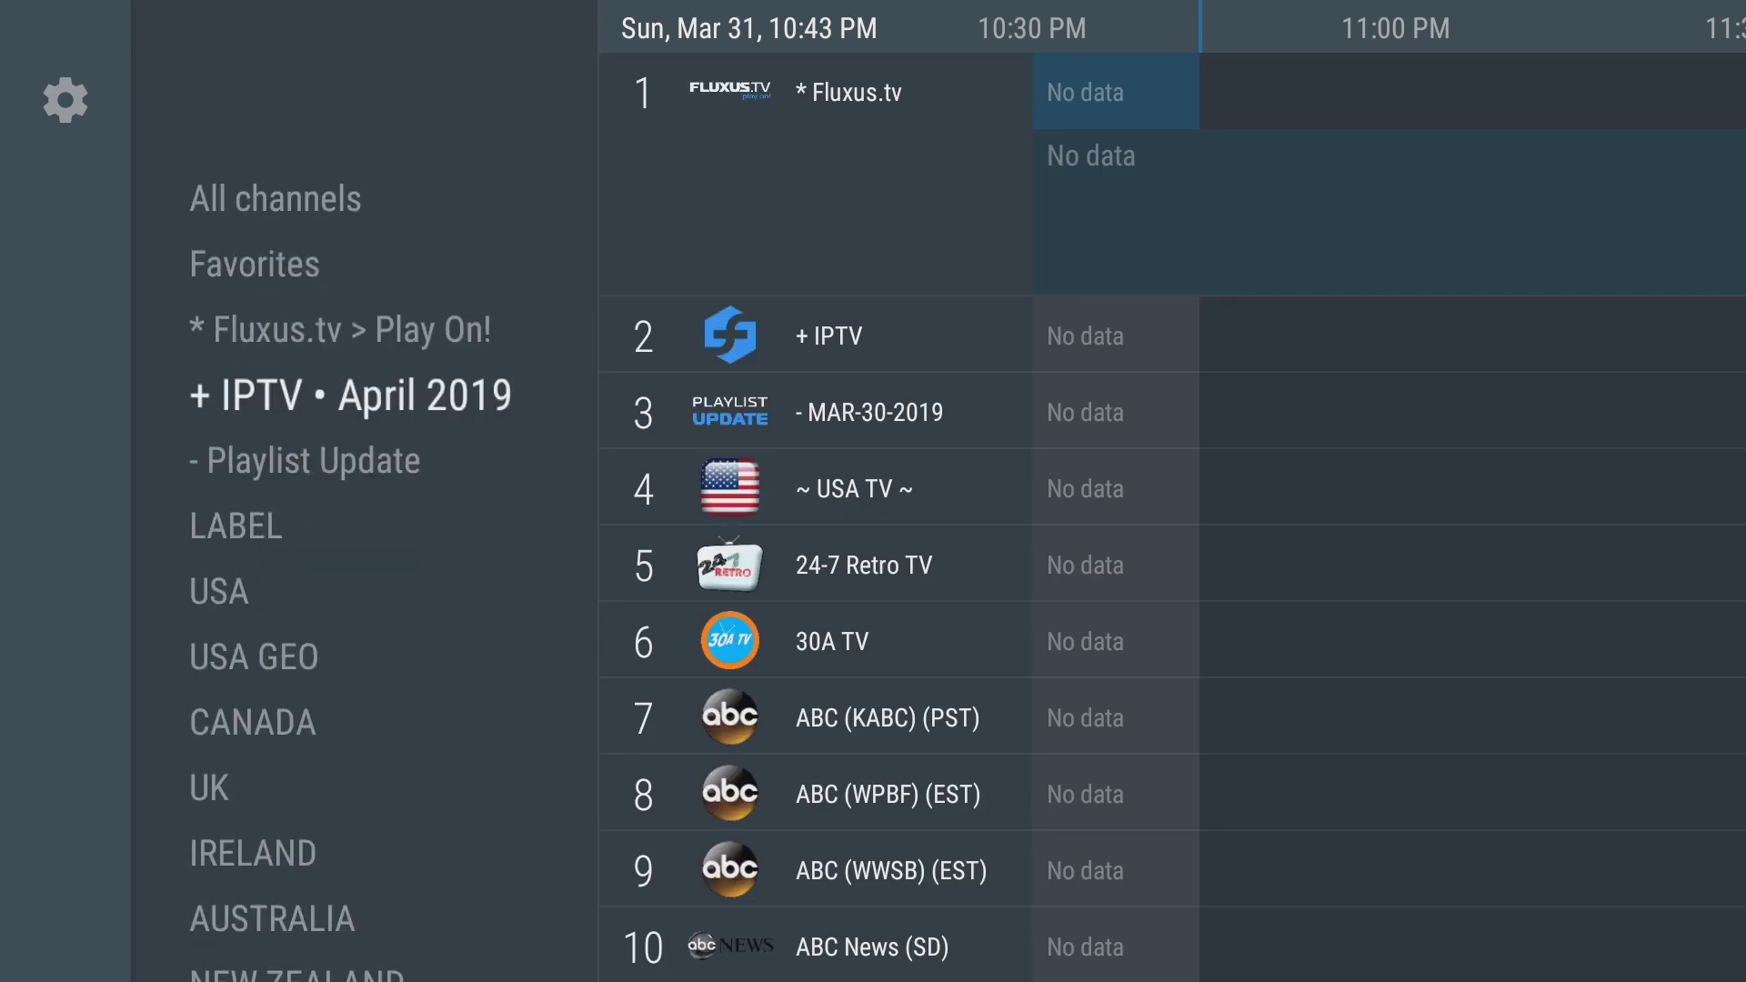
key(Down)
key(Up)
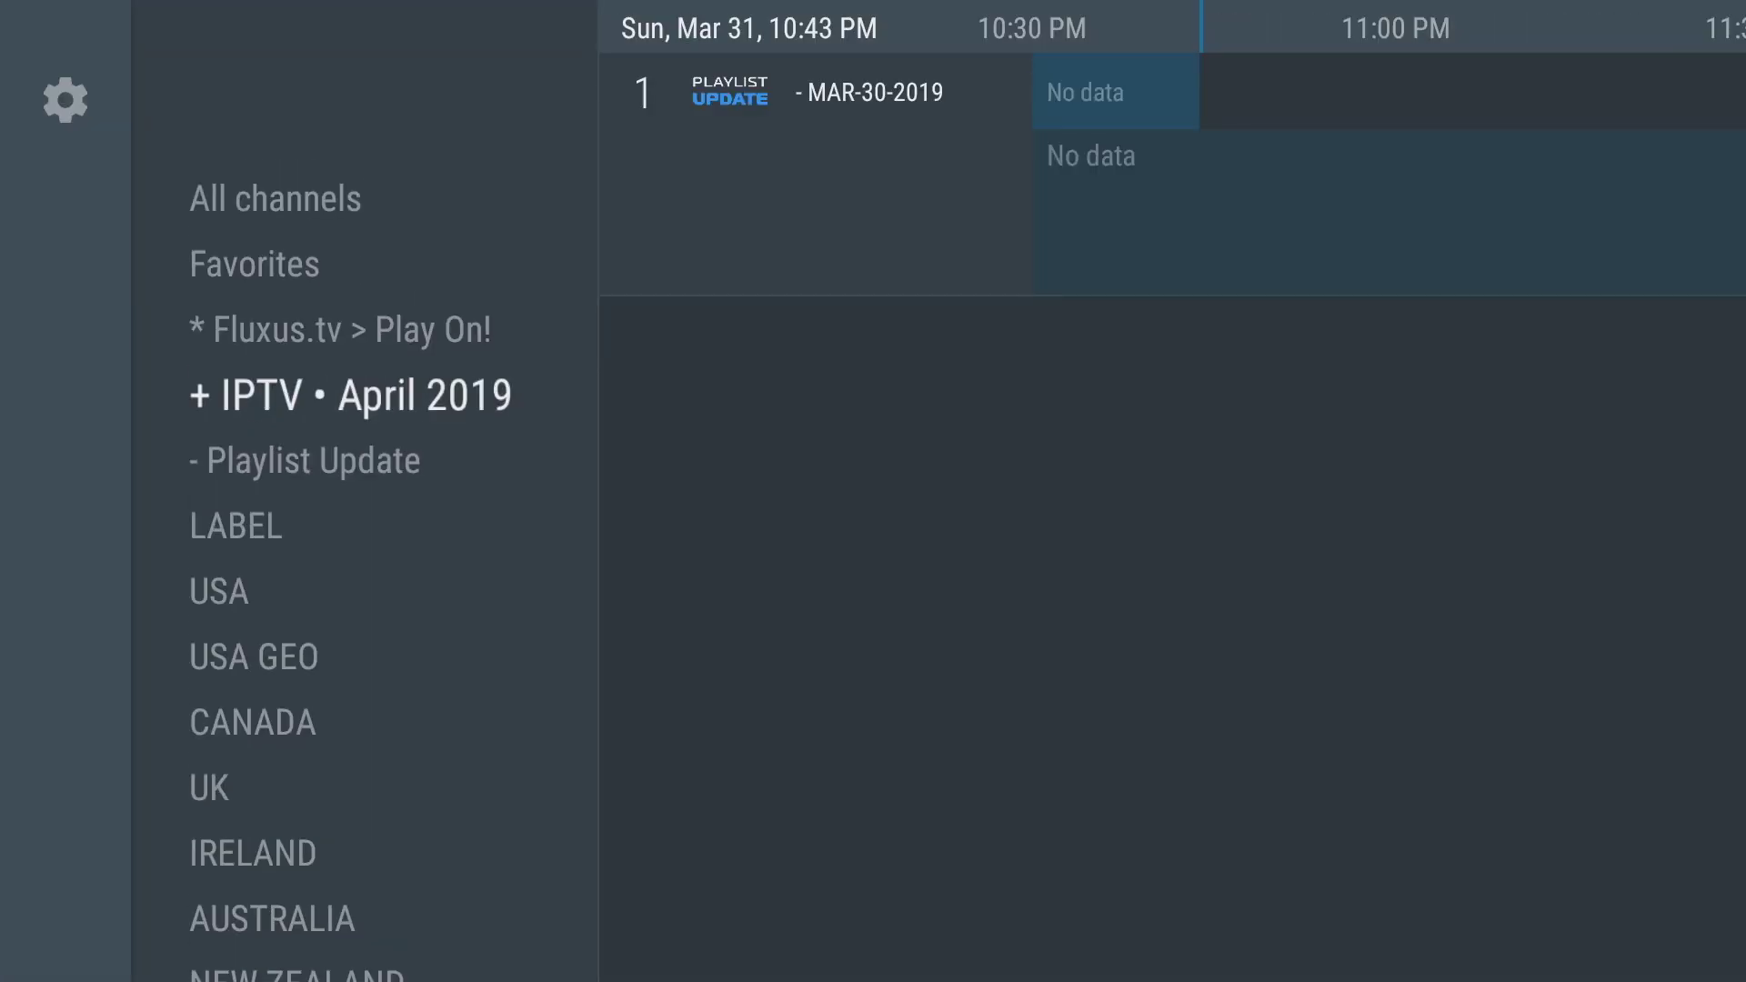
key(Down)
key(Up)
key(Up)
key(Up)
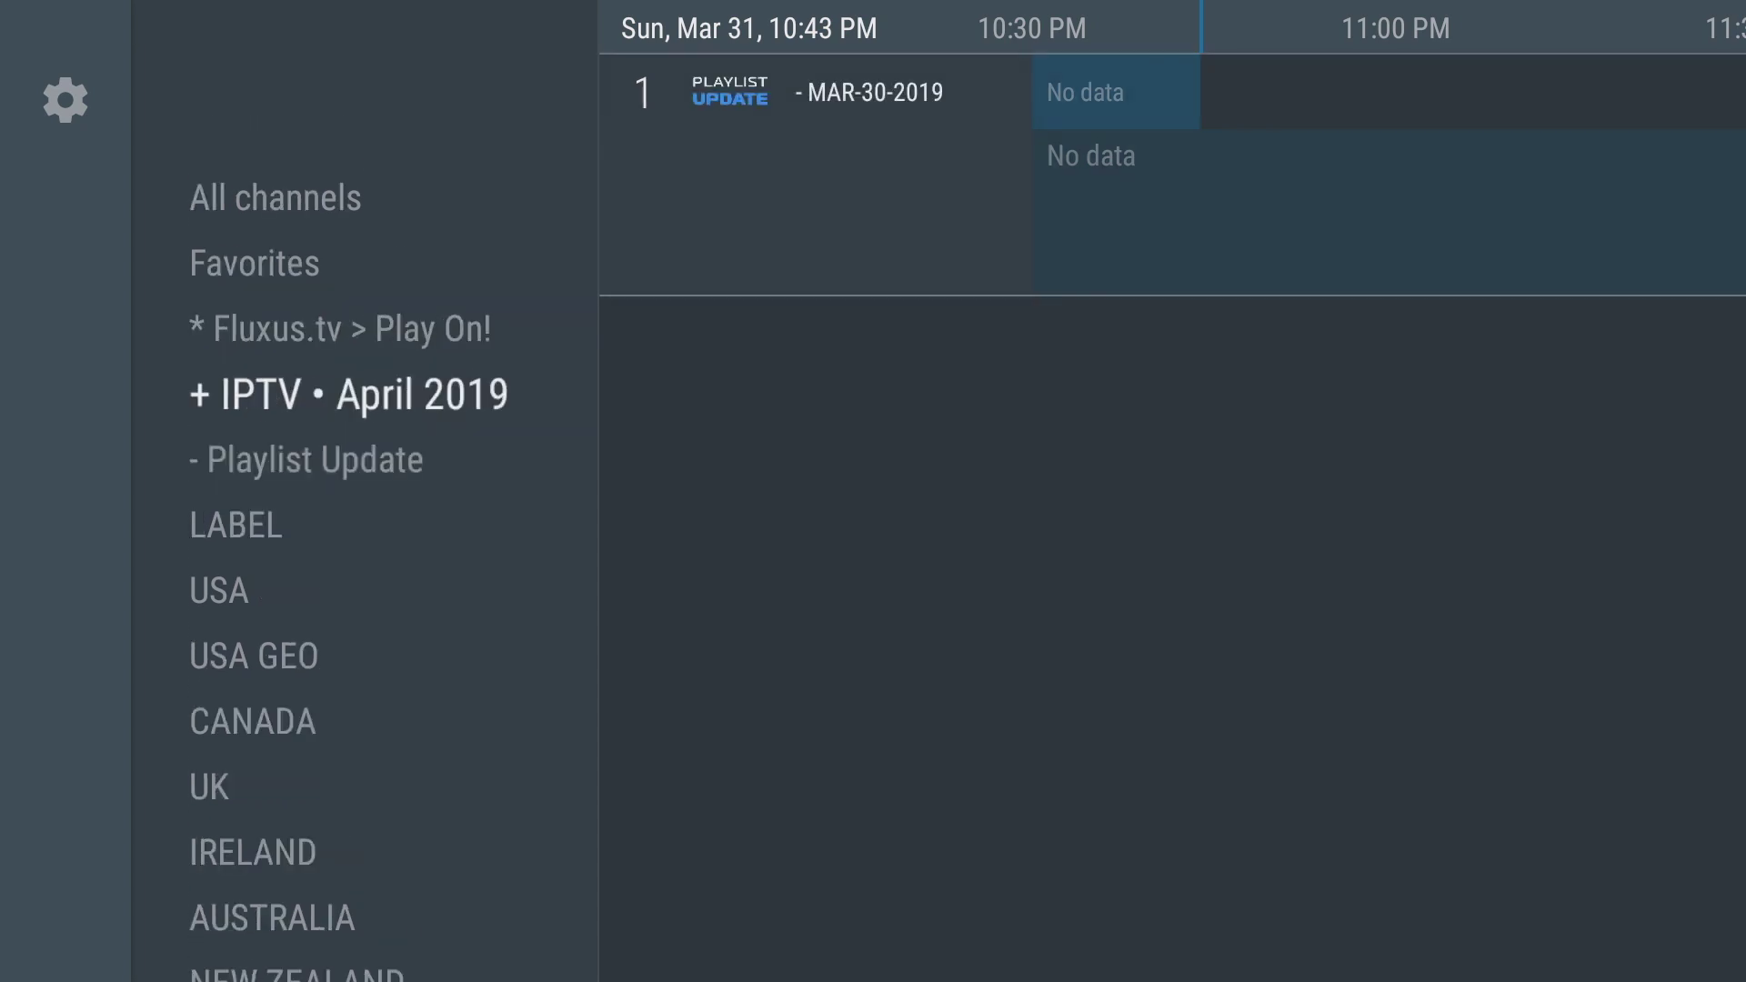
Browse the country channel groups from USA through Canada and UK to Ireland and examine their channels
key(Down)
key(Down)
key(Down)
key(Down)
key(Down)
key(Down)
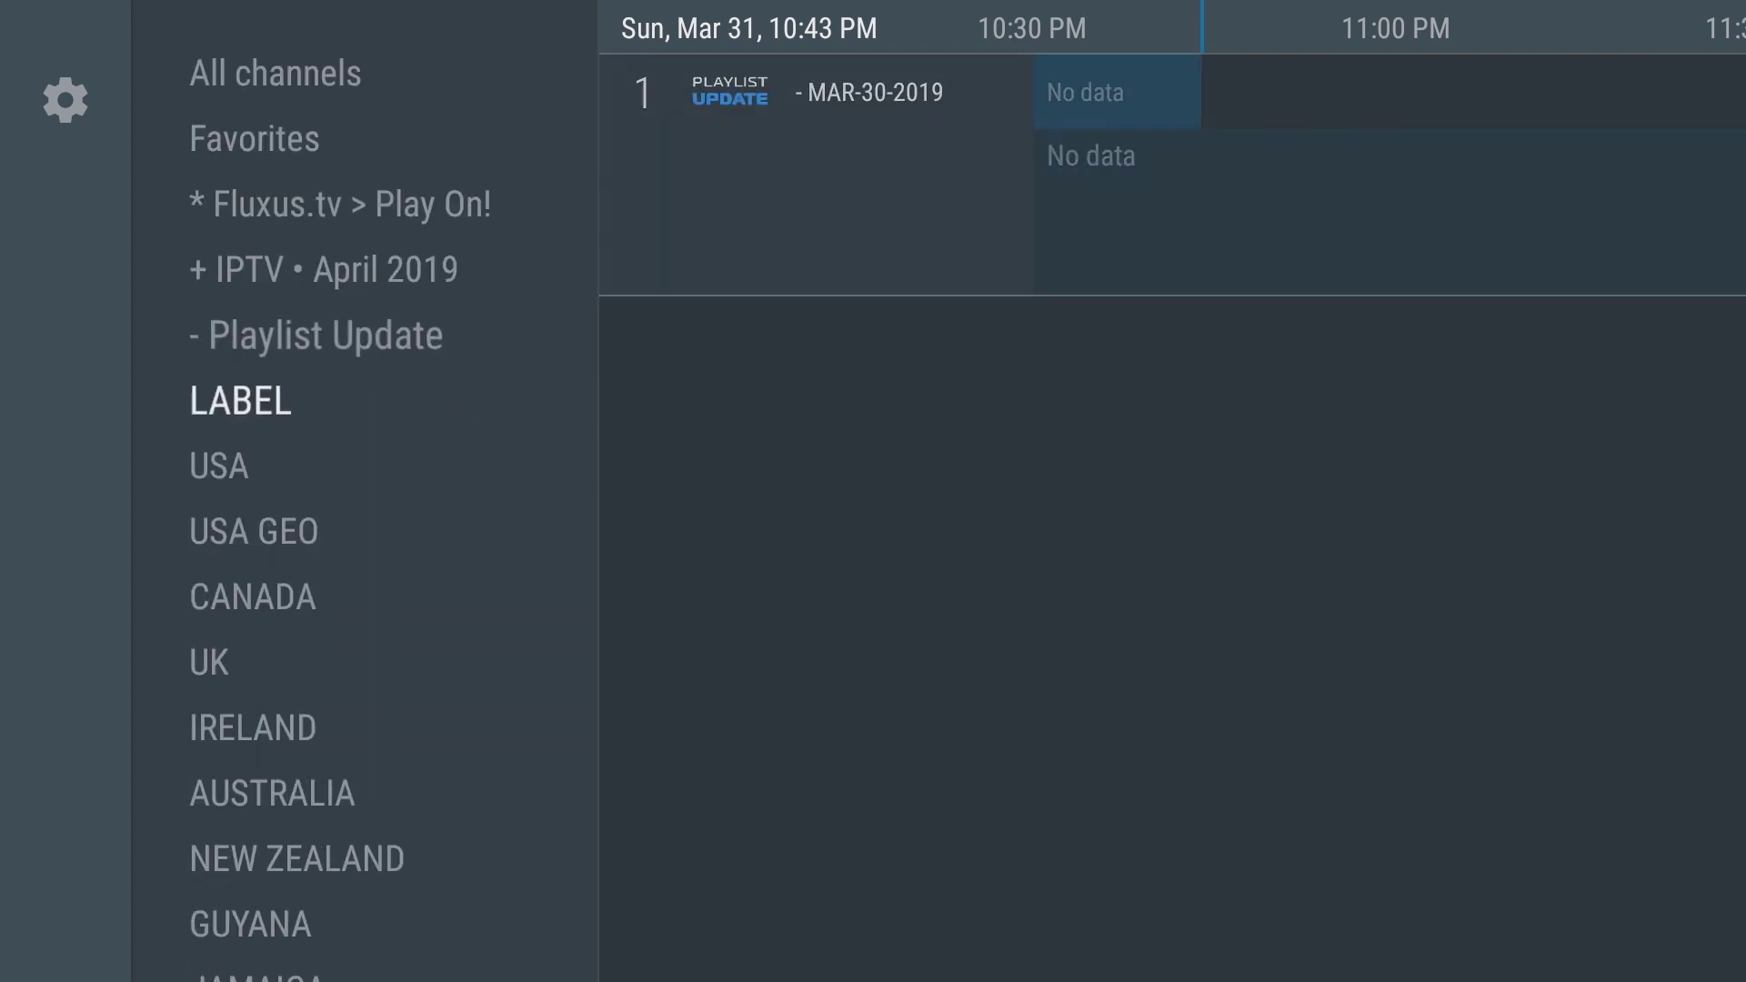
key(Down)
key(Down)
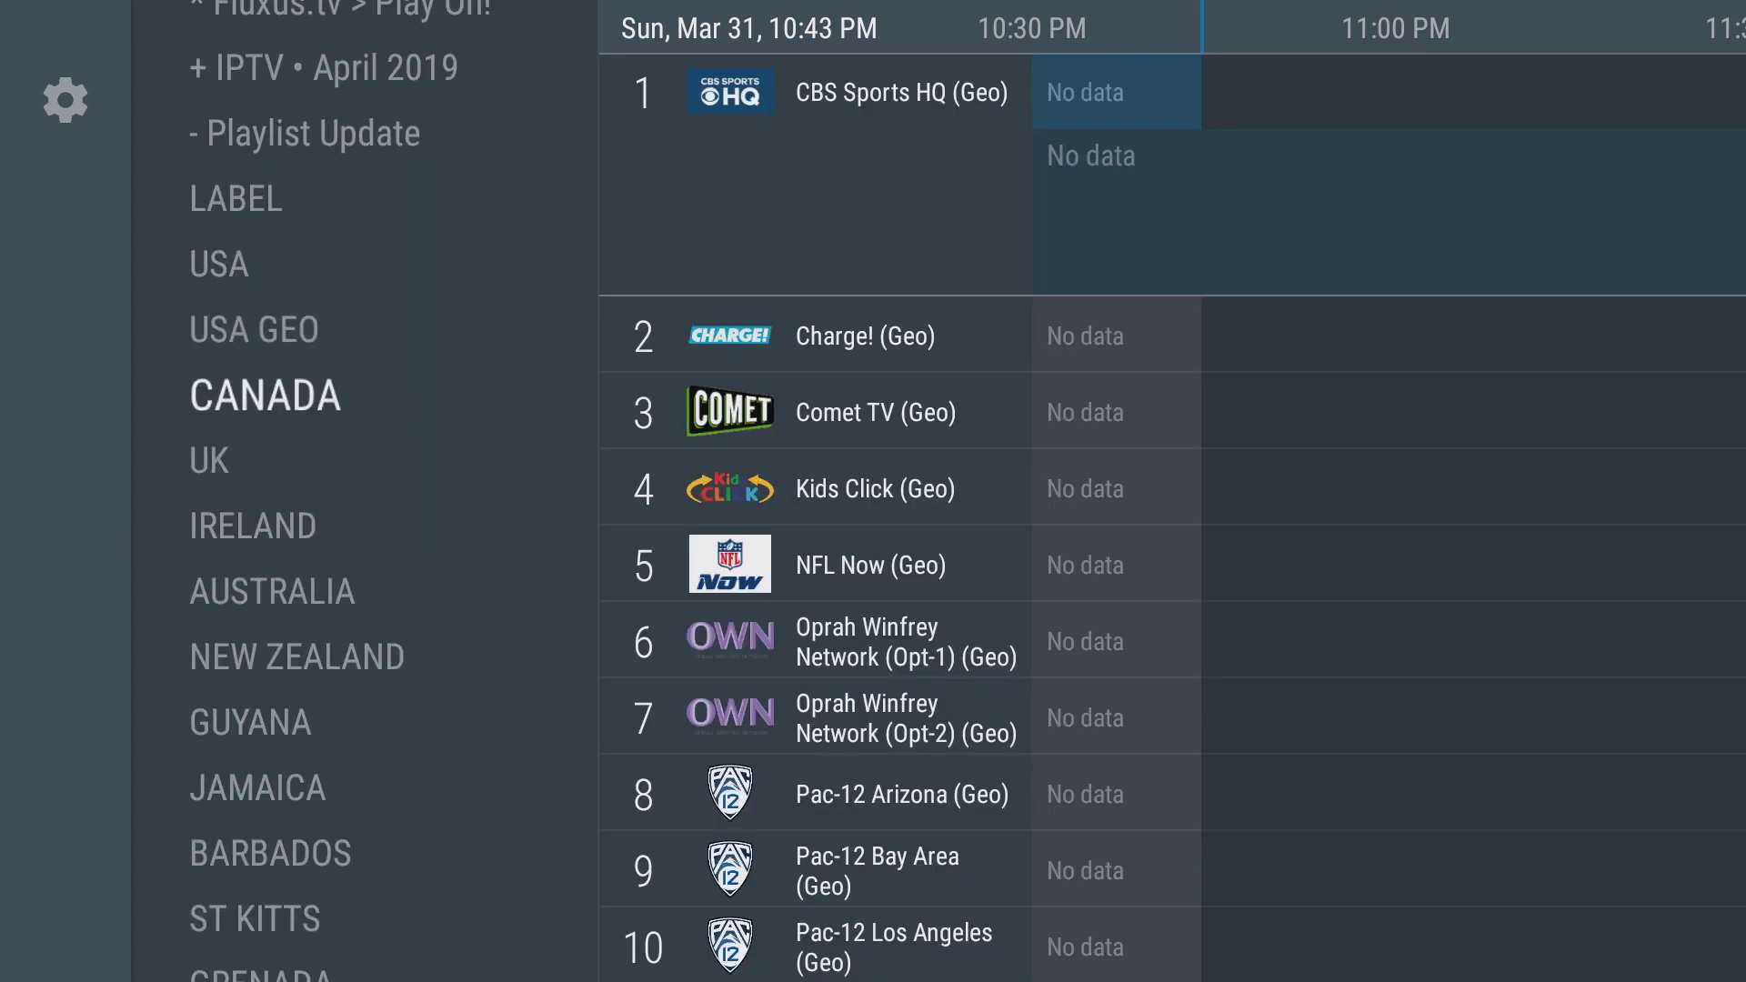
key(Down)
key(Down)
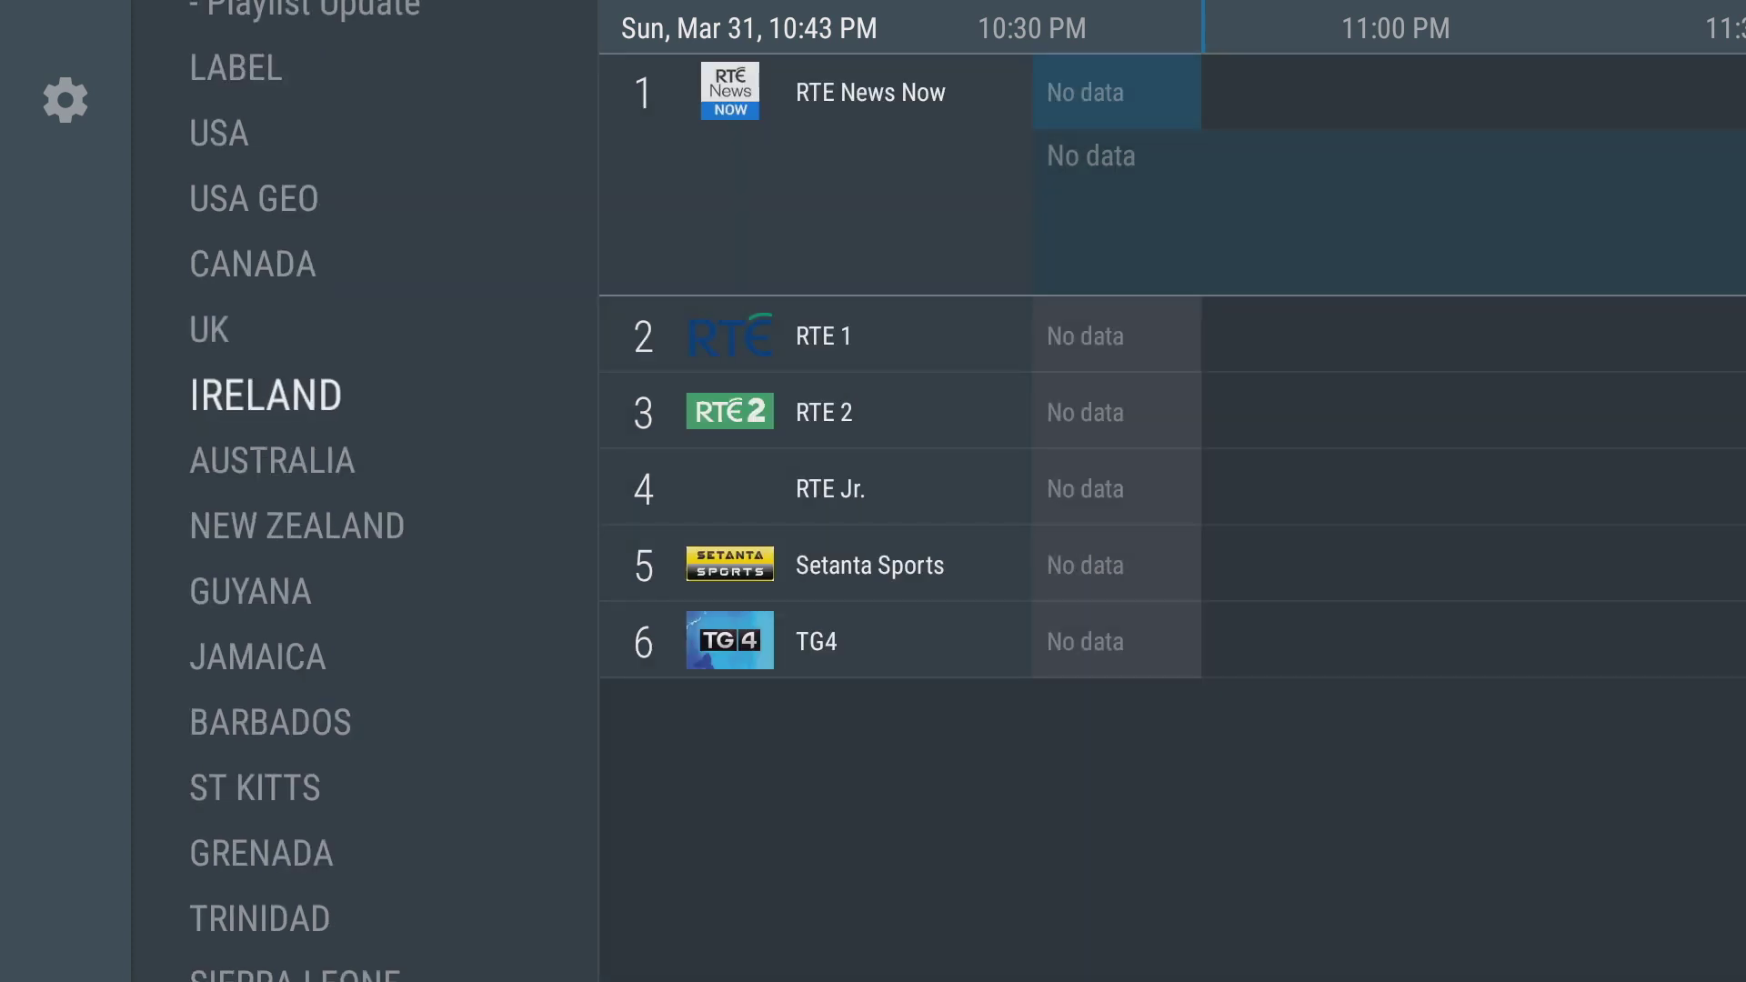